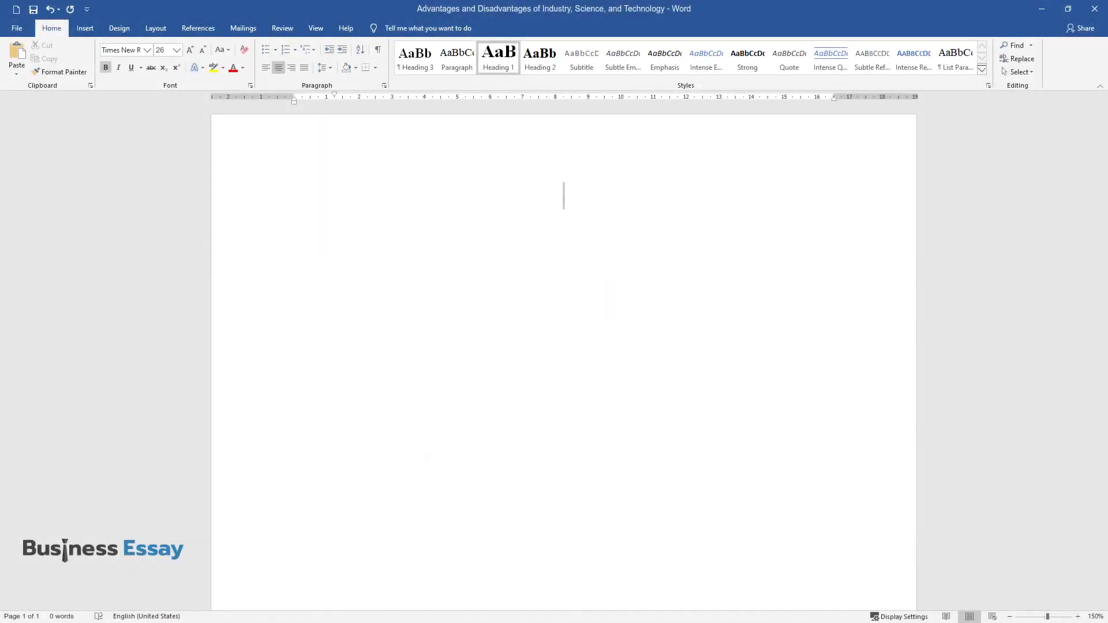
pyautogui.write('Advantages ')
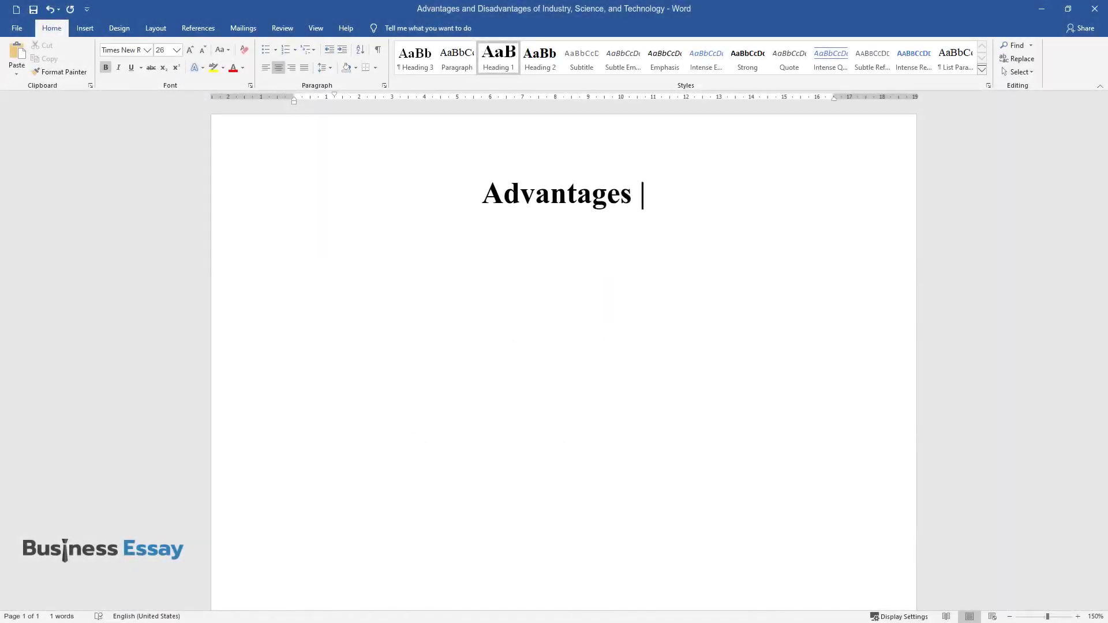
pyautogui.write('and Disadvantages of Indu')
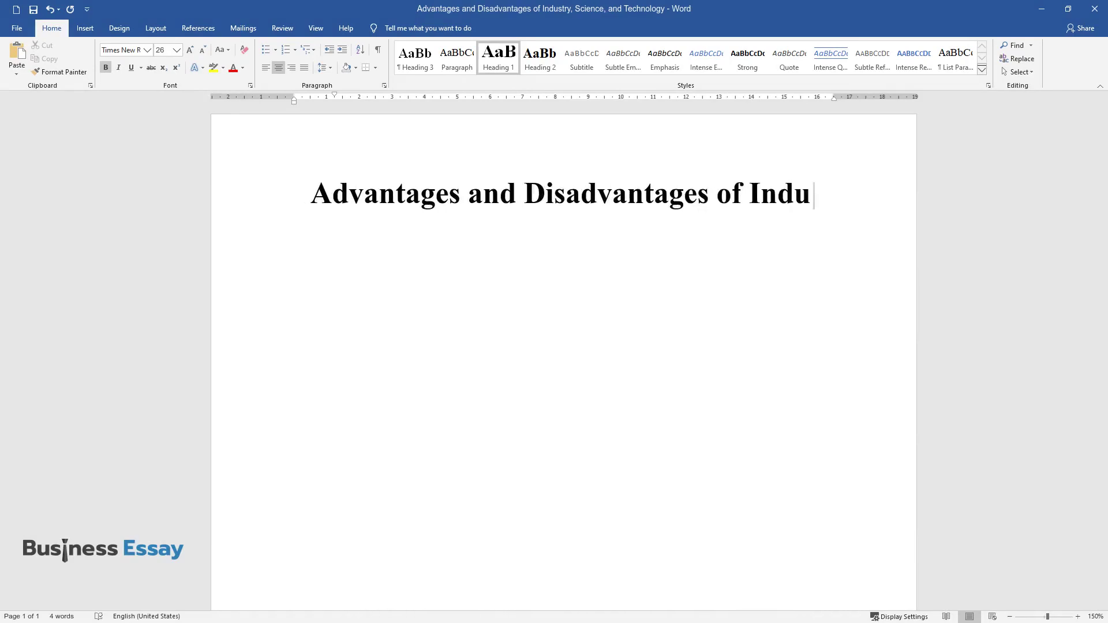
pyautogui.write('stry, Science, and Techn')
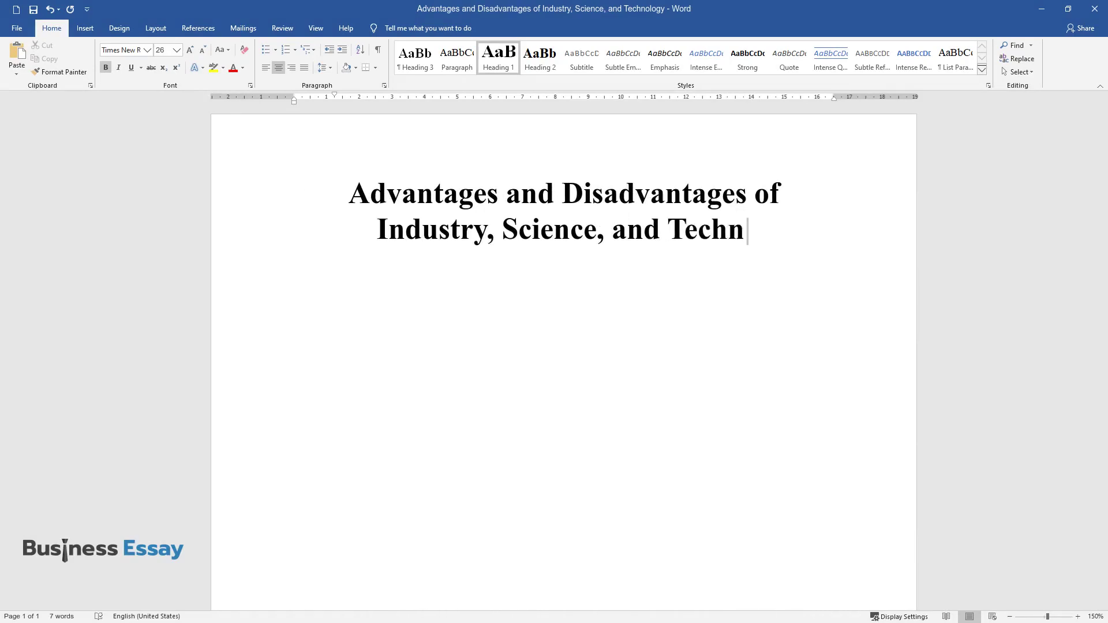
pyautogui.write('ology')
# End the title 'Advantages and Disadvantages of Industry, Science, and Technology' and begin a heading line
pyautogui.press('Return')
pyautogui.write('Intro')
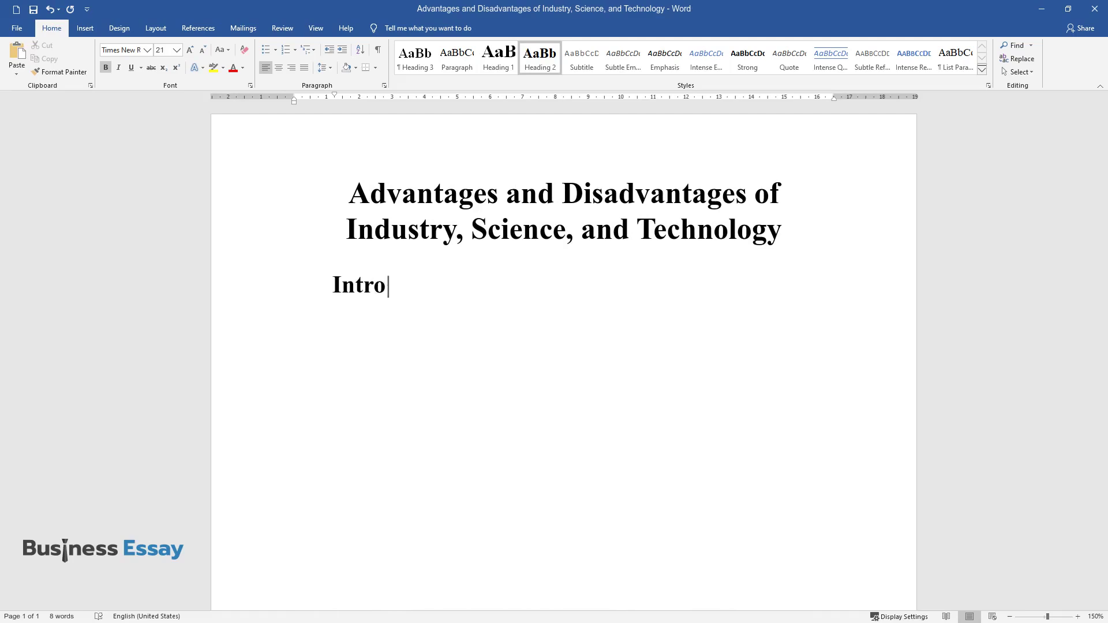
pyautogui.write('duction')
# Write the 'Introduction' heading and its paragraph defining science and technology
pyautogui.press('Return')
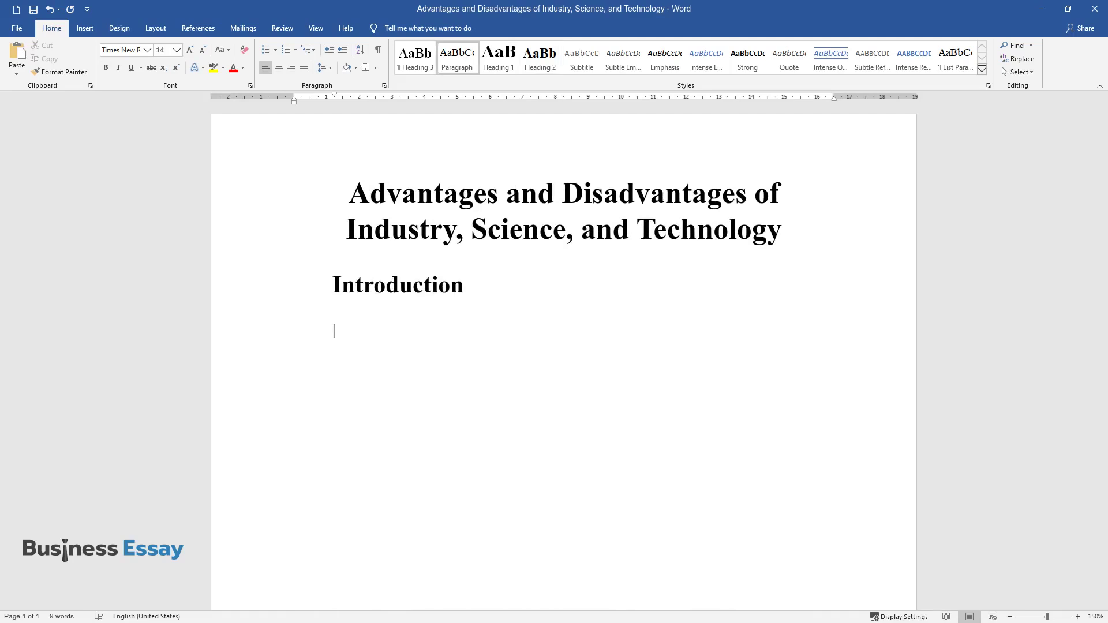
pyautogui.write('Science can be defined as the')
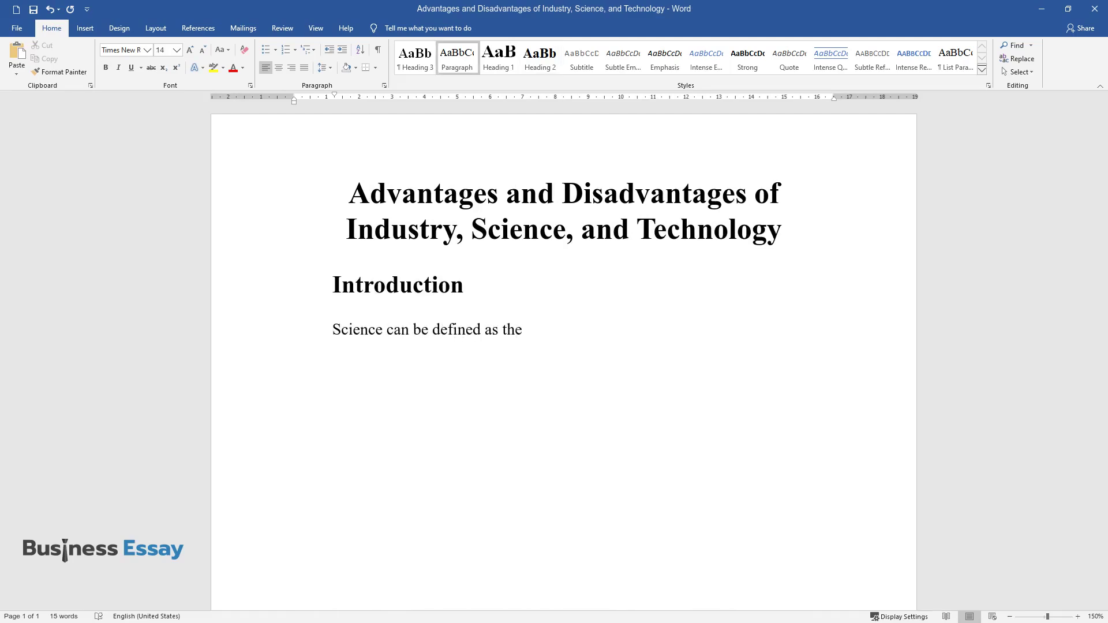
pyautogui.write(' unbiased study of both the living ')
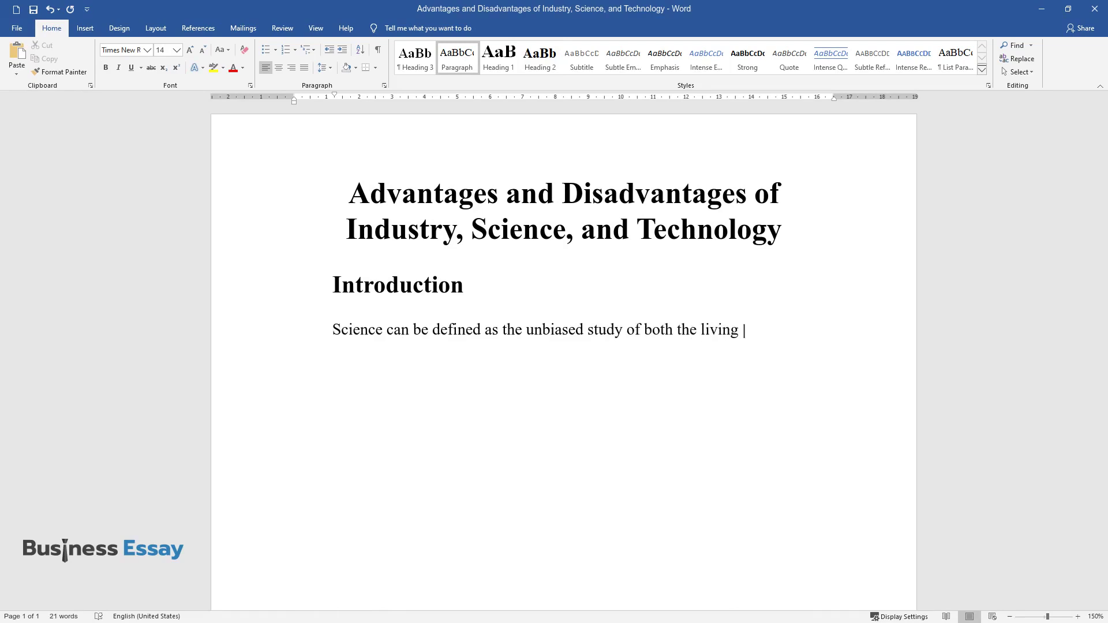
pyautogui.write('and non-living things around us. I')
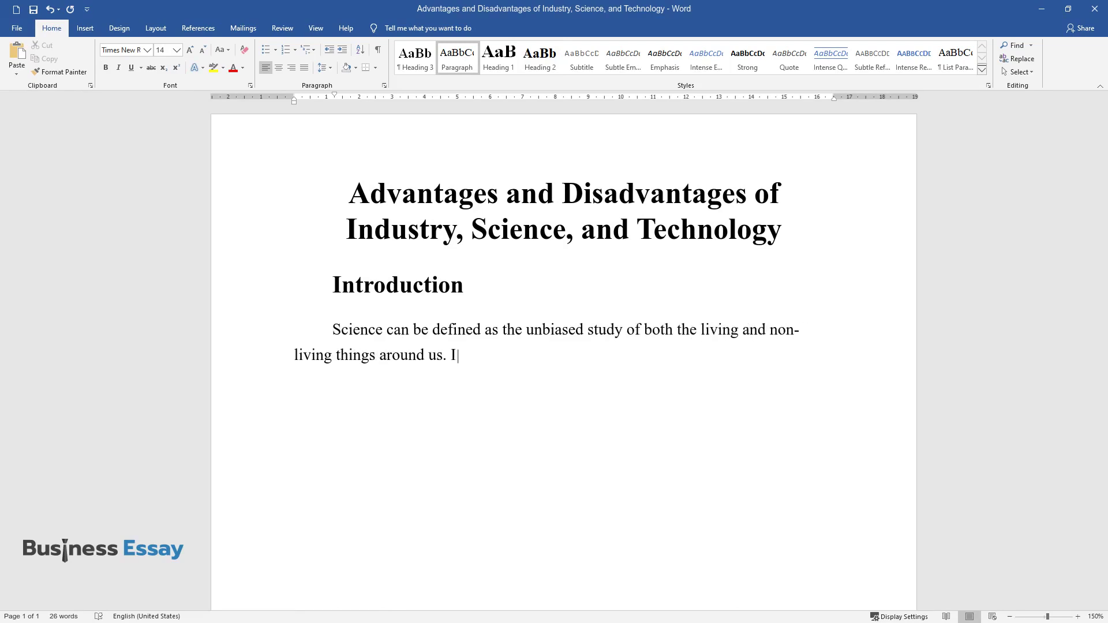
pyautogui.write('t involves a systematic process o')
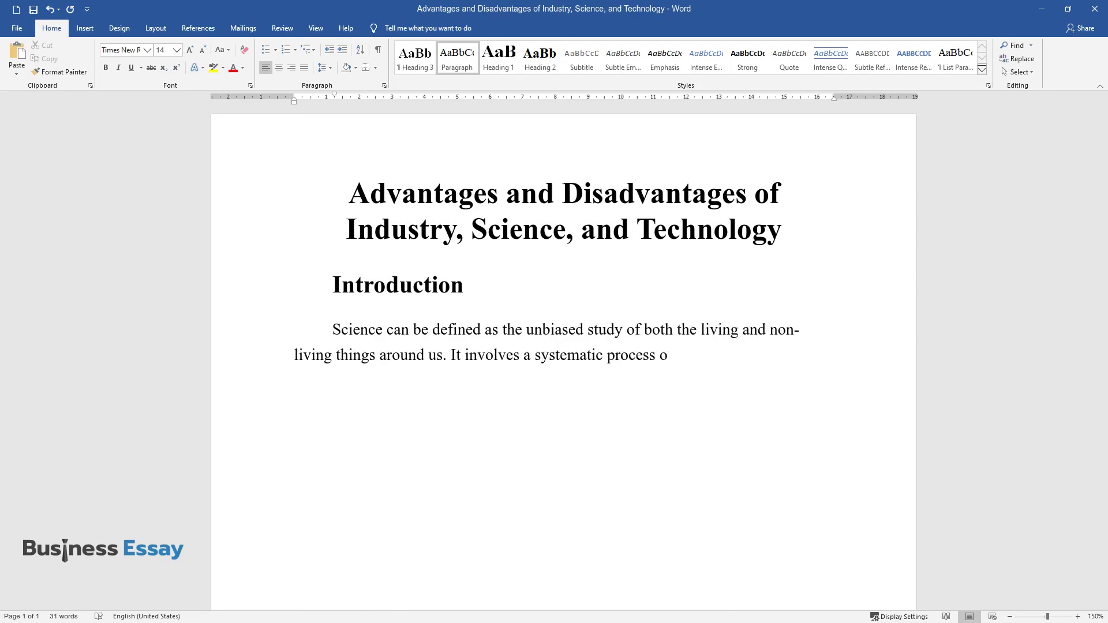
pyautogui.write('f observing, identifying, ')
pyautogui.write('describing, conducting an experiment, and ')
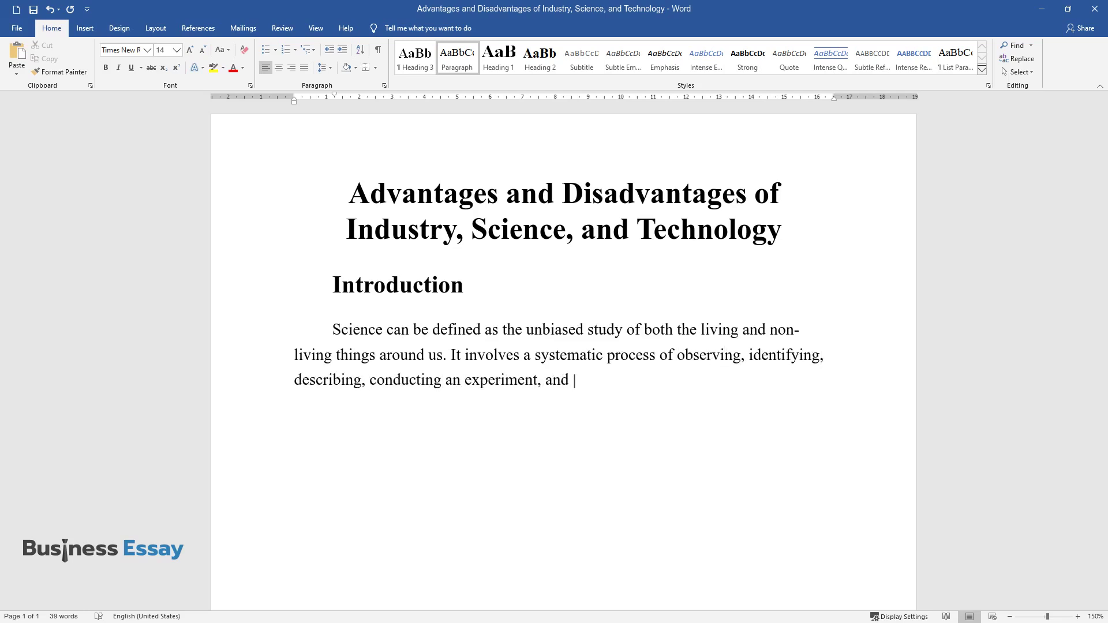
pyautogui.write('giving a possible speculative inte')
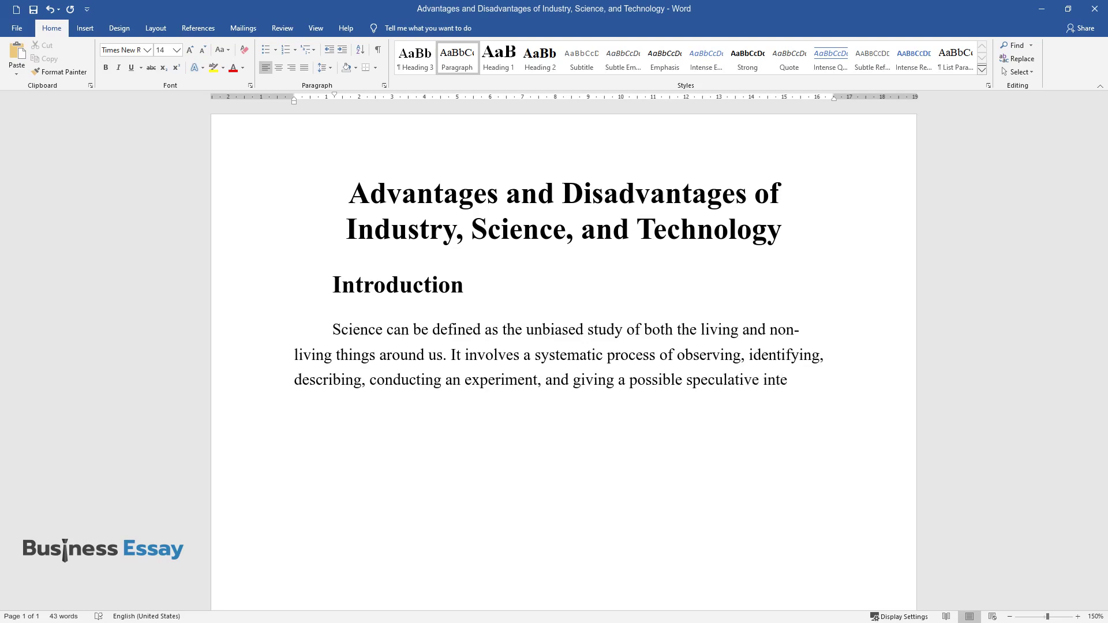
pyautogui.write('rpretation of the natural phenomena under ')
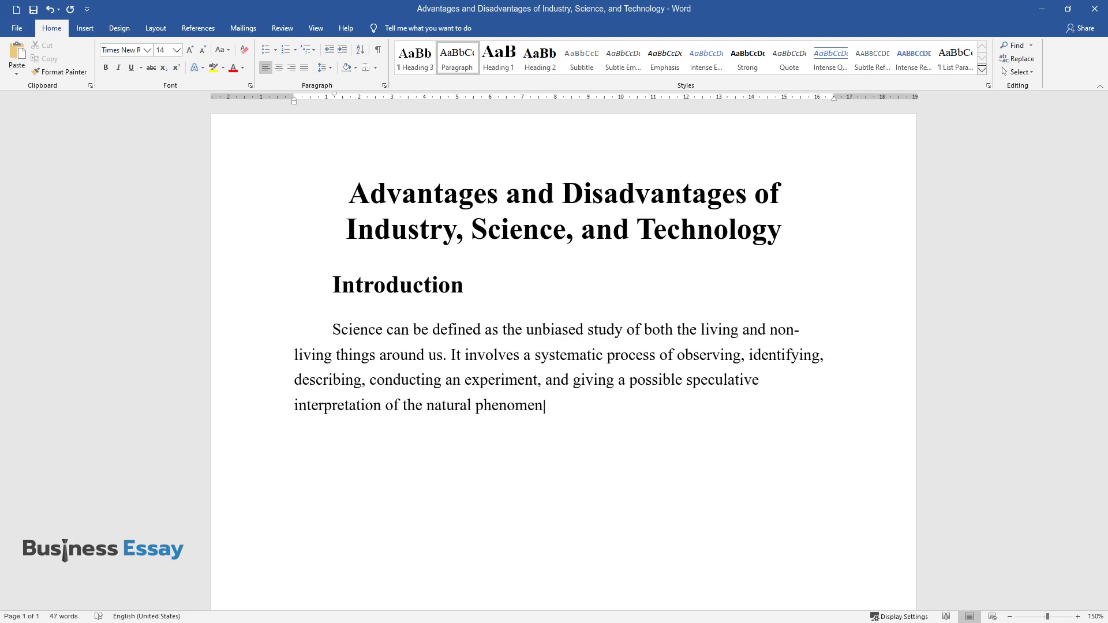
pyautogui.write('study. Contrastingly, tech')
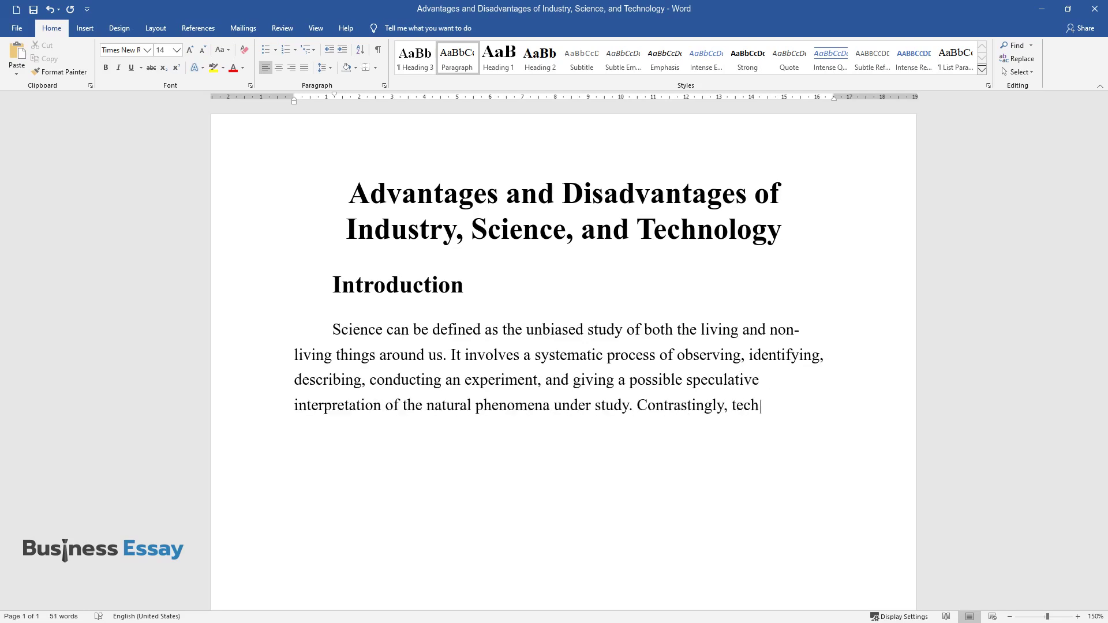
pyautogui.write('nology is a branch of knowledge de')
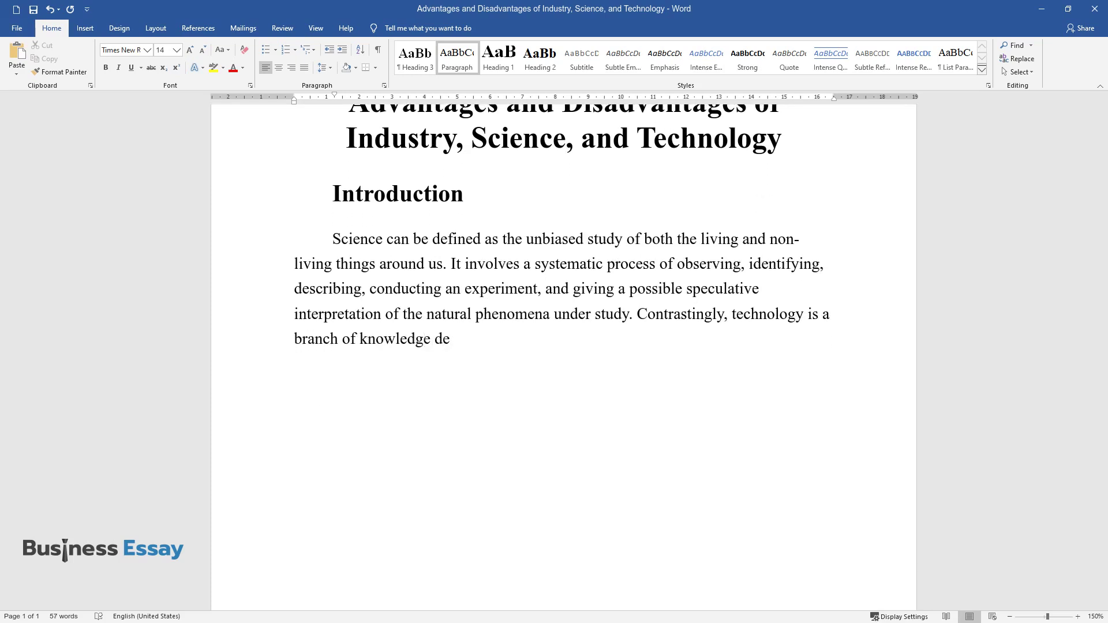
pyautogui.write('aling with implementing scientifi')
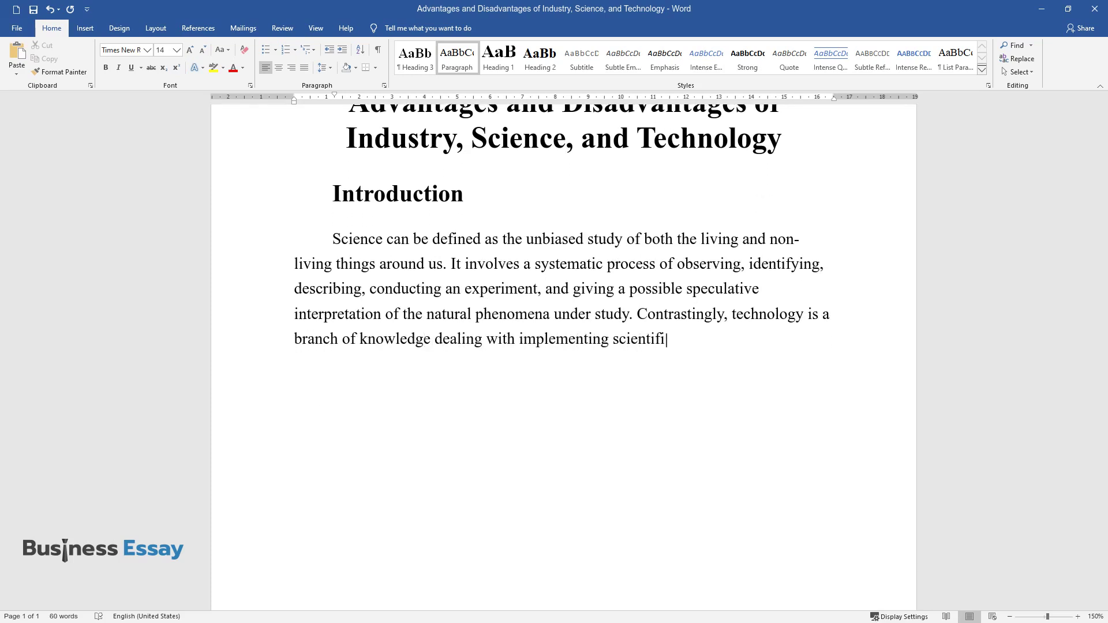
pyautogui.write('c knowledge to produce goods and se')
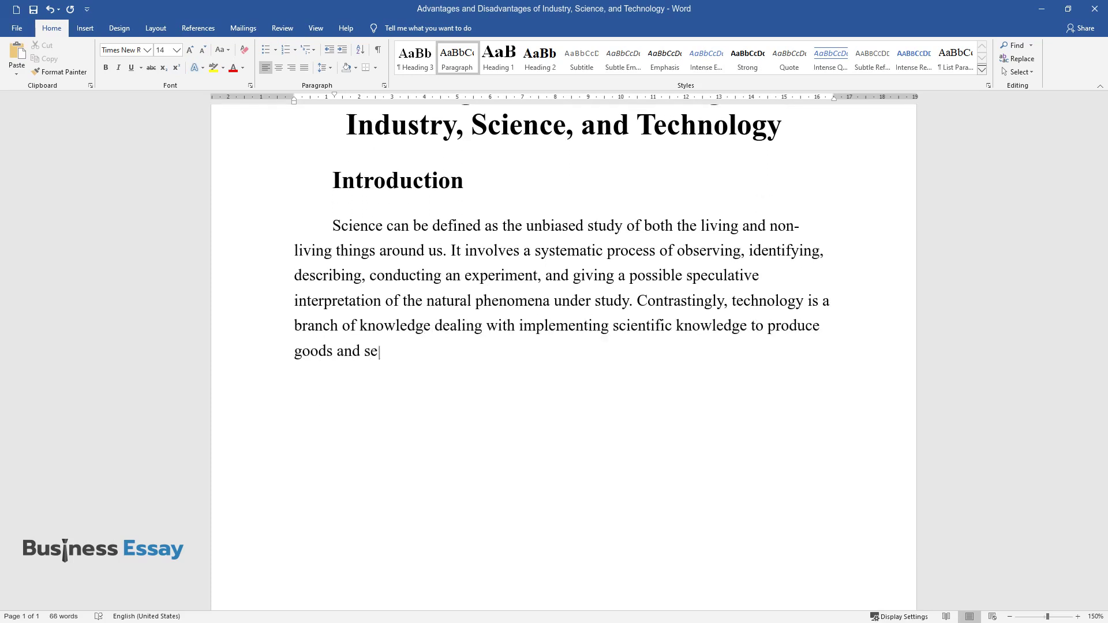
pyautogui.write('rvices that enhance the general wa')
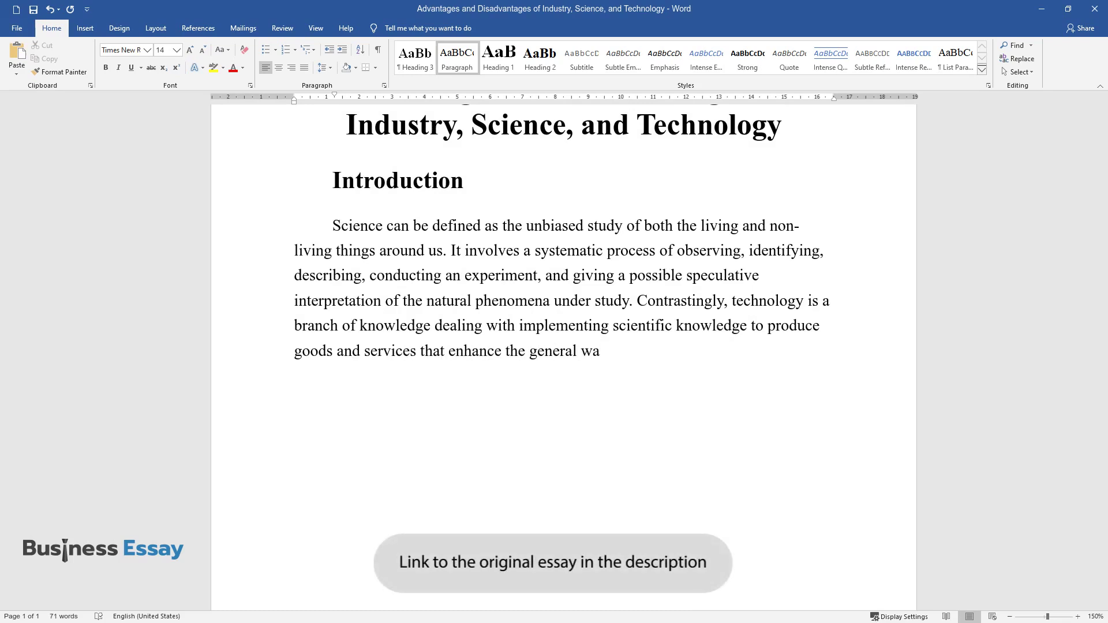
pyautogui.write('y of lif')
pyautogui.write('e. Science and technology')
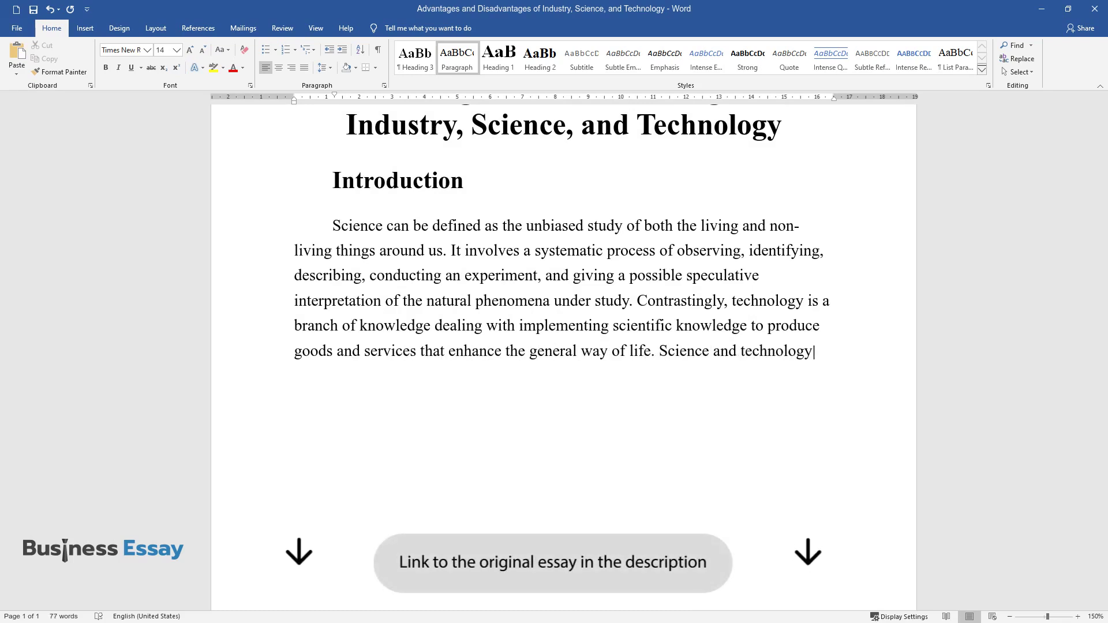
pyautogui.write(' are interrelated, as shown by the')
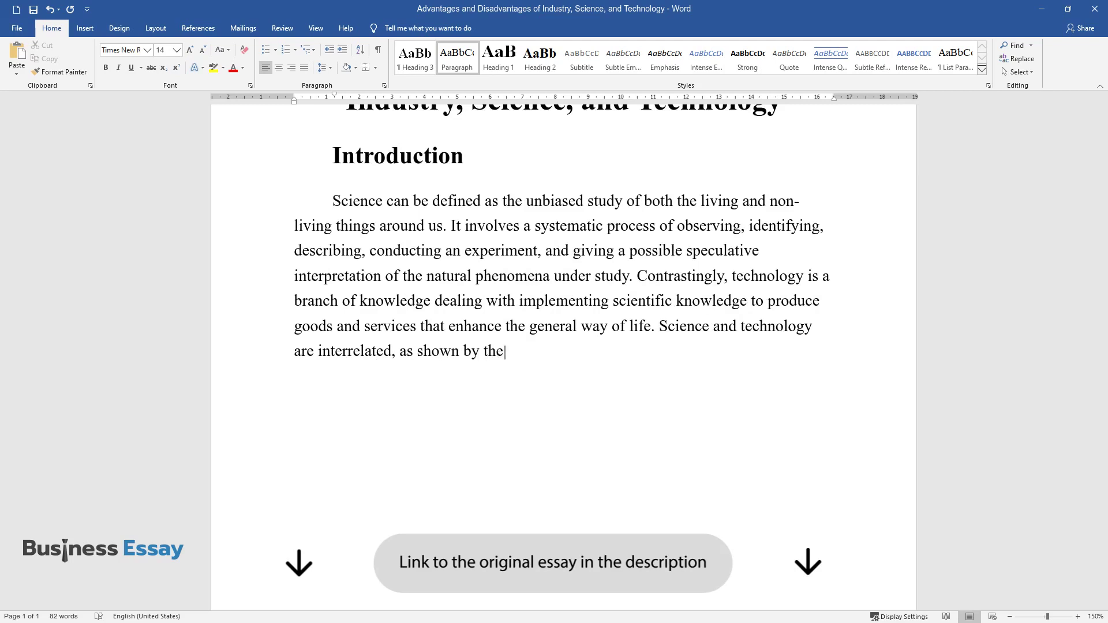
pyautogui.write('ir relat')
pyautogui.write('ionship whereby science ap')
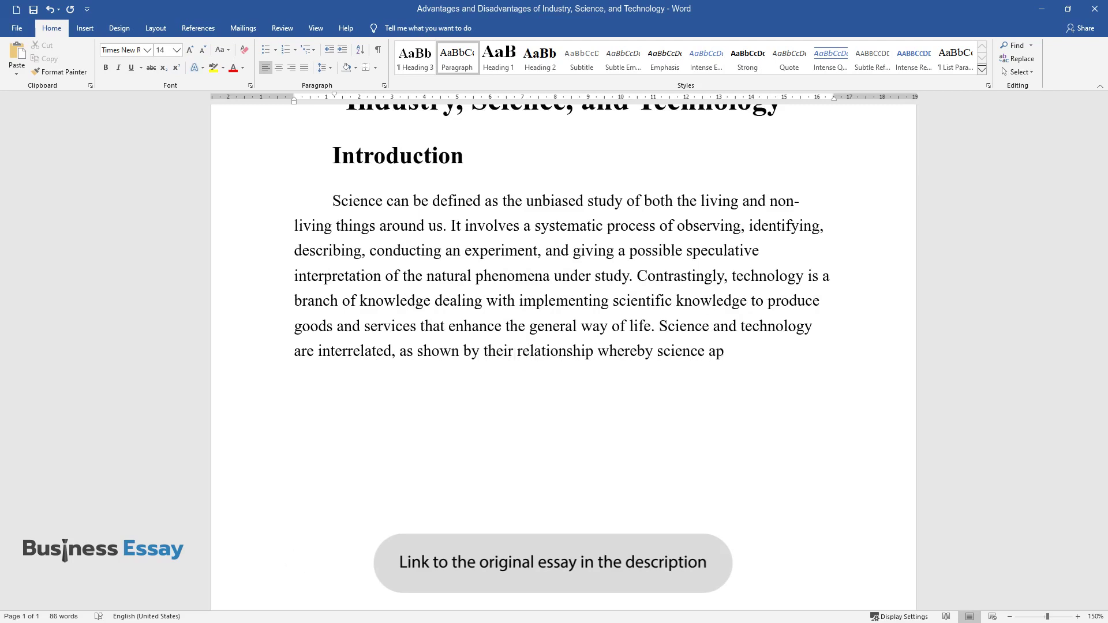
pyautogui.write('plies the knowledge of tec')
pyautogui.write('hnology ')
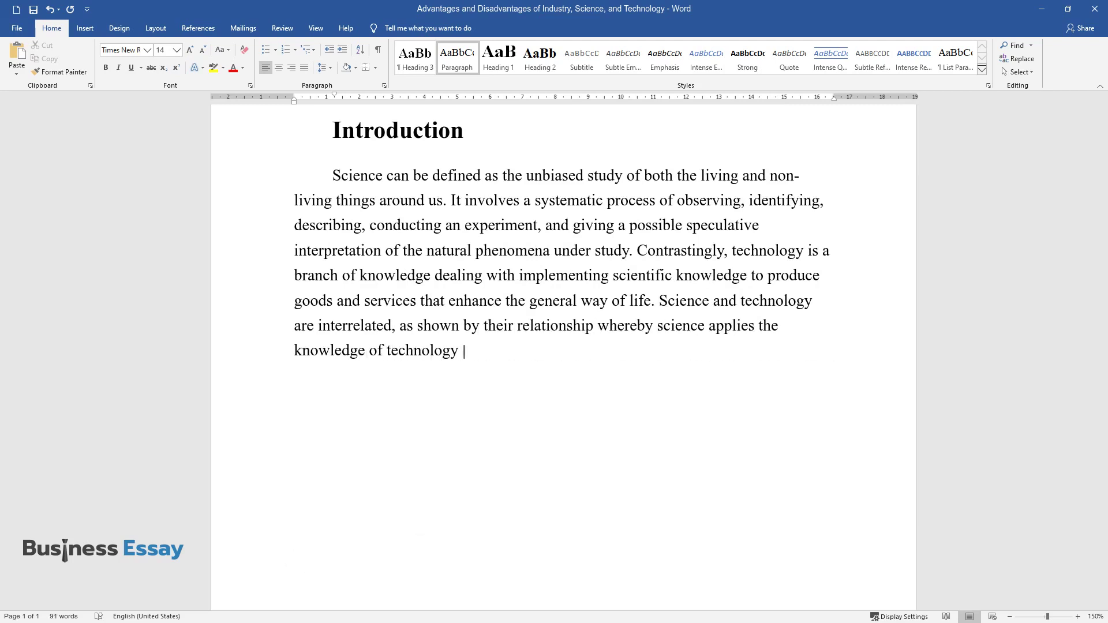
pyautogui.write('to develop new inventions and inno')
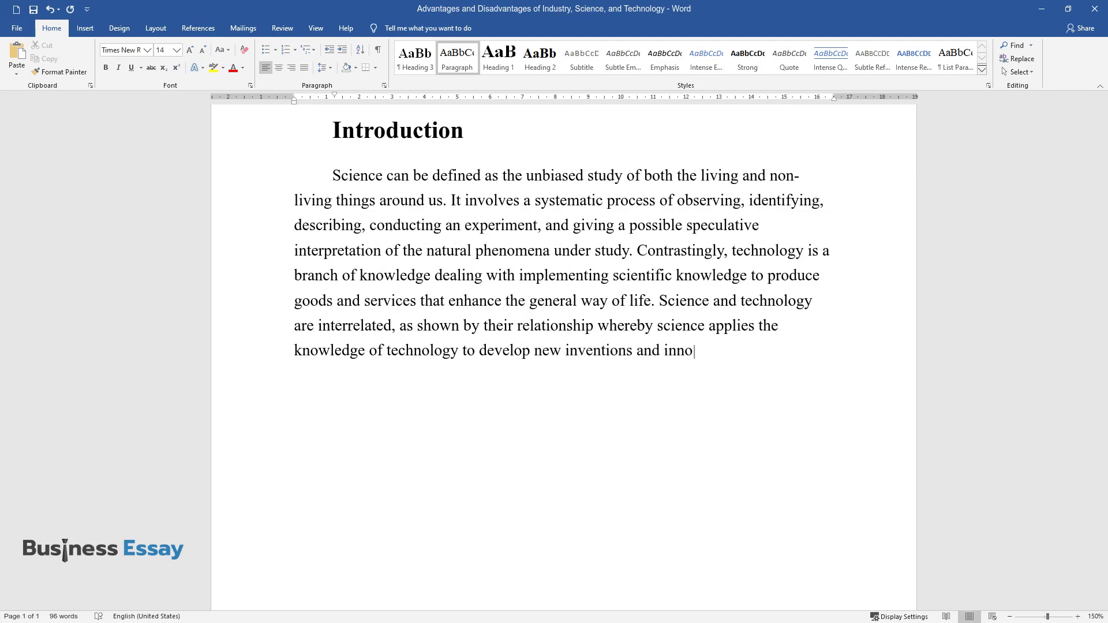
pyautogui.write('vations.')
pyautogui.press('Return')
pyautogui.write('Tec')
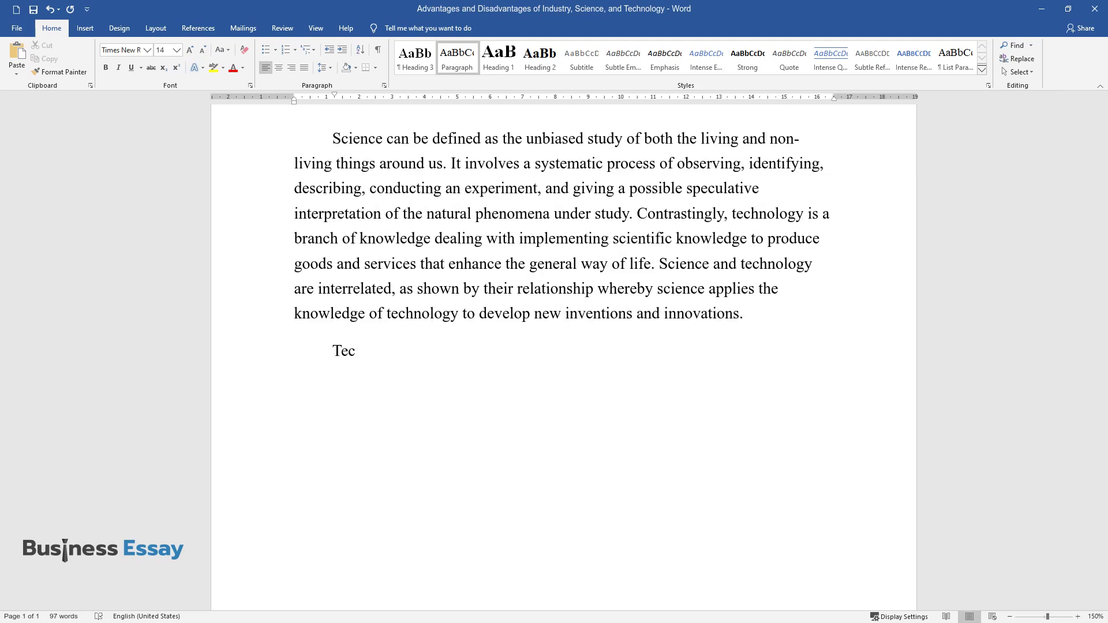
pyautogui.write('hnology appliesthe knowledge of ')
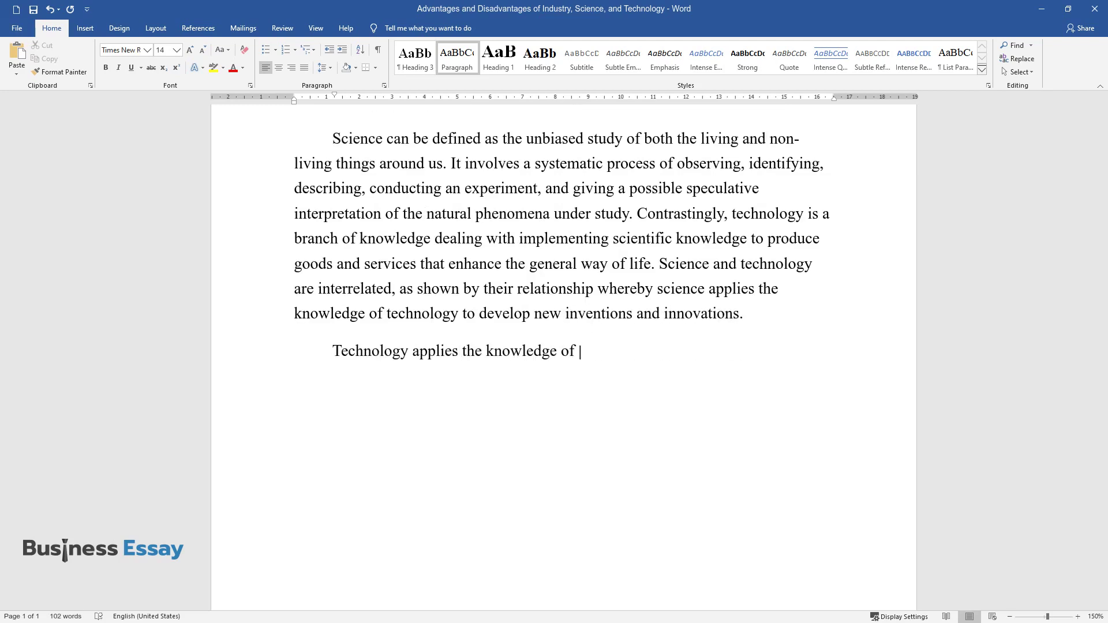
pyautogui.write('science to perform experiments be')
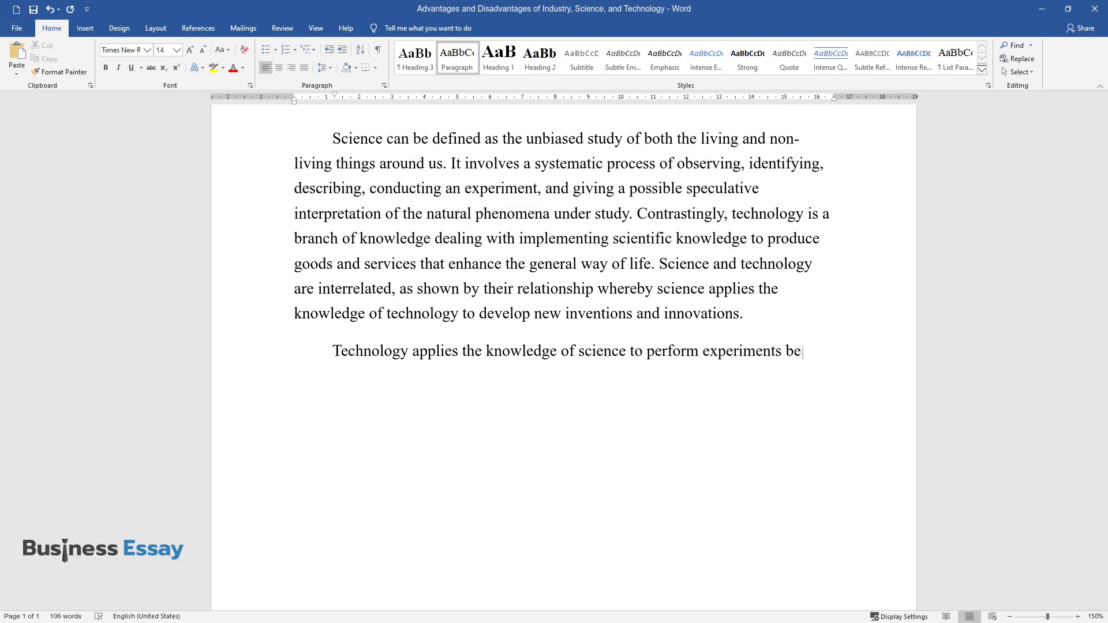
pyautogui.write('fore launching an innovation. In')
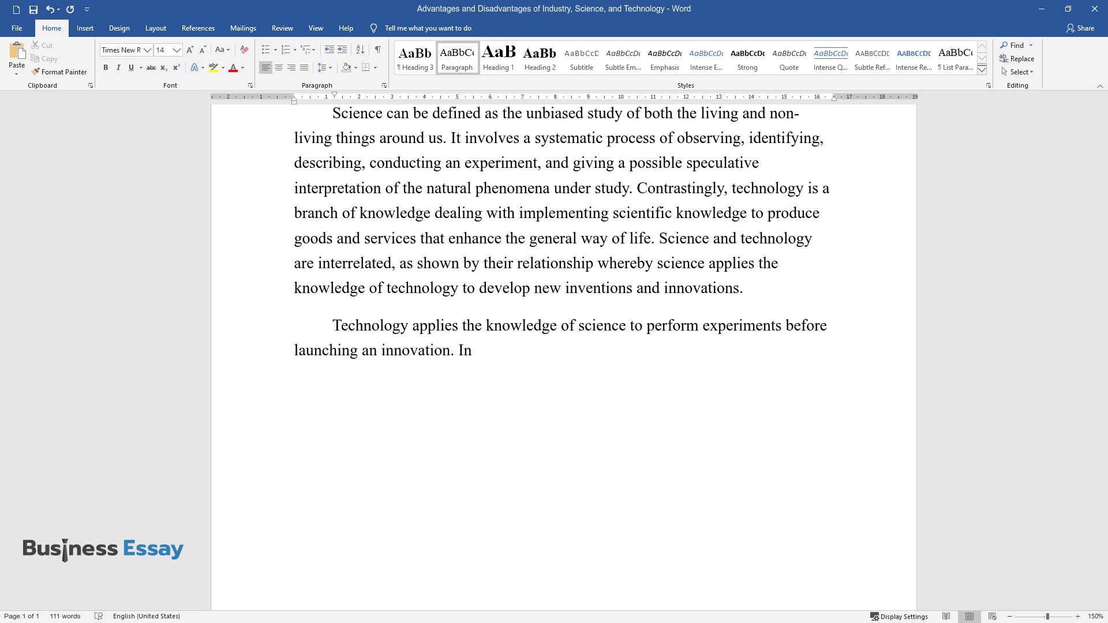
pyautogui.write(' contrast, the technology applies ')
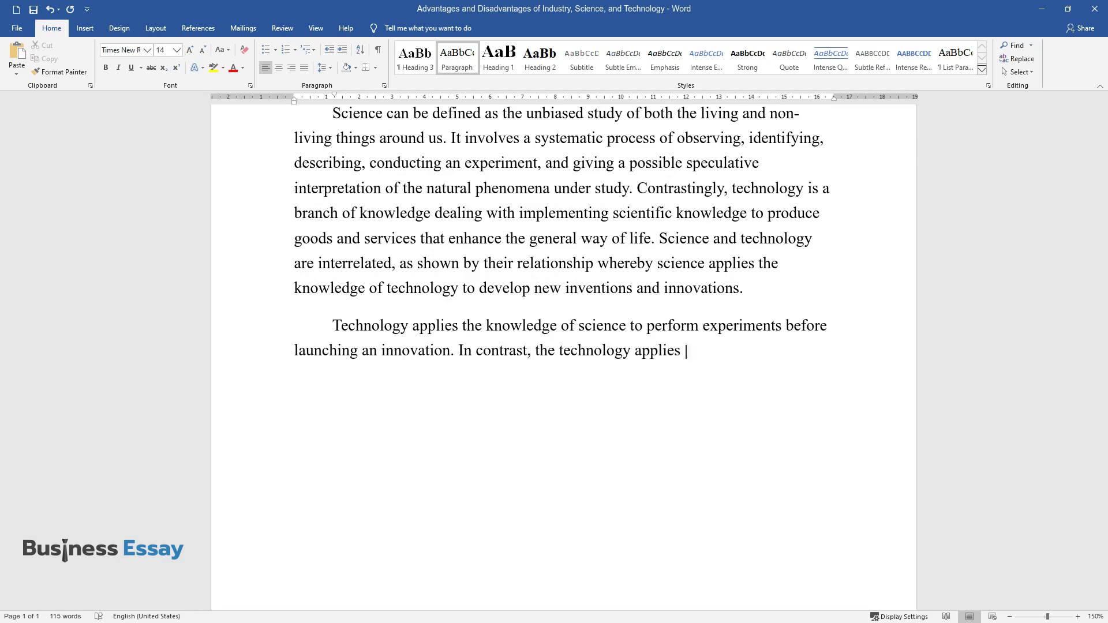
pyautogui.write('scientific knowledge to develop st')
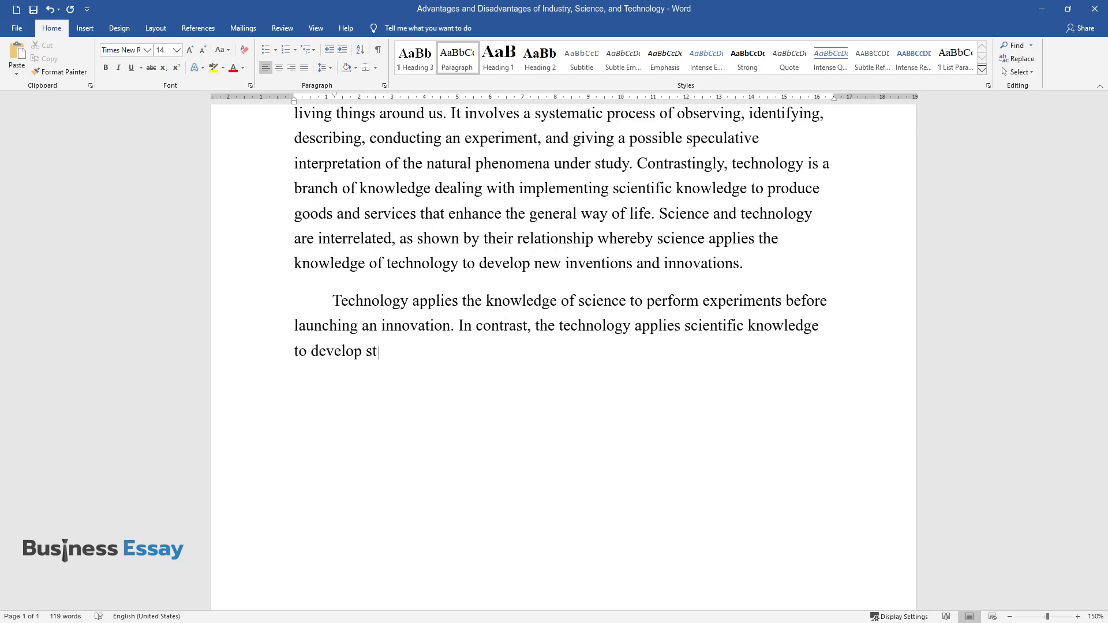
pyautogui.write('rategies that will help solve exis')
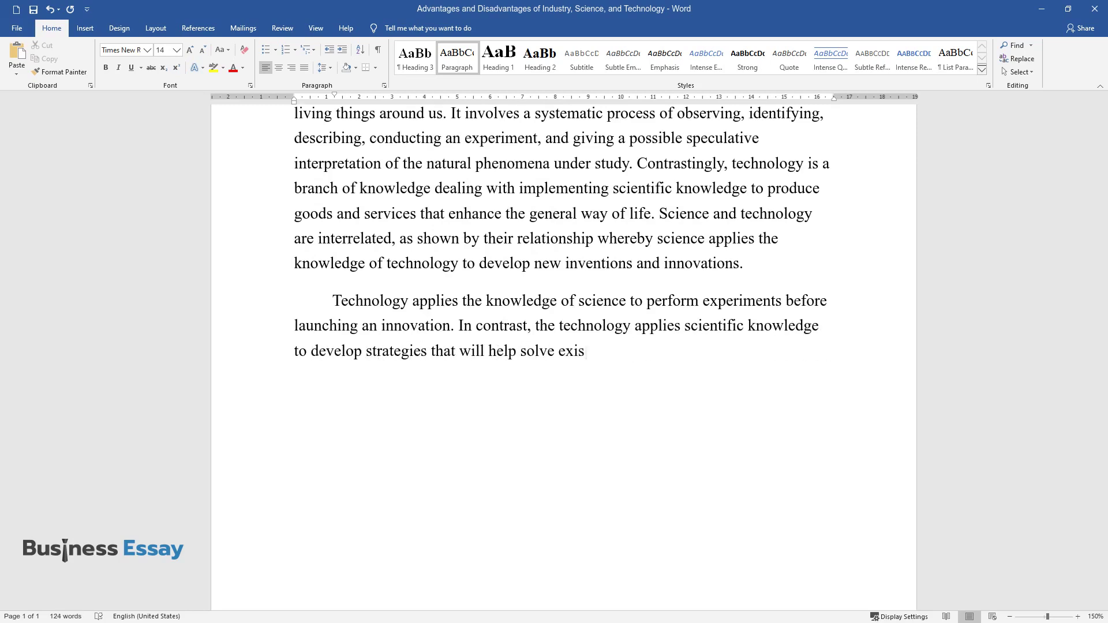
pyautogui.write('ting and existing"[0:0] + " upcoming global problems')
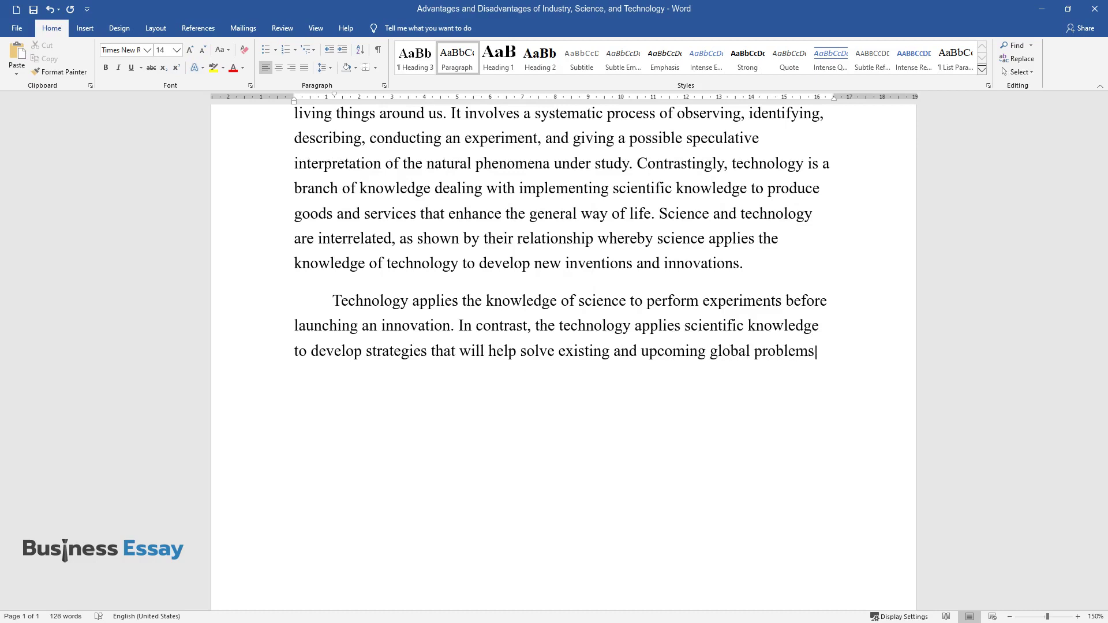
pyautogui.write('. In contrast, industries are var')
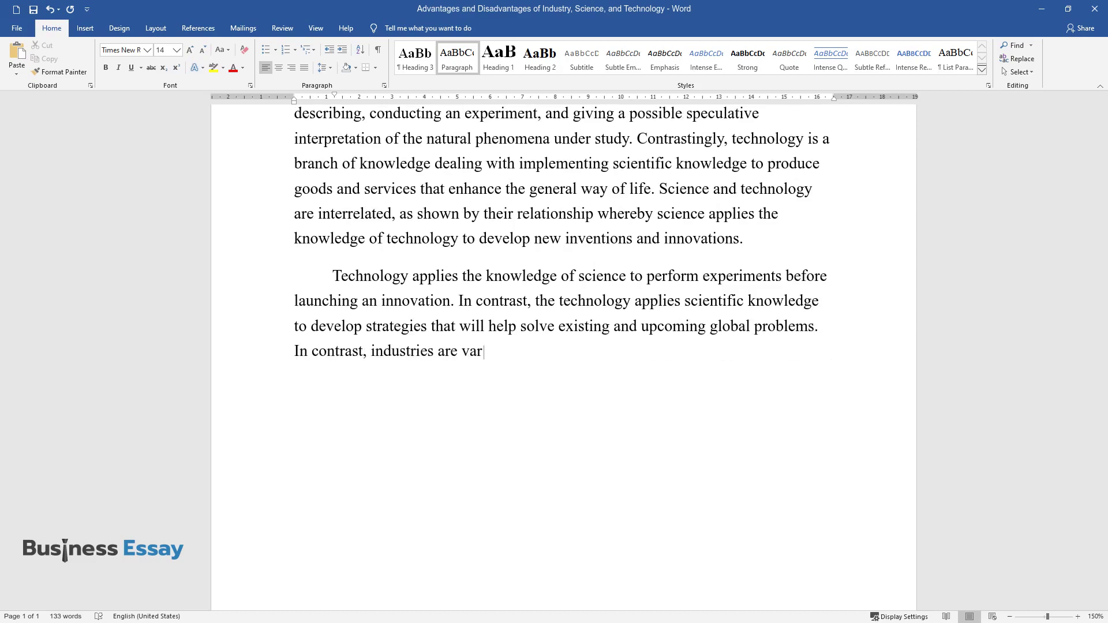
pyautogui.write('ious organizations that deal with')
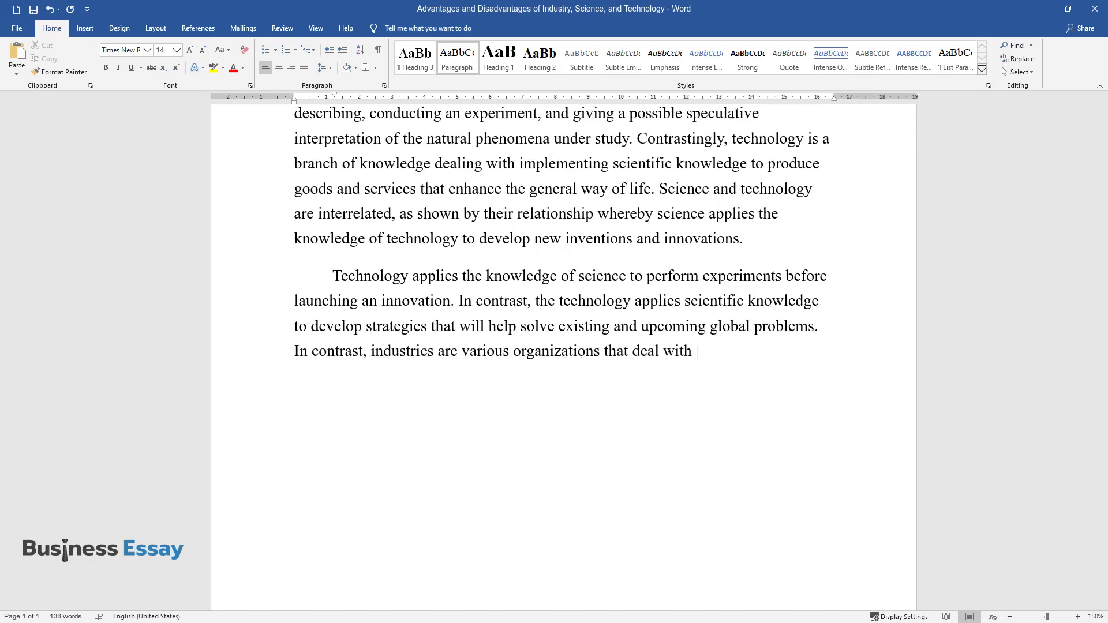
pyautogui.write(' the production and supply of good')
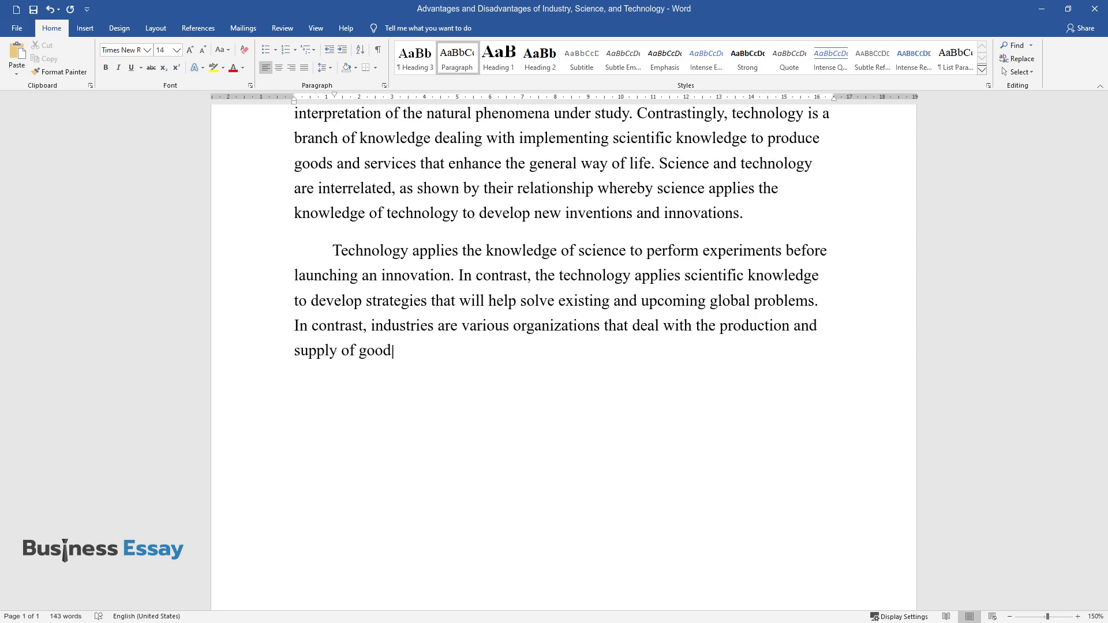
pyautogui.write('s and services to the community. ')
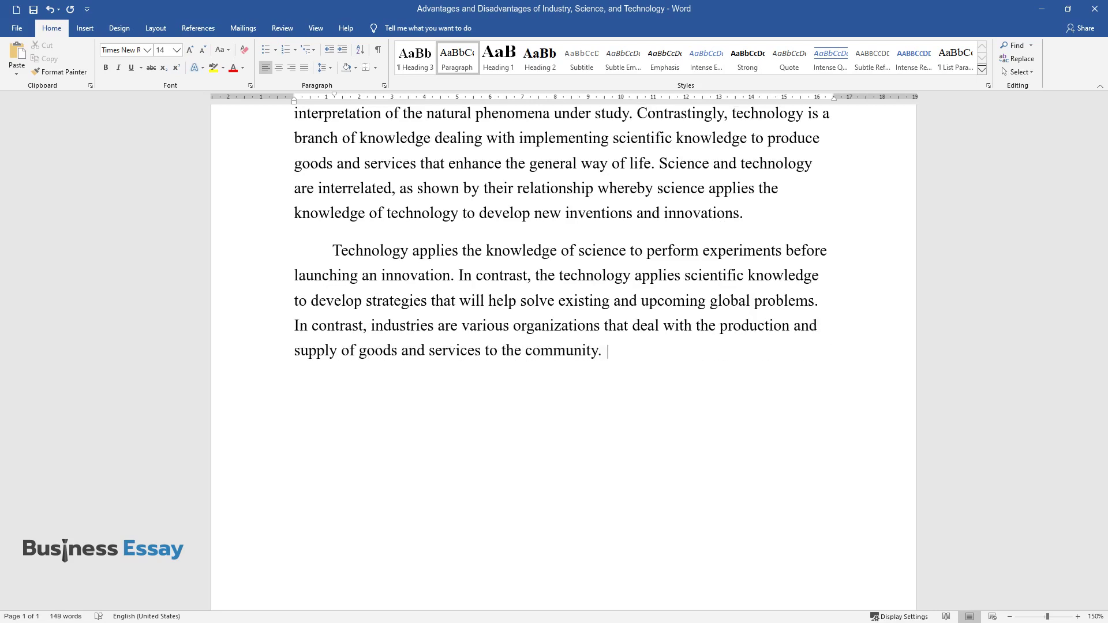
pyautogui.write('This paper aims at reflecting the ')
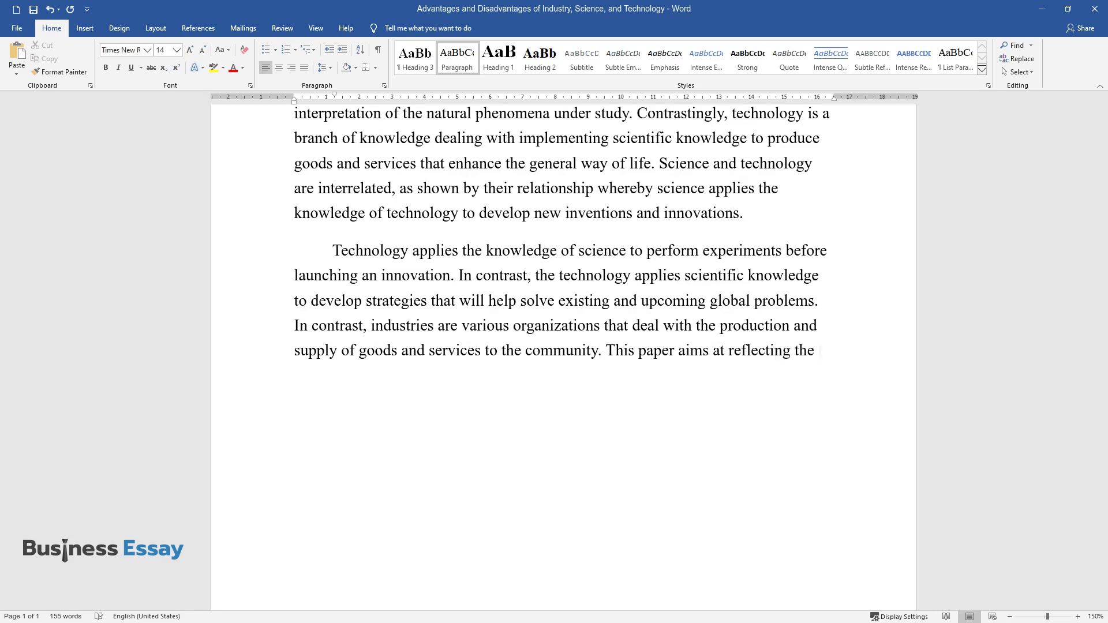
pyautogui.write('key advantages and disadvantages ')
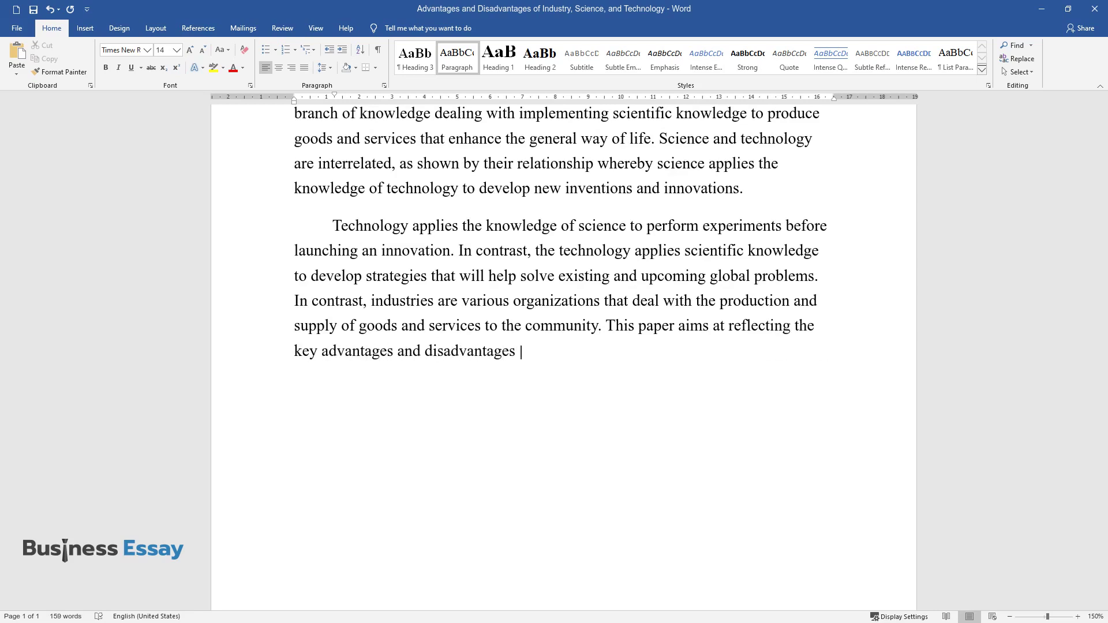
pyautogui.write('of science, technology, and indus')
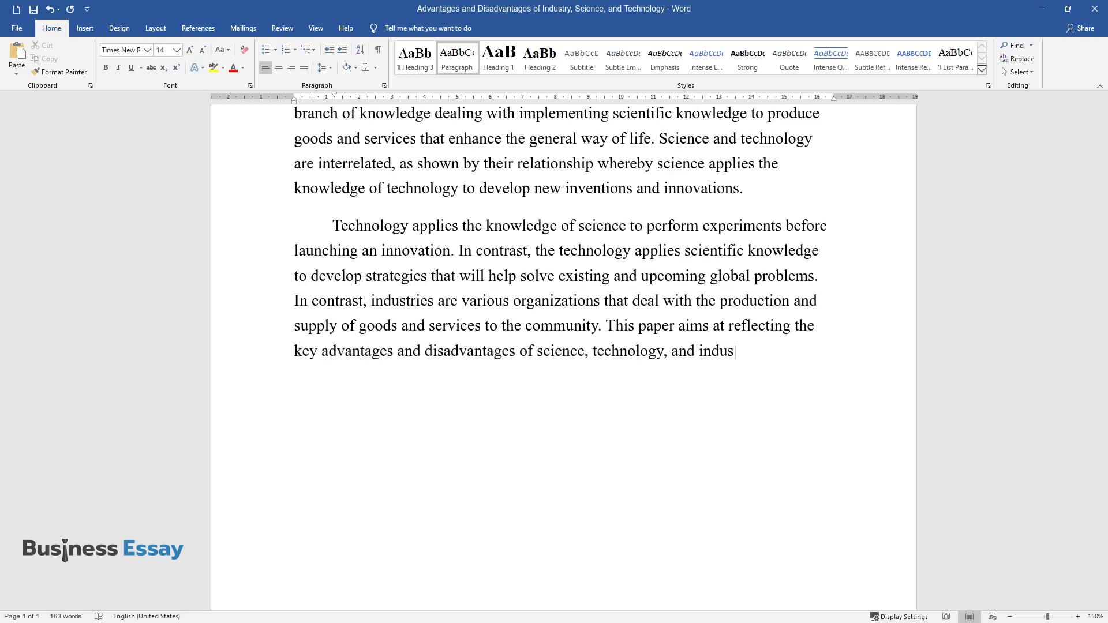
pyautogui.write('tries.')
# Finish the second introduction paragraph with the paper's aim and start a new line
pyautogui.press('Return')
pyautogui.write('Advanta')
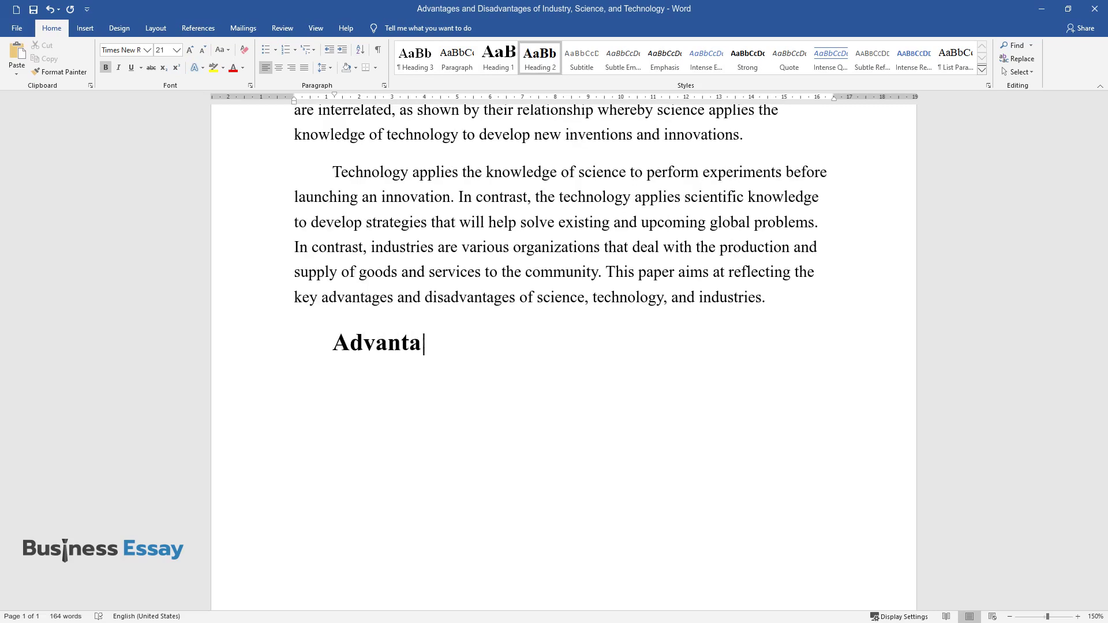
pyautogui.write('ges of Science, Technol')
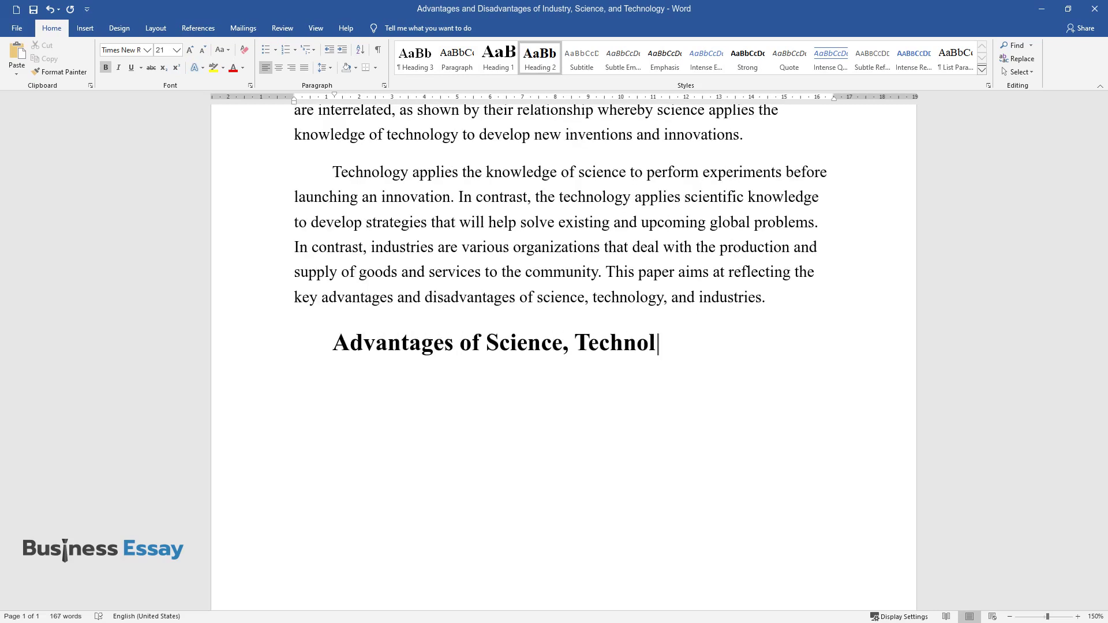
pyautogui.write('ogy, and Industries')
# Write the globalization paragraph under the Advantages heading, ending with 'previous times.'
pyautogui.press('Return')
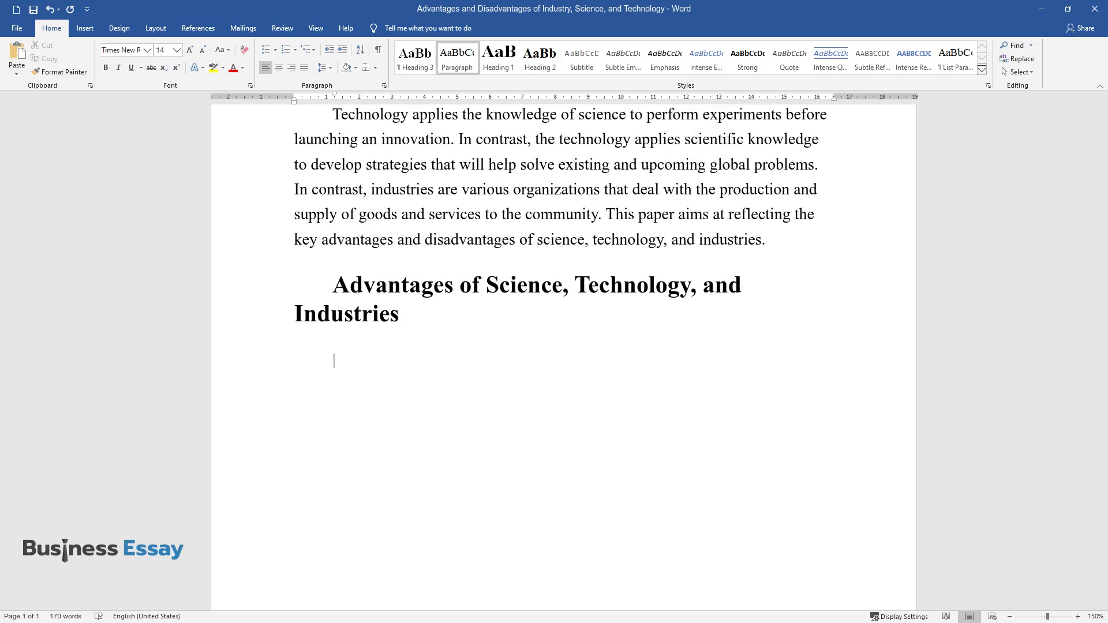
pyautogui.write('Science and t')
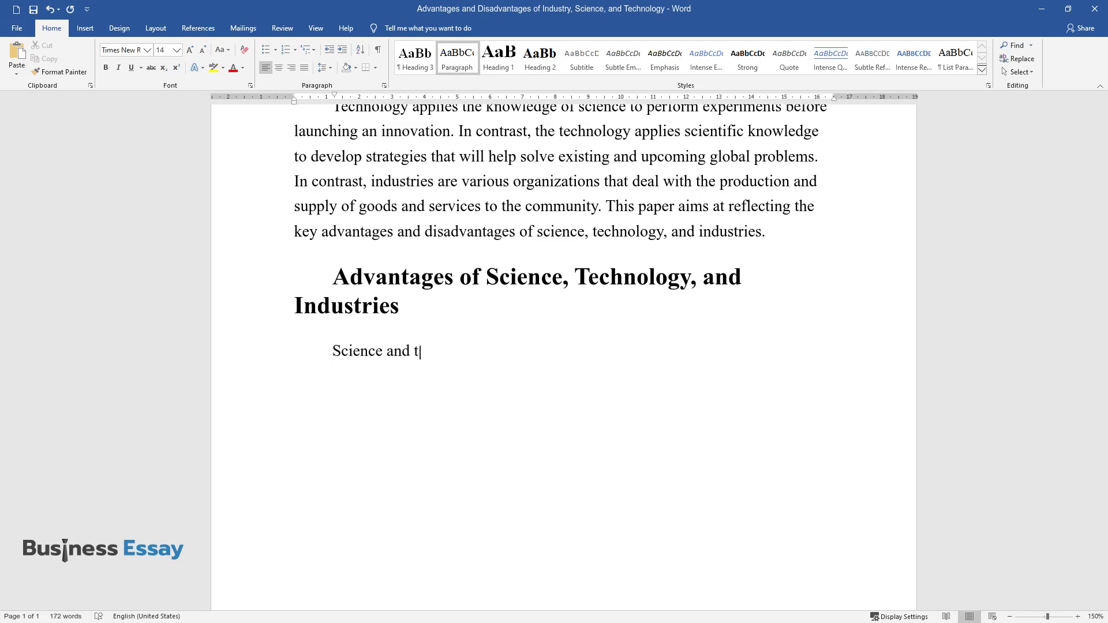
pyautogui.write('echnology have propagated globaliza')
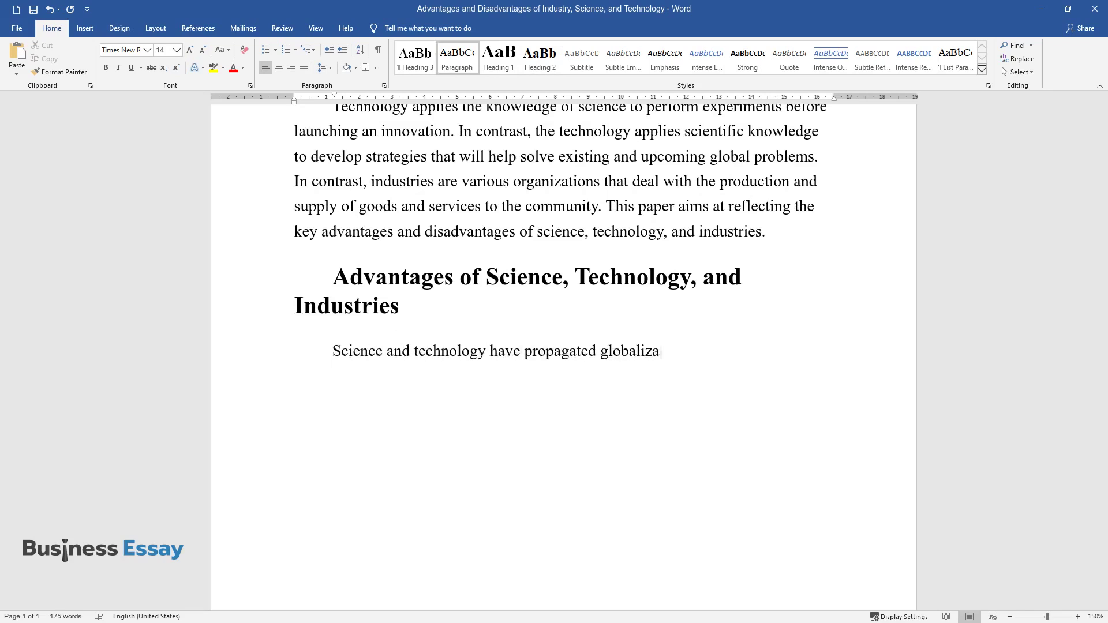
pyautogui.write('tion, increasing ')
pyautogui.write('ization o')
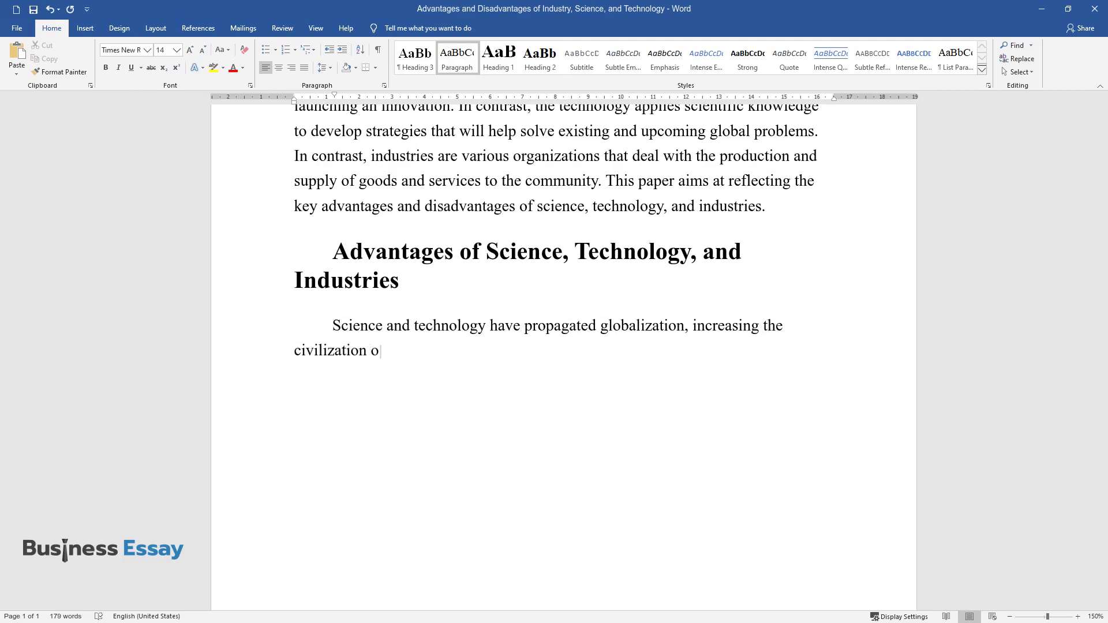
pyautogui.write('f Westernized countries, including ')
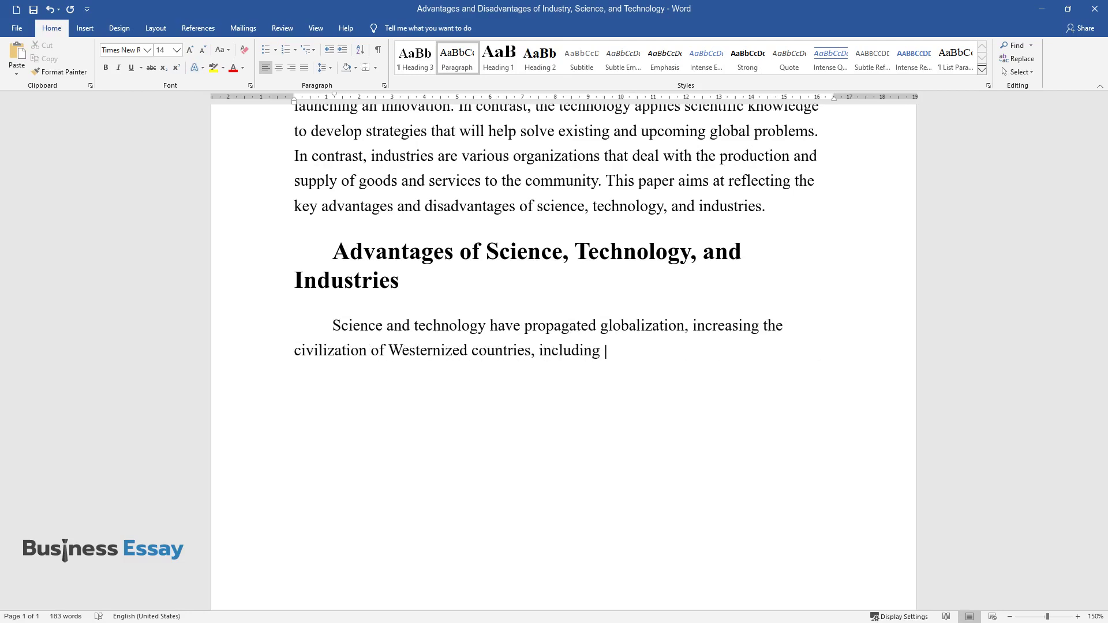
pyautogui.write('the United States of America and th')
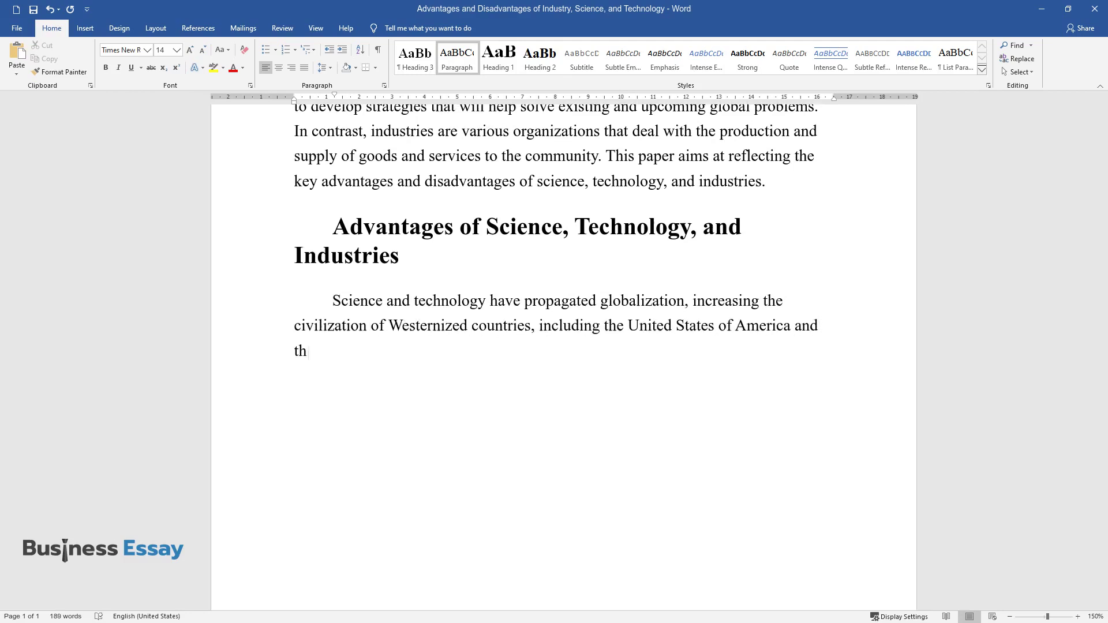
pyautogui.write('e globe in general. Innovations and ')
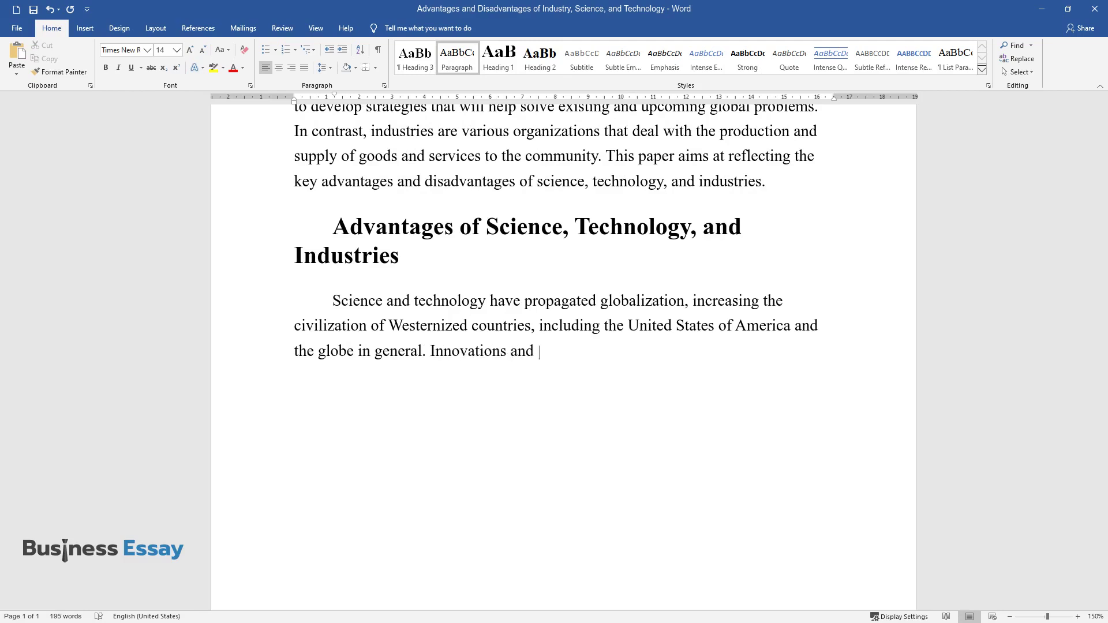
pyautogui.write('ns in the communication and ')
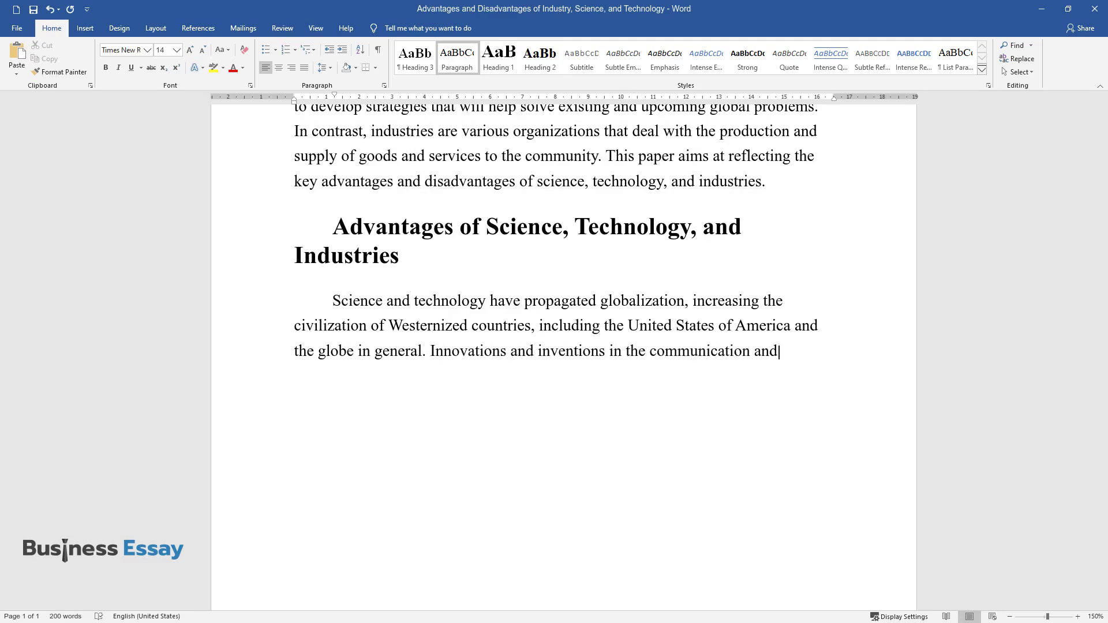
pyautogui.write('transport sector have been evidenc')
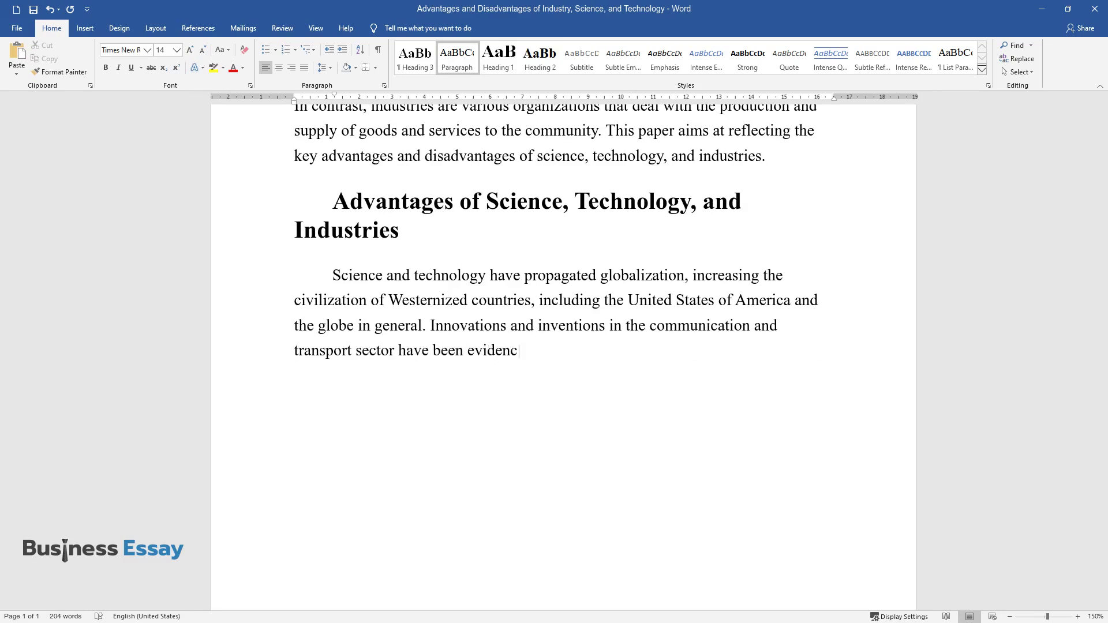
pyautogui.write('ed around the world. For instance, ')
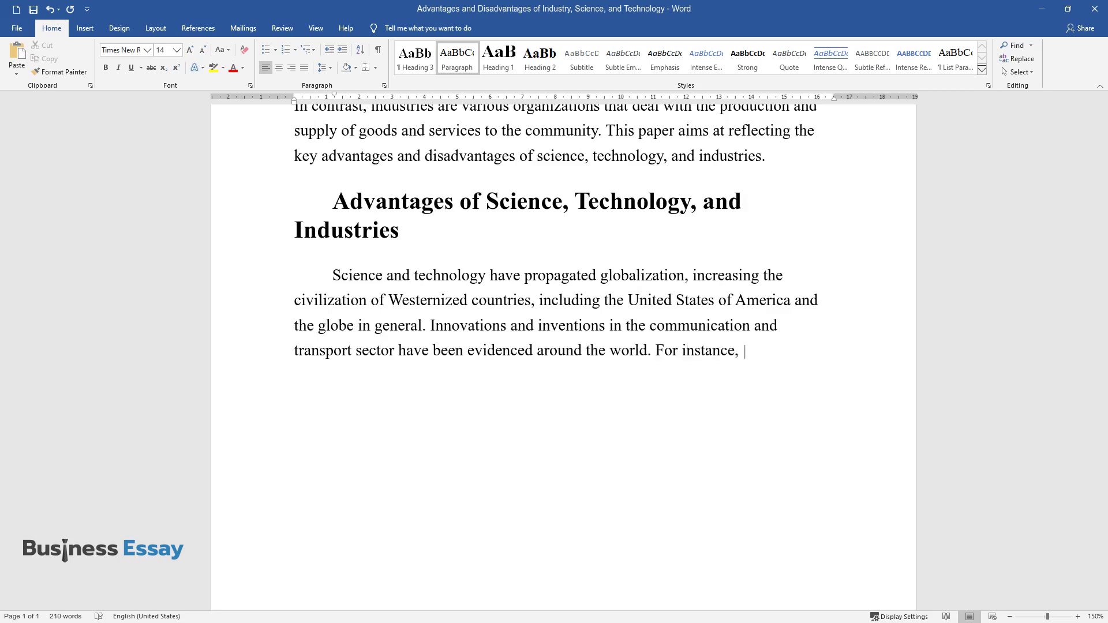
pyautogui.write('new platforms such as Facebook and ')
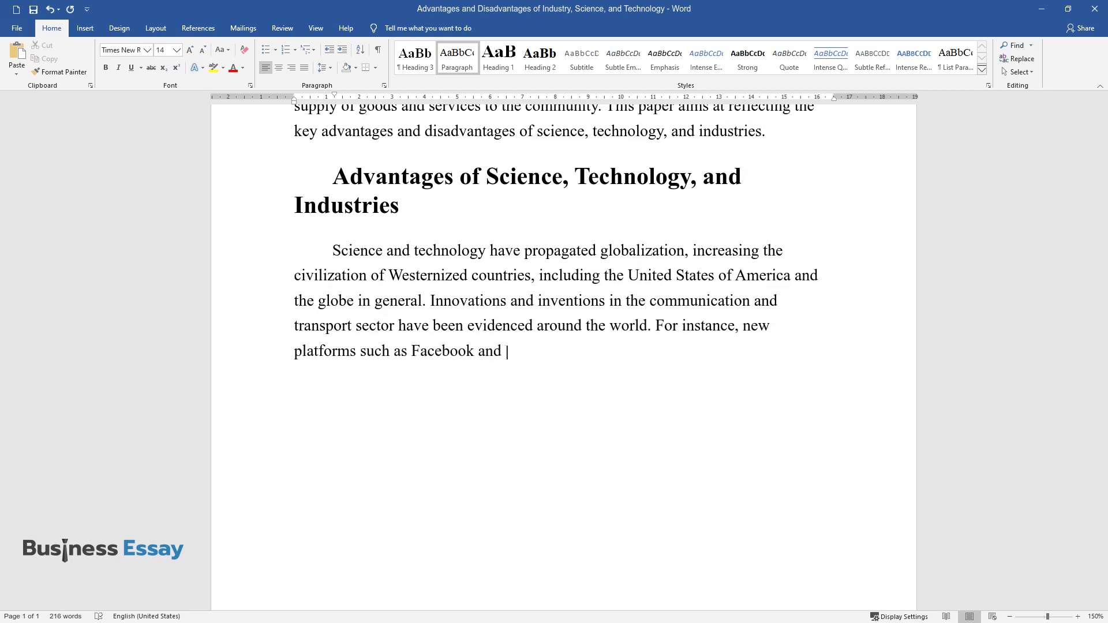
pyautogui.write('Instagram have been developed, link')
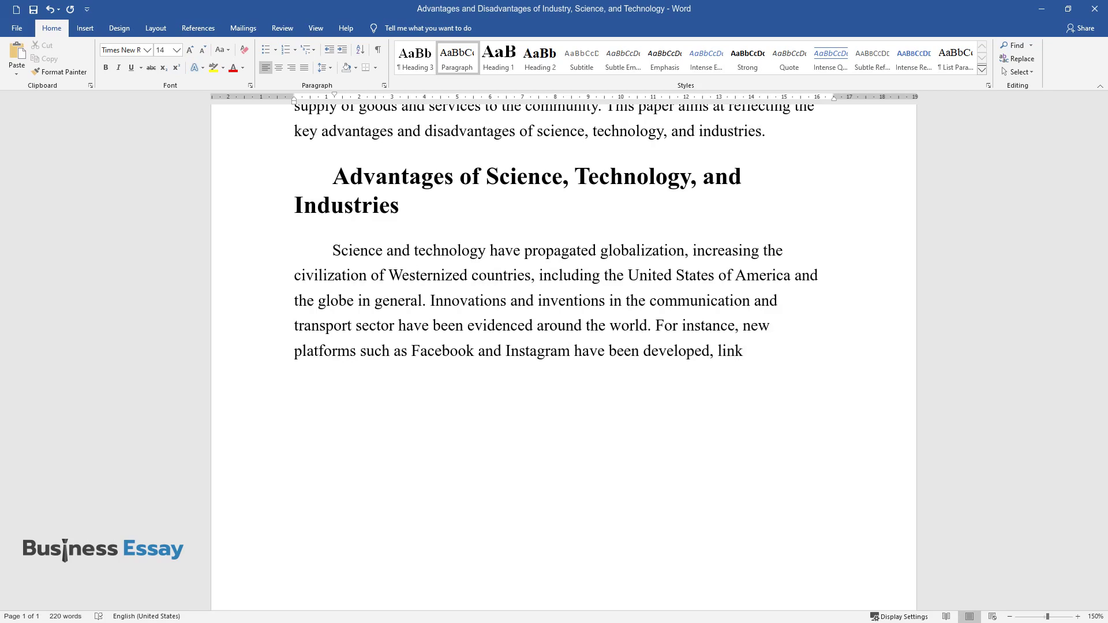
pyautogui.write('ing individuals worldwide.')
pyautogui.write(' Modes of')
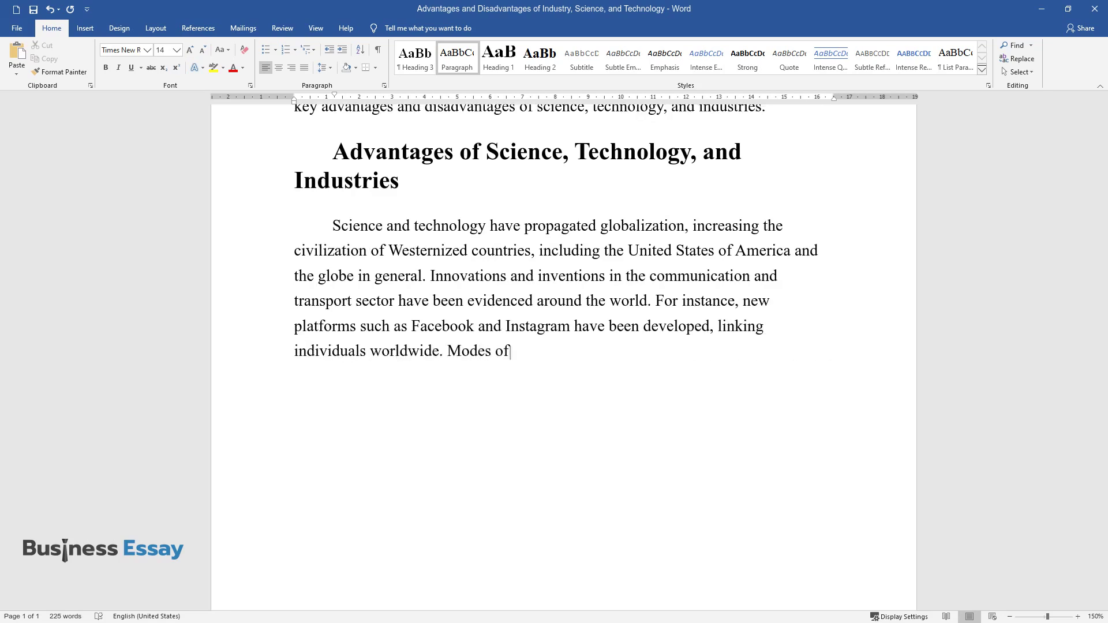
pyautogui.write(' transport have been developed in w')
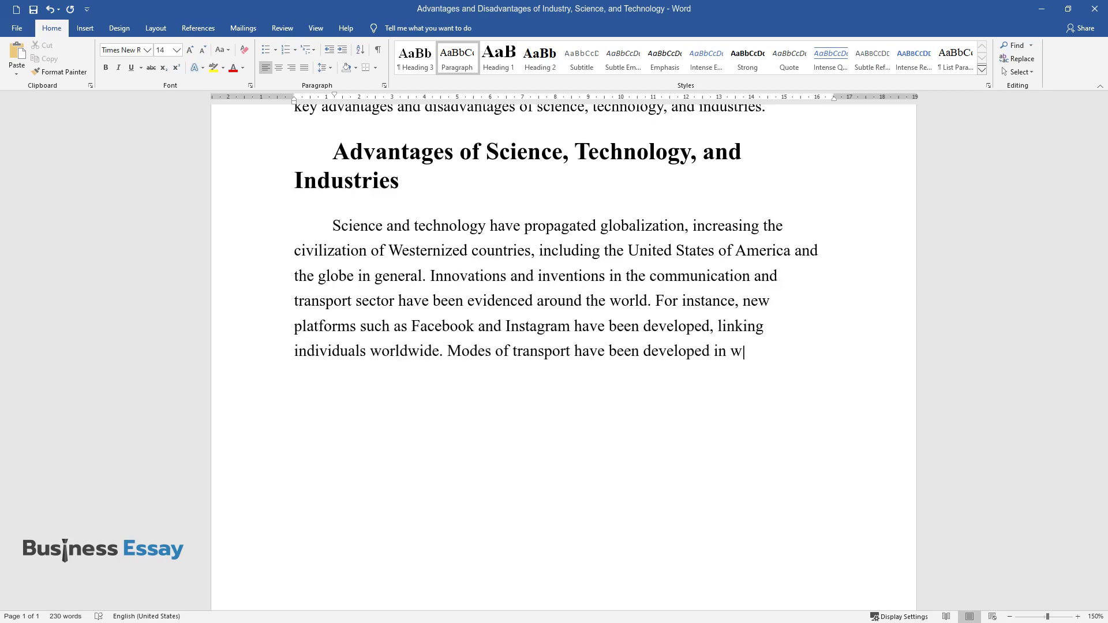
pyautogui.write('ndividual can move from on')
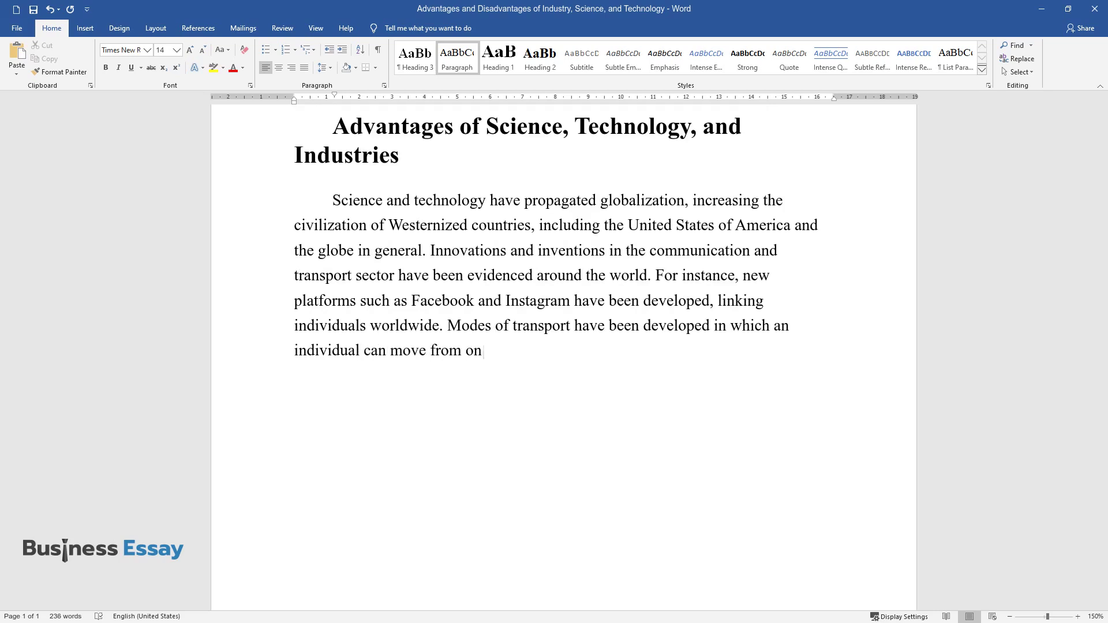
pyautogui.write('e point to the other faster by use')
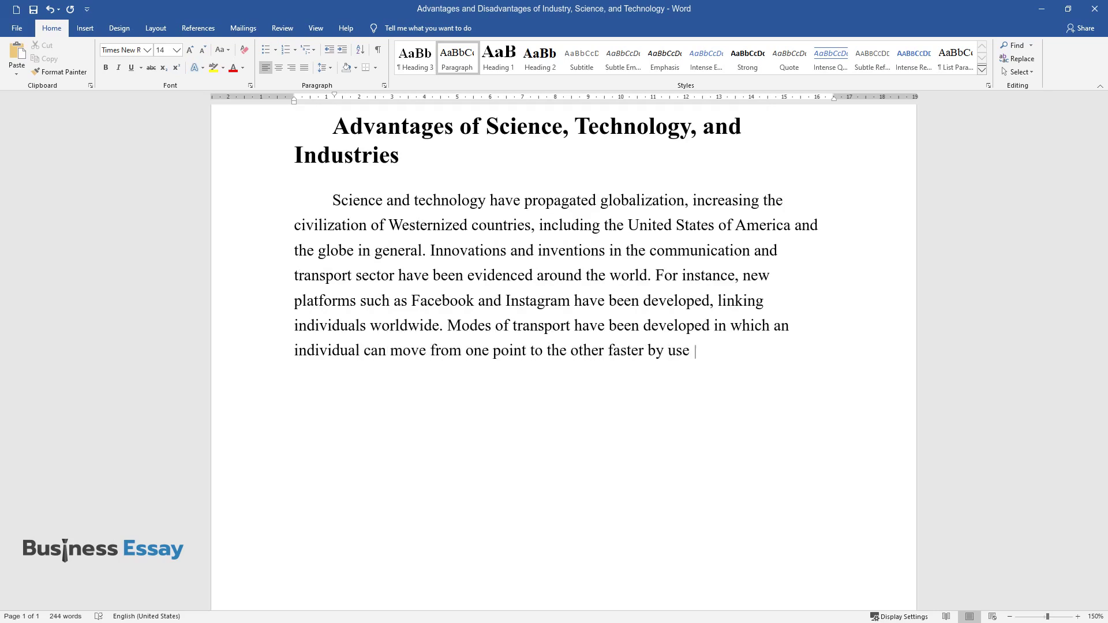
pyautogui.write(' of technologized')
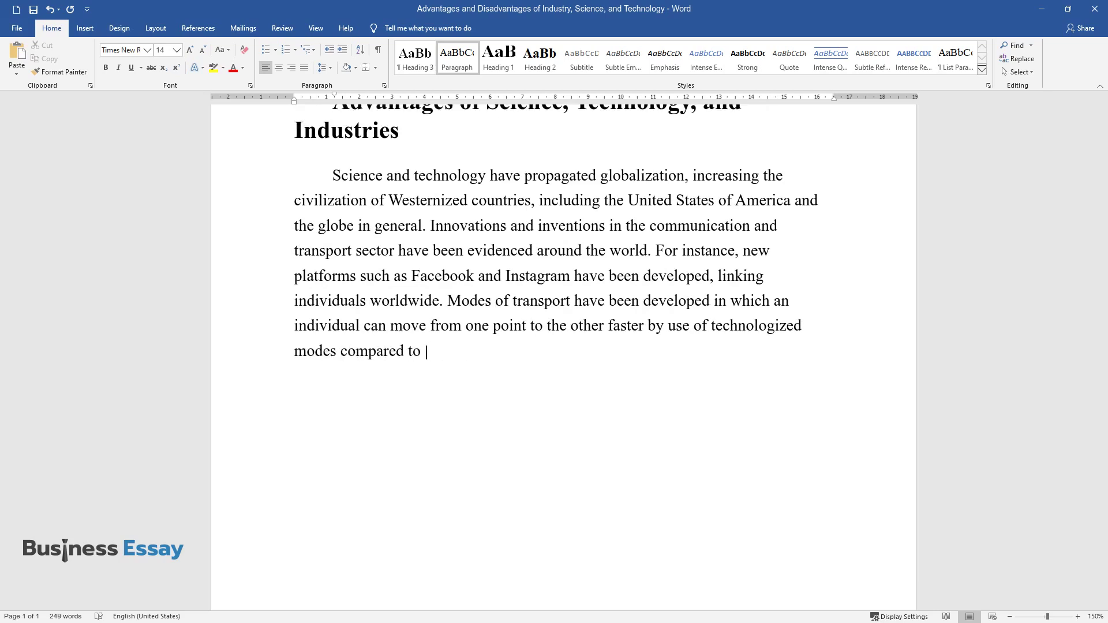
pyautogui.write(' modes compn which people used camels')
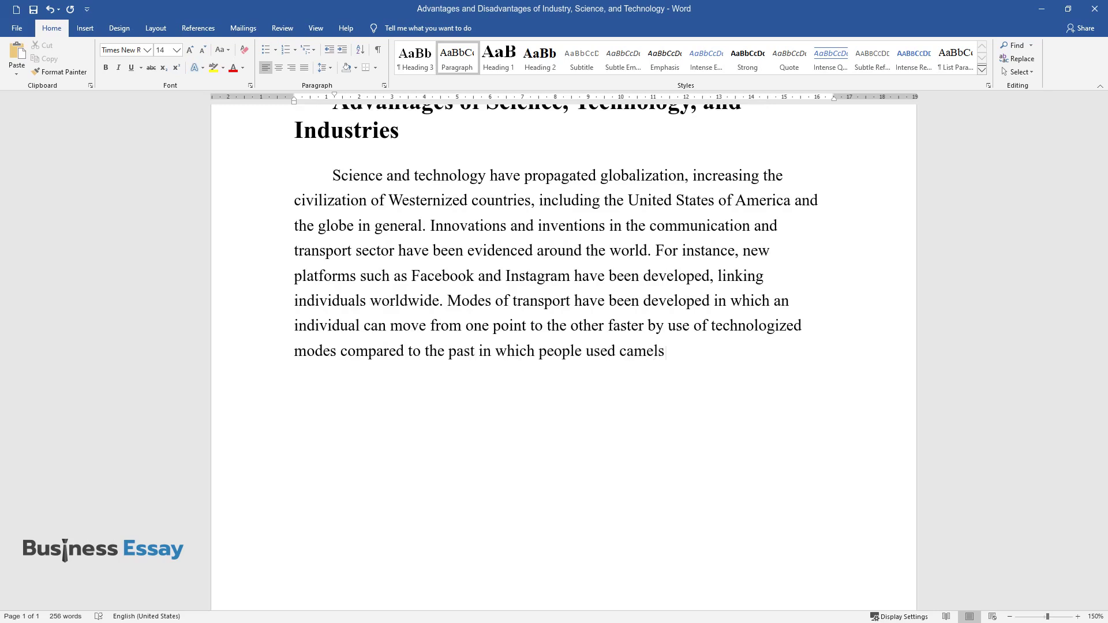
pyautogui.write('iages as transport. For in')
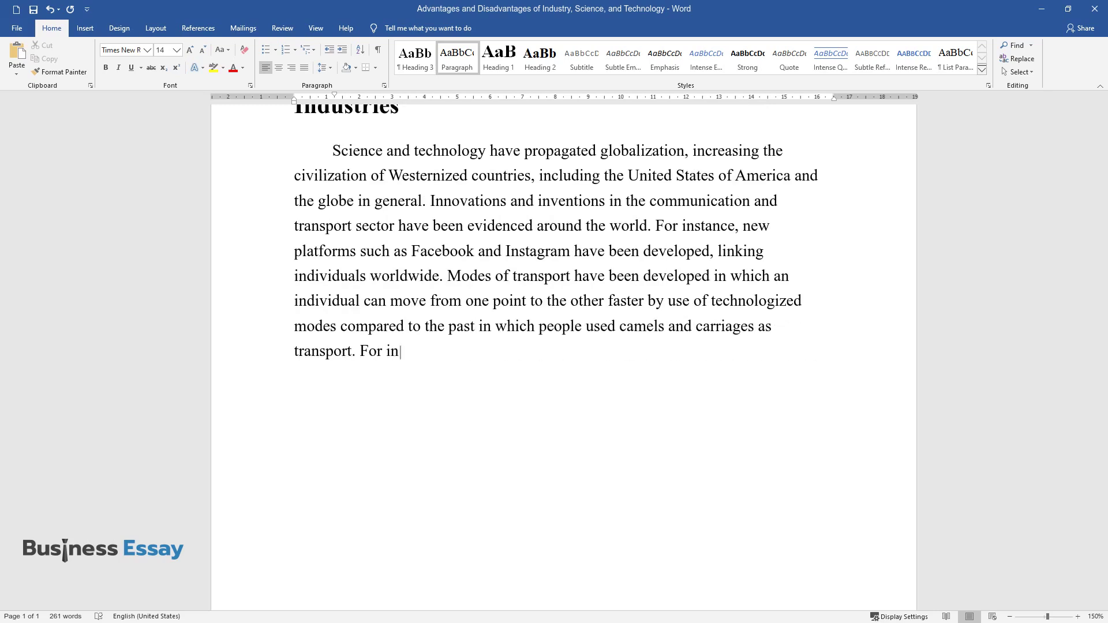
pyautogui.write('stance, I can move from the United')
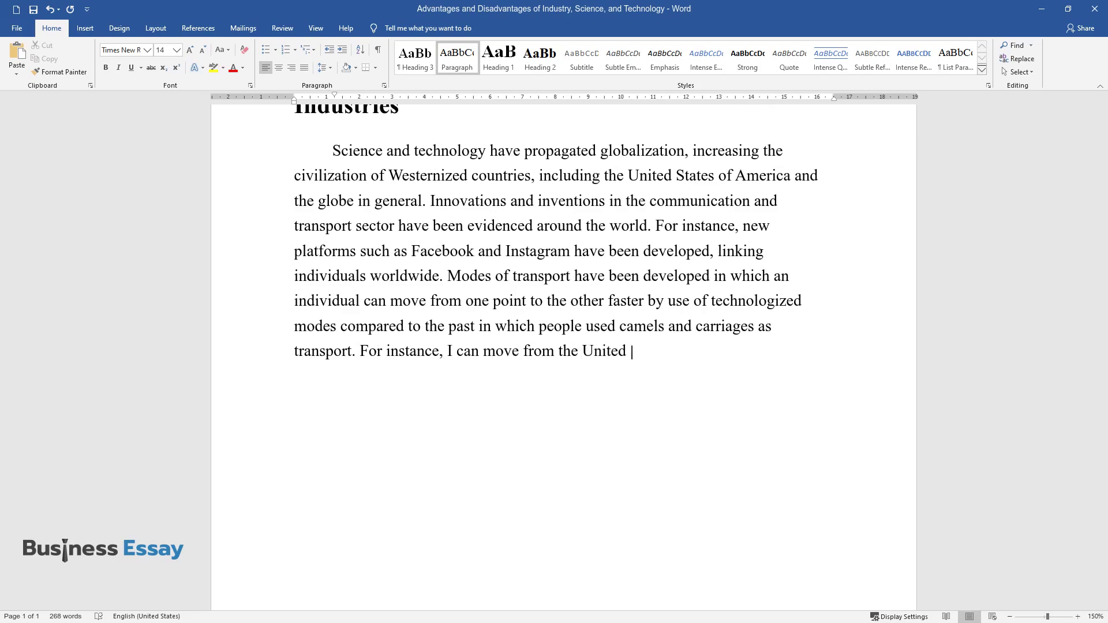
pyautogui.write('o Africa using a flight fo')
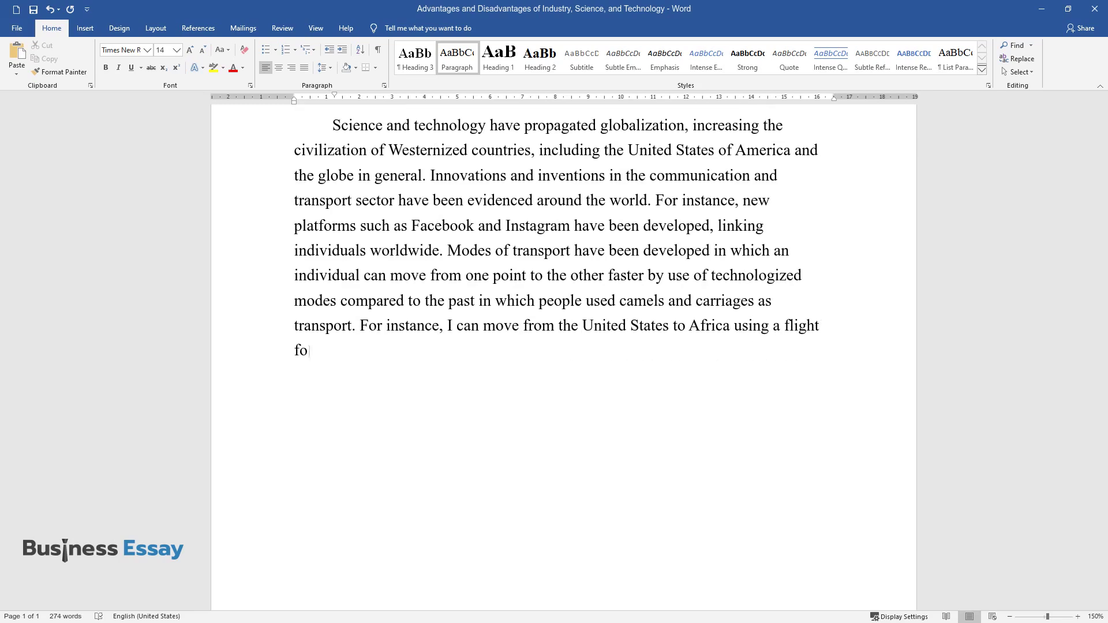
pyautogui.write('r a short time compared to the previ')
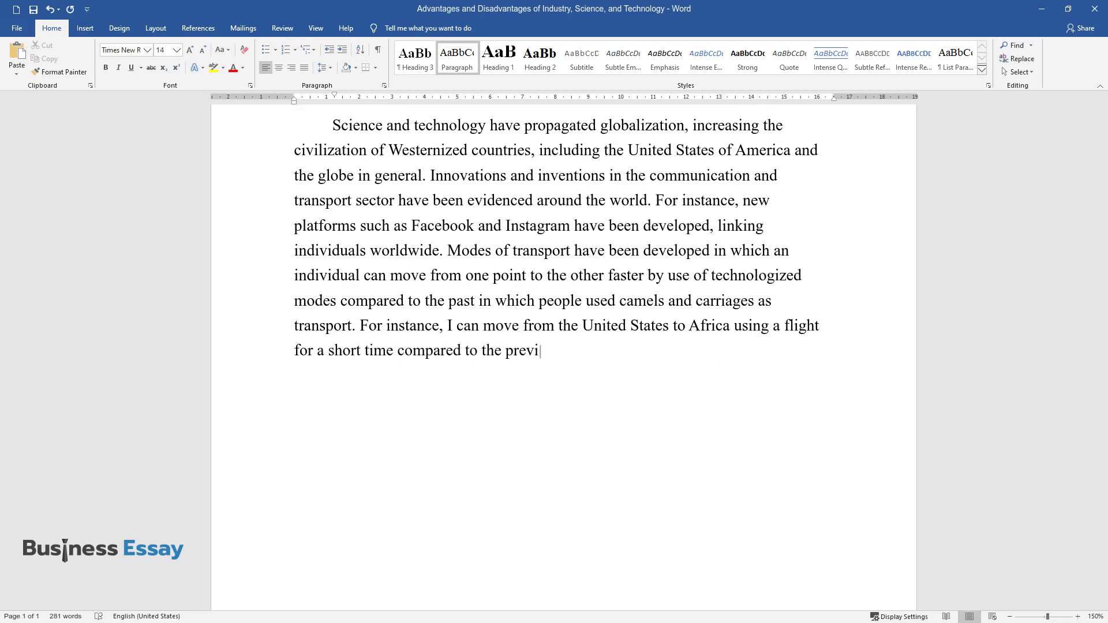
pyautogui.write('ous times.')
pyautogui.press('Return')
pyautogui.write('Co')
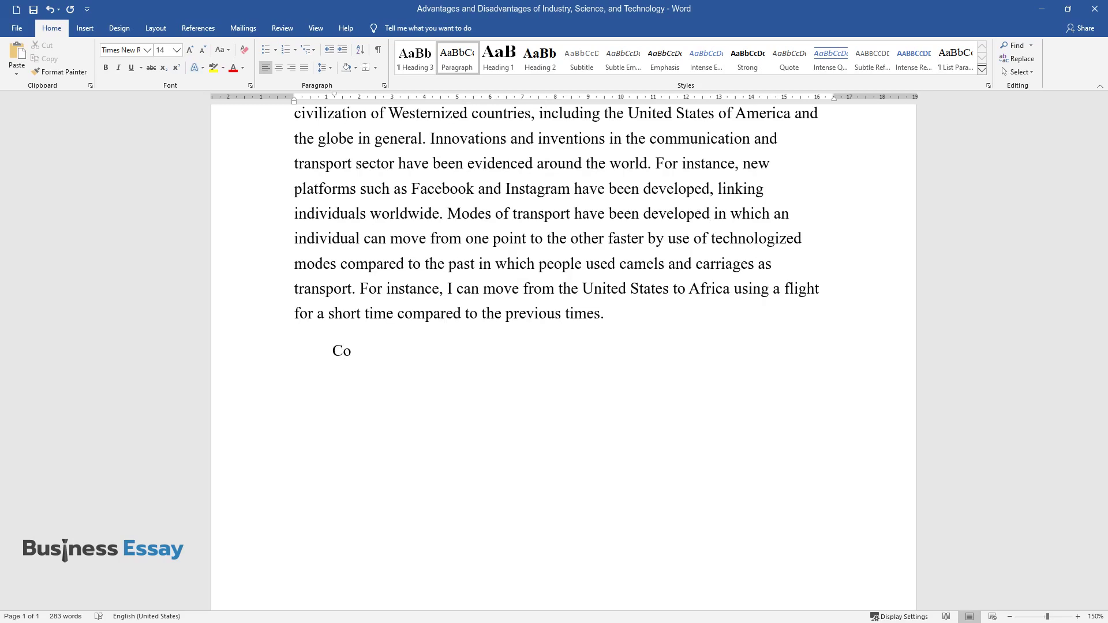
pyautogui.write('mparing the current means of tran')
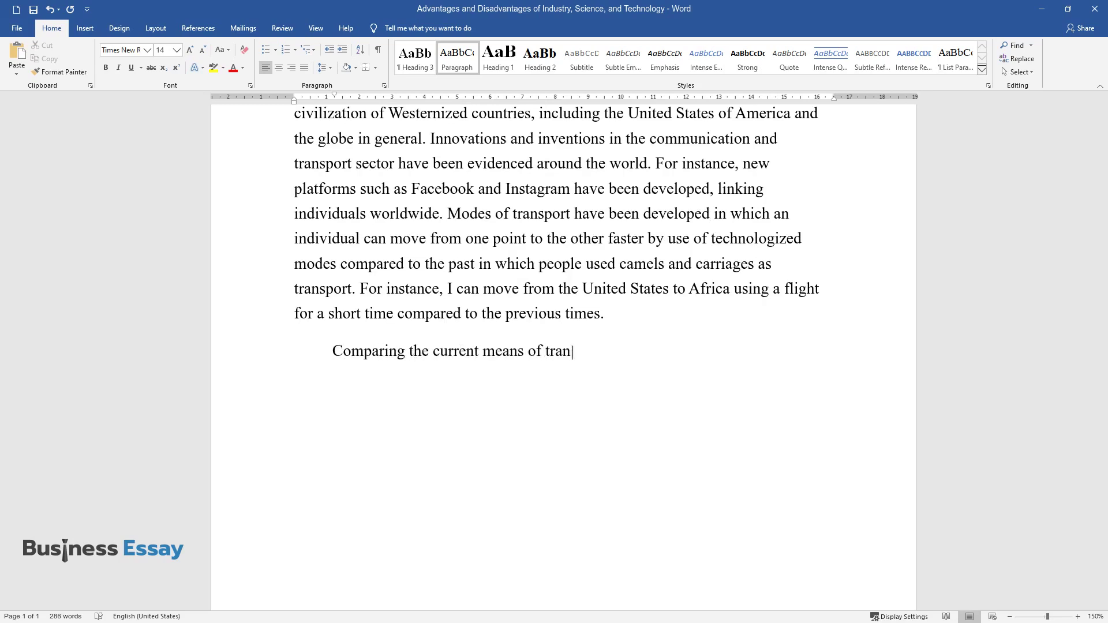
pyautogui.write('sport to the standard means, inclu')
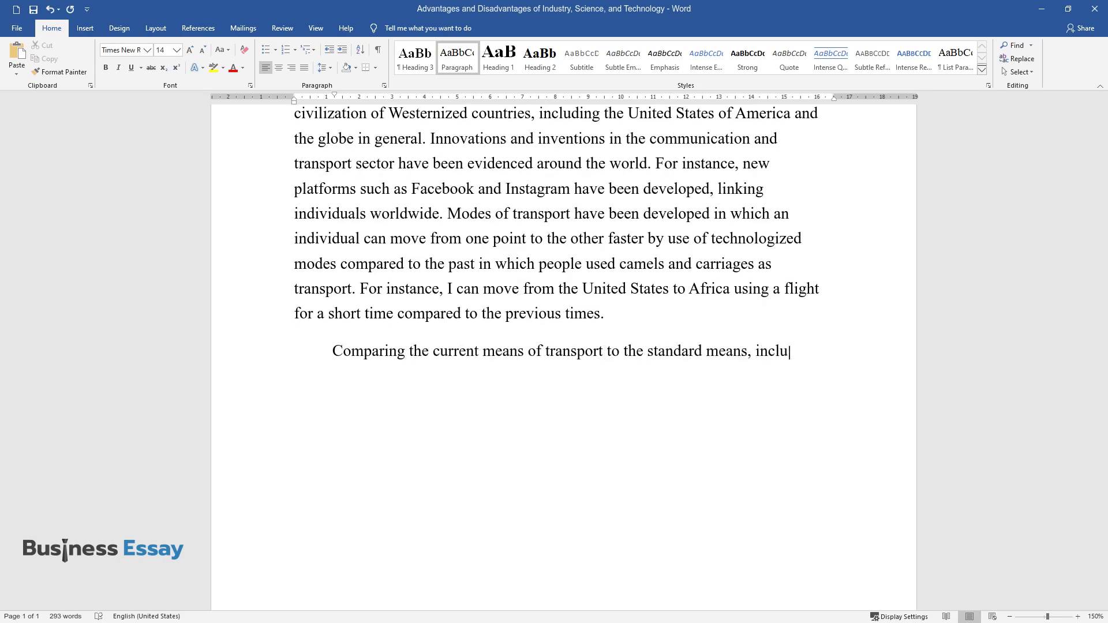
pyautogui.write('ding riding animals, walking long')
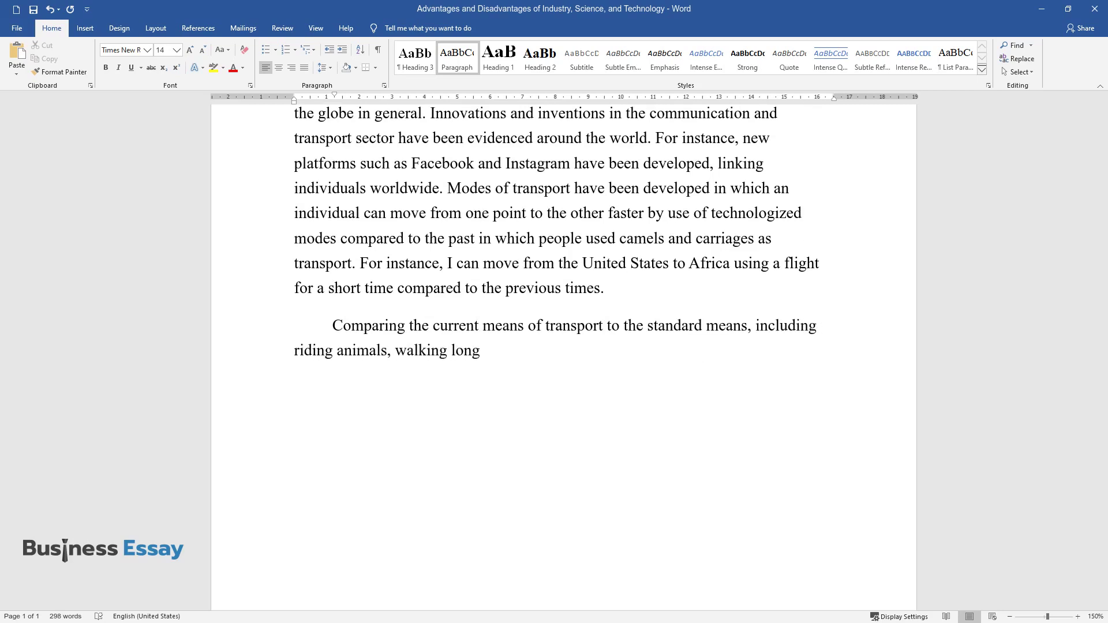
pyautogui.write(' distances, and crafting rafts ou')
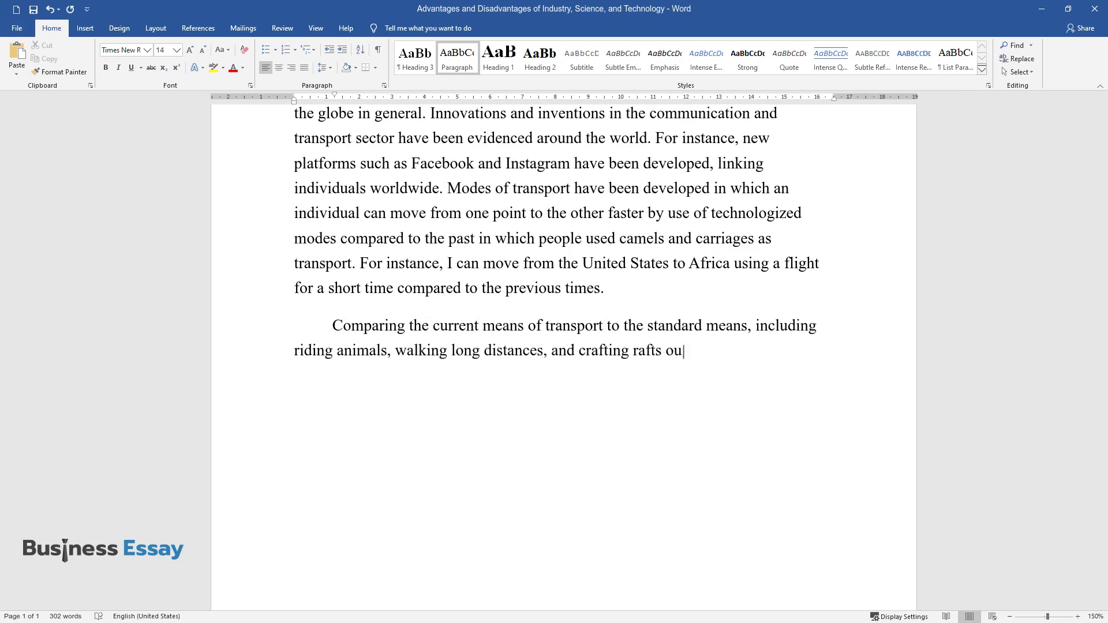
pyautogui.write('e through technol')
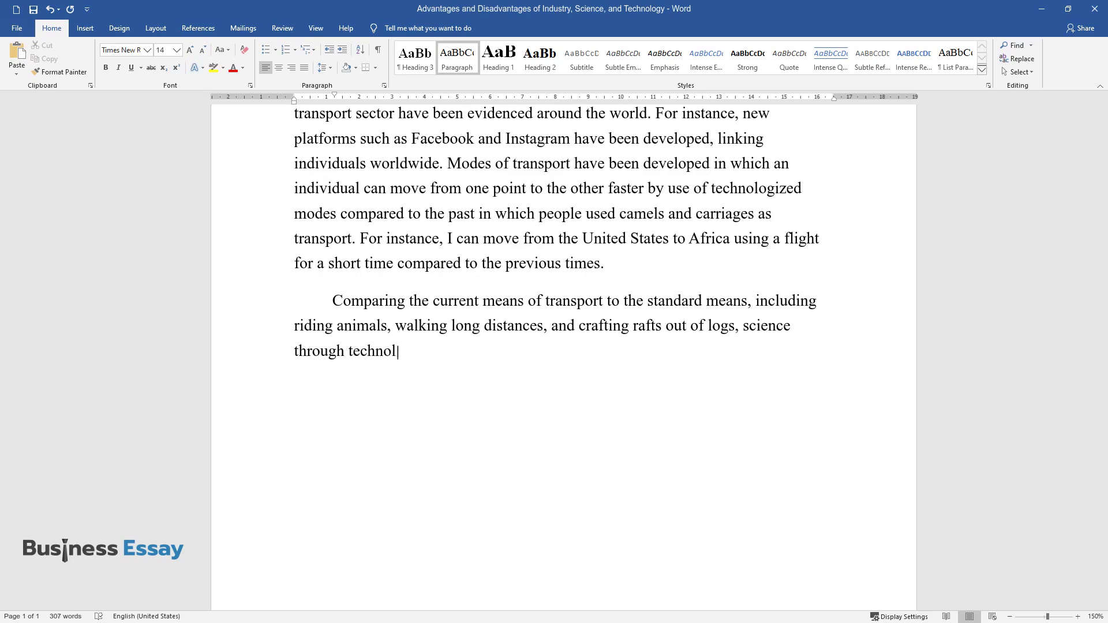
pyautogui.write('ogy has provided faster means suc')
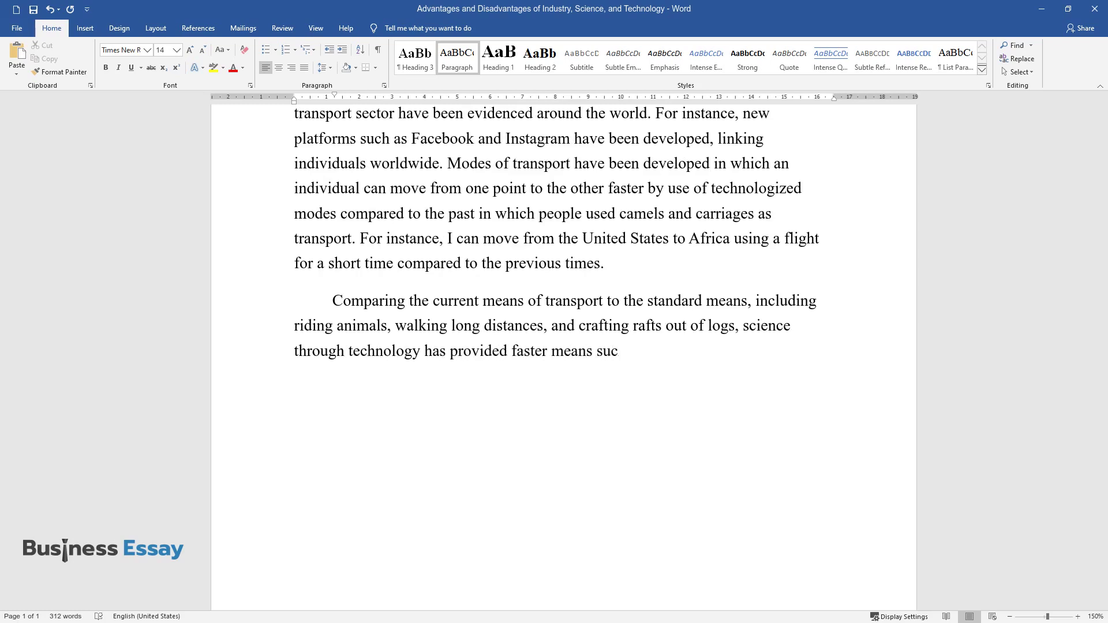
pyautogui.write('h such as automobiles and airplanes. B')
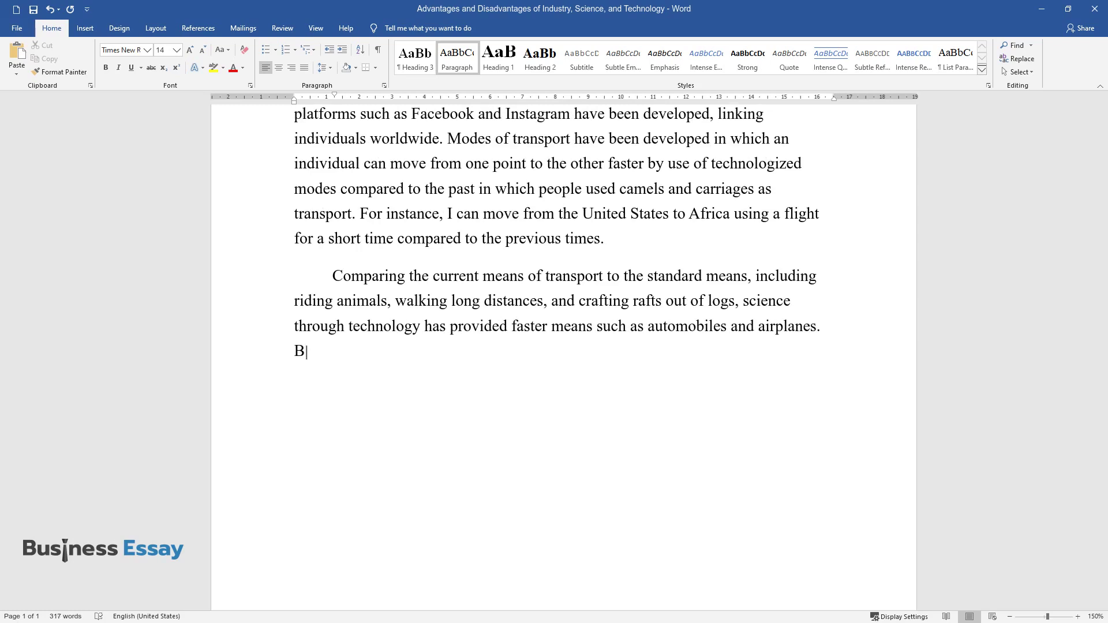
pyautogui.write('esides, ships and cars have been i')
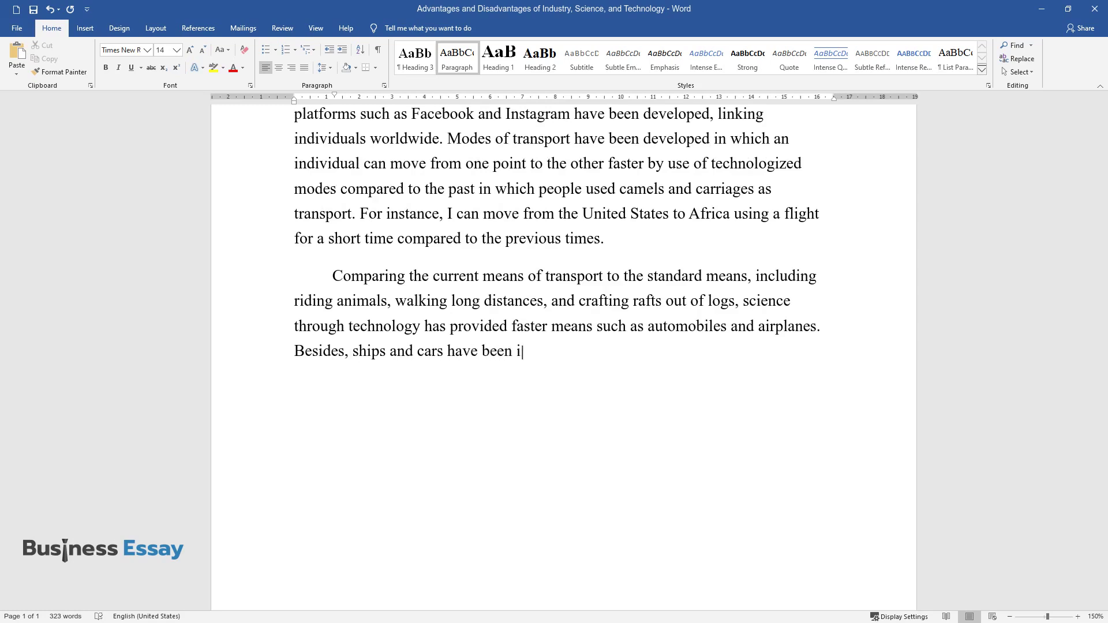
pyautogui.write('nvented by science through techno')
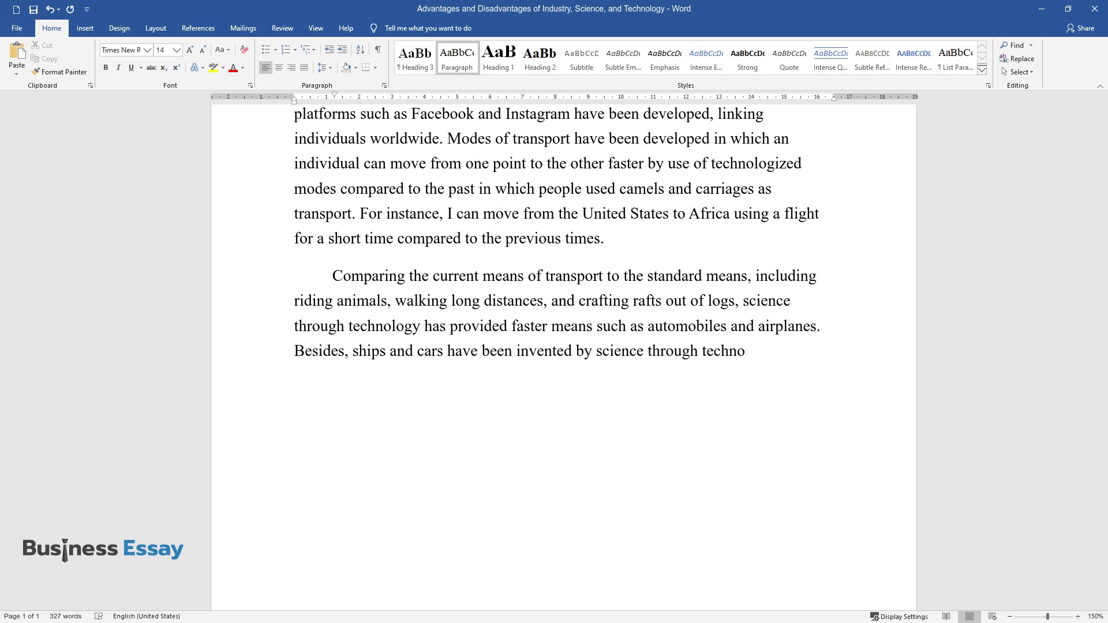
pyautogui.write('logy which is')
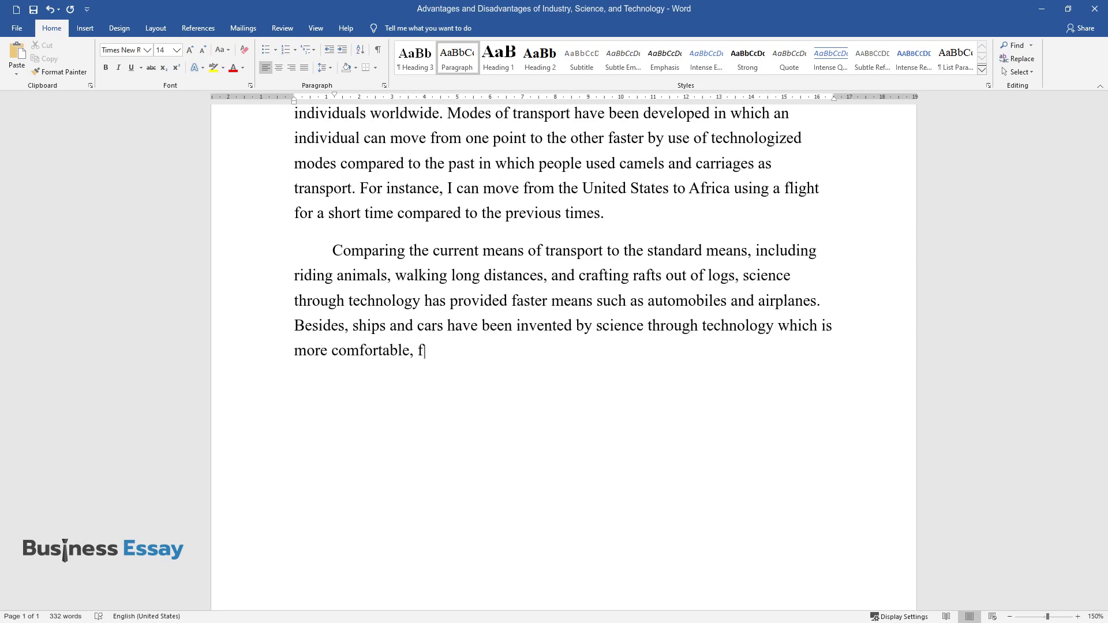
pyautogui.write(' more comfortast, and reliable. In contemporary')
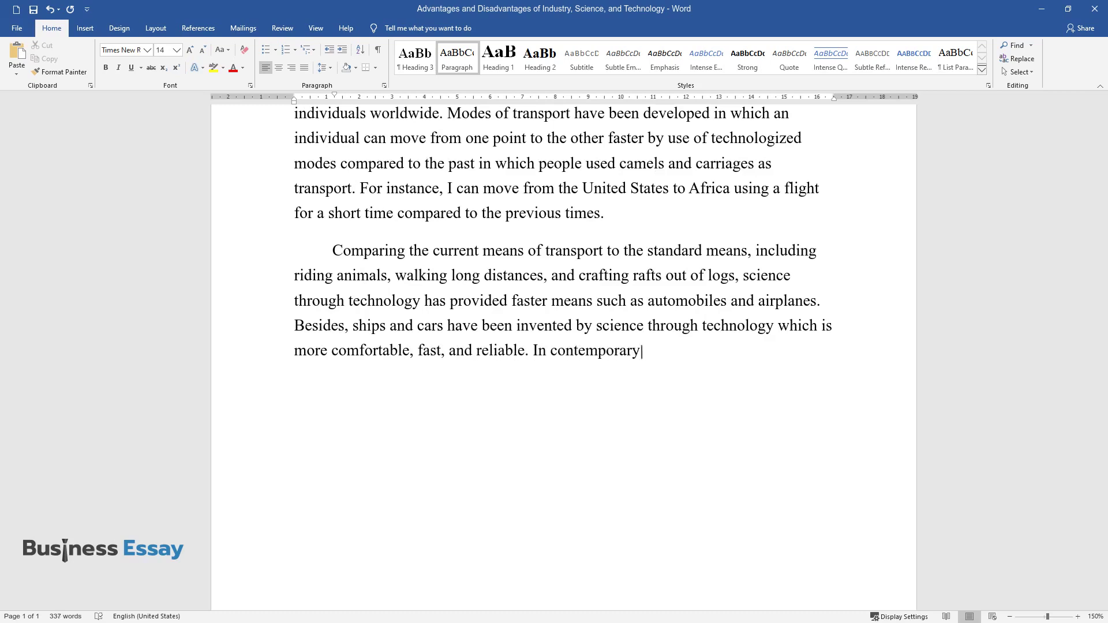
pyautogui.write('has fused with ')
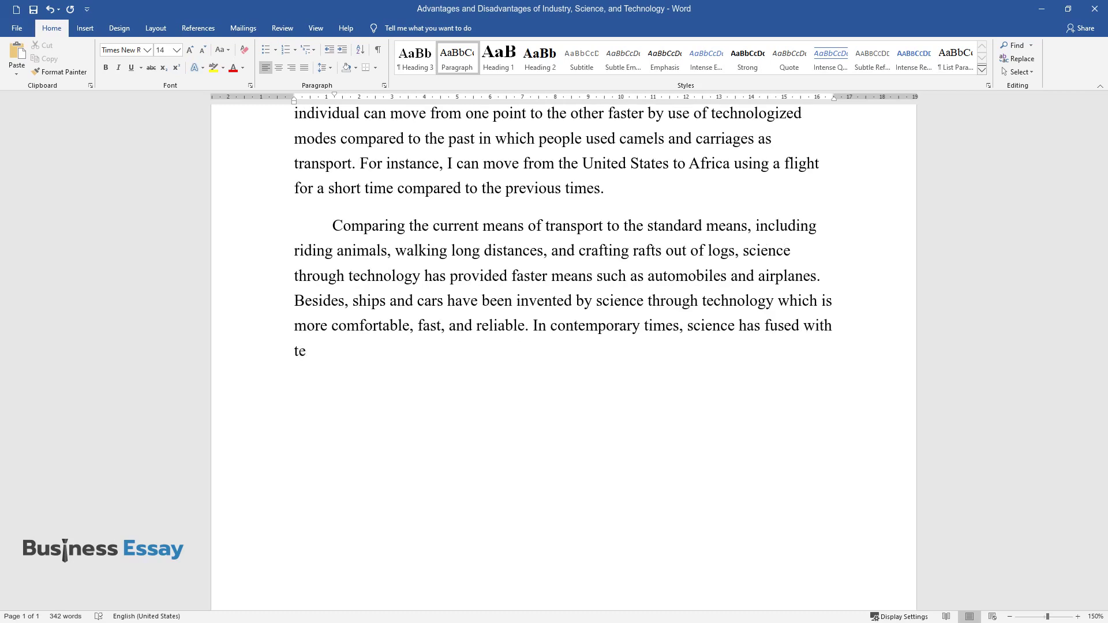
pyautogui.write('technology to help construct new st')
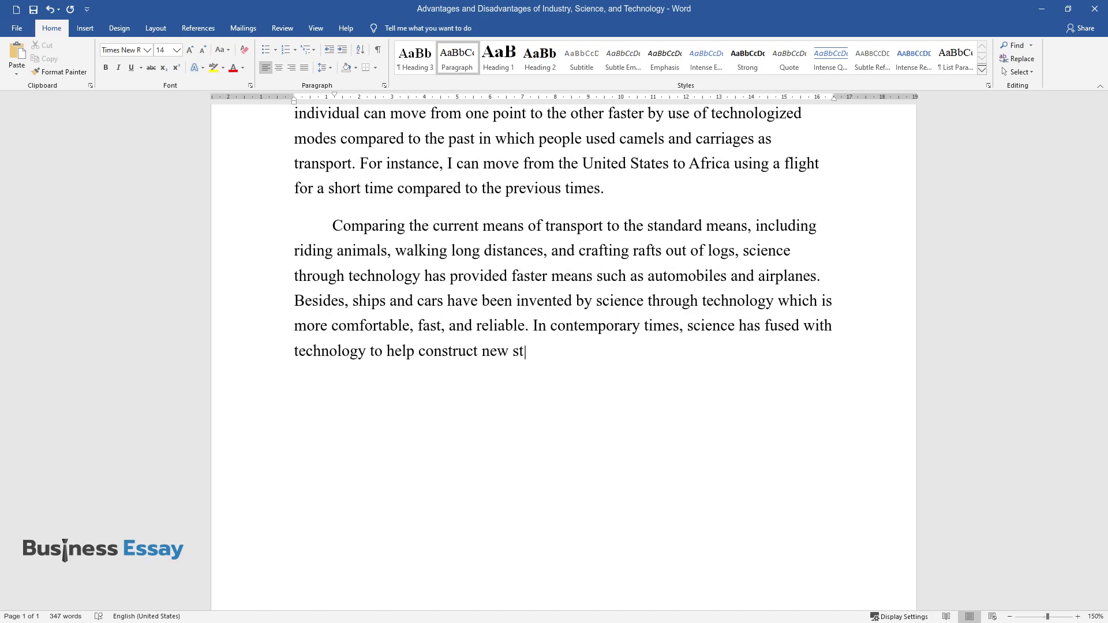
pyautogui.write('s leading to the')
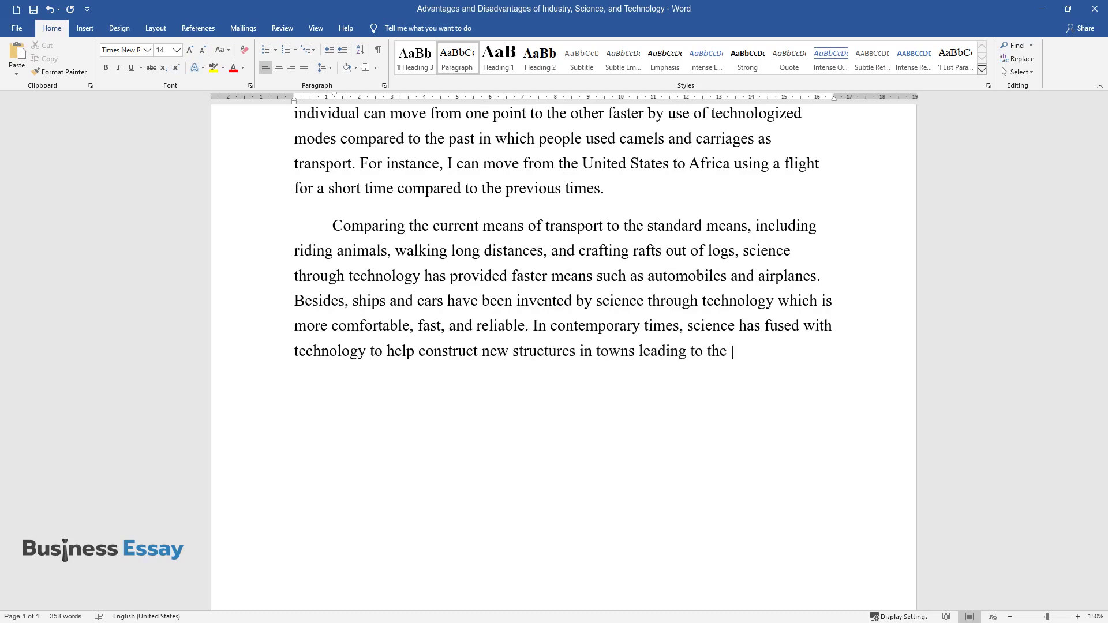
pyautogui.write('growth of towns and cities. For i')
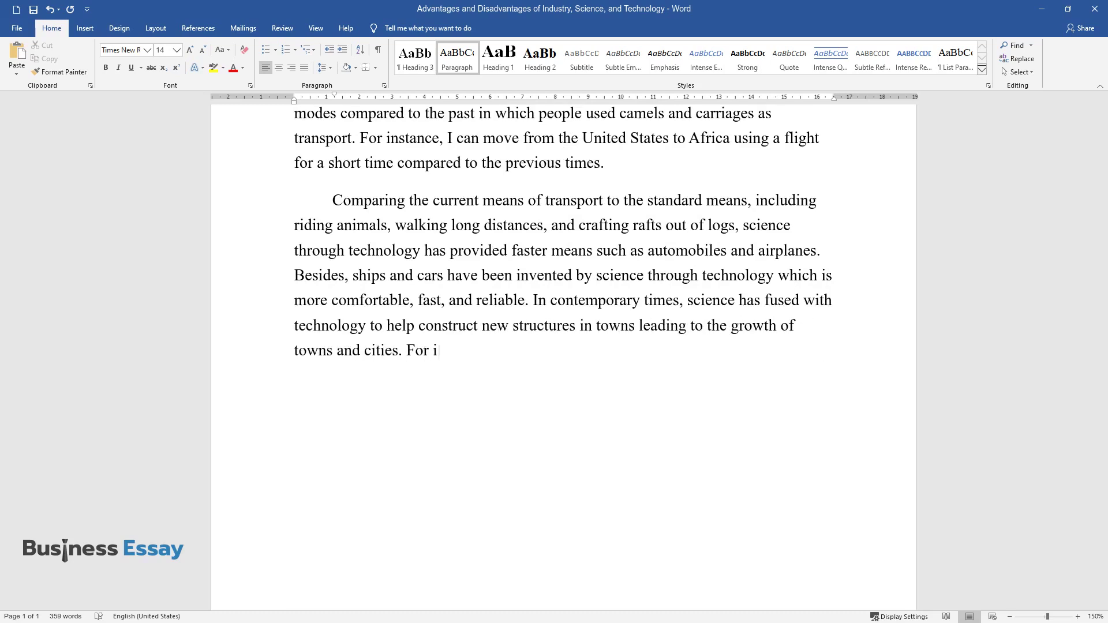
pyautogui.write('nstance, New York City has fashion')
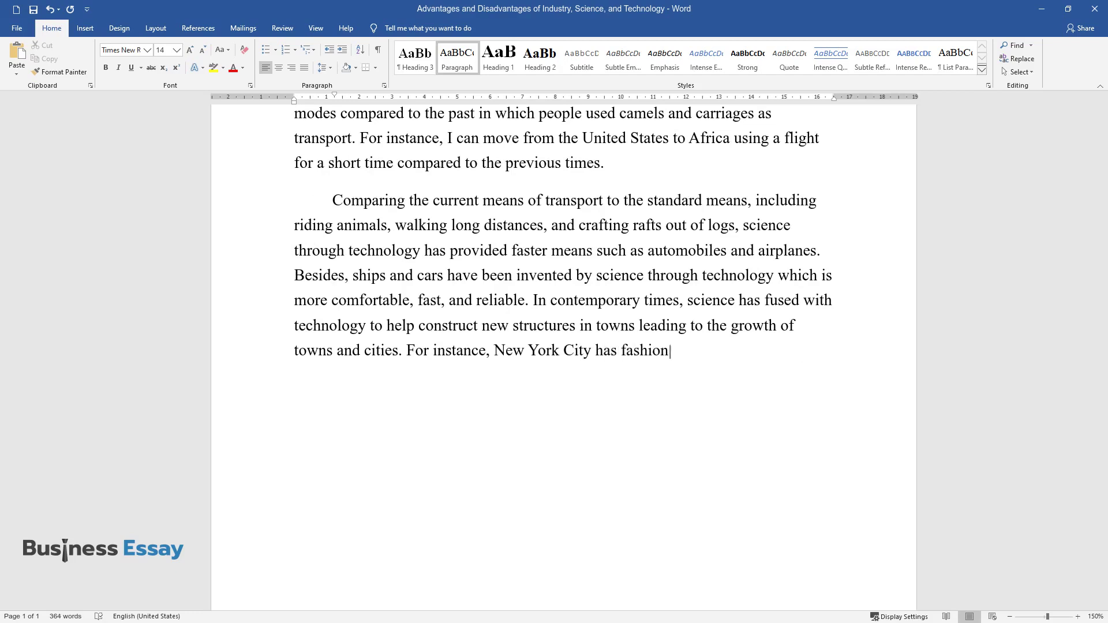
pyautogui.write('ed structures that make it a great')
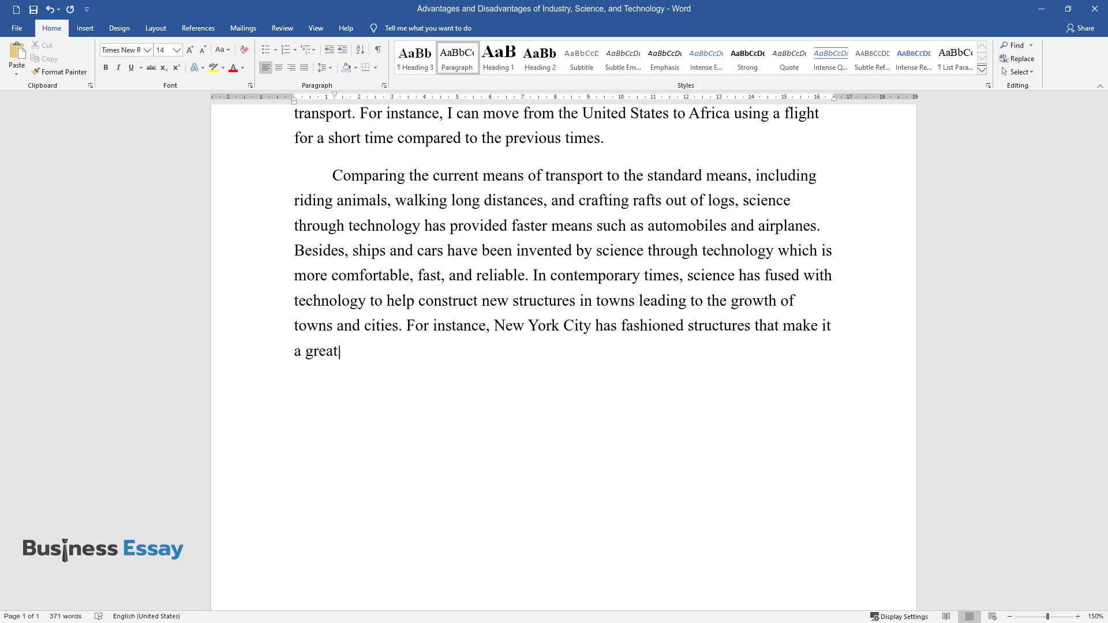
pyautogui.write(' In the pa')
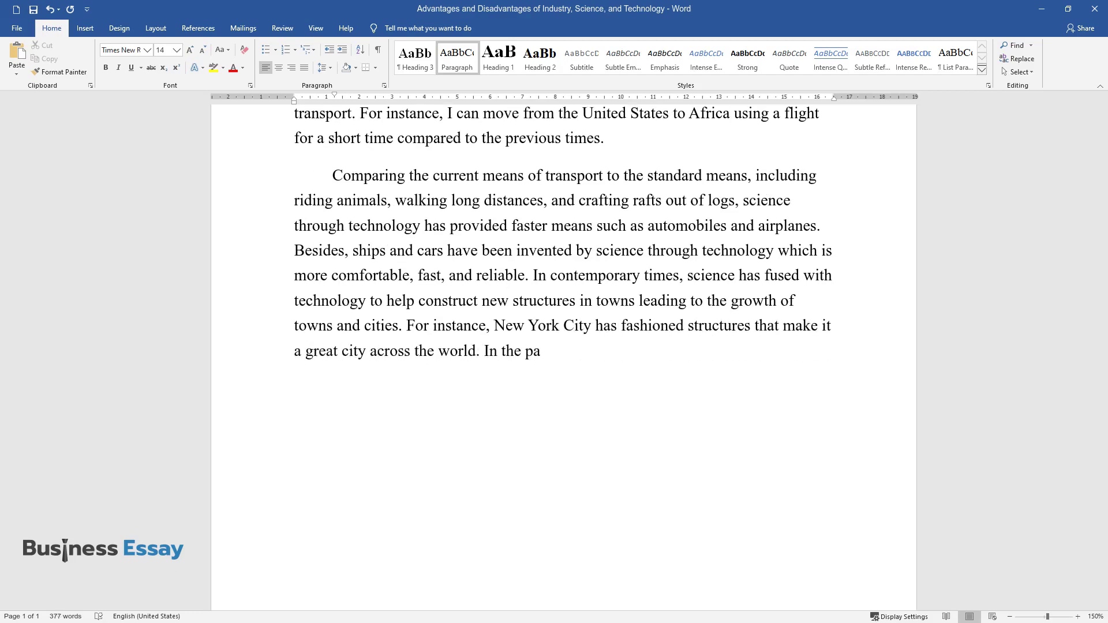
pyautogui.write('st where the Roman Empire grew du')
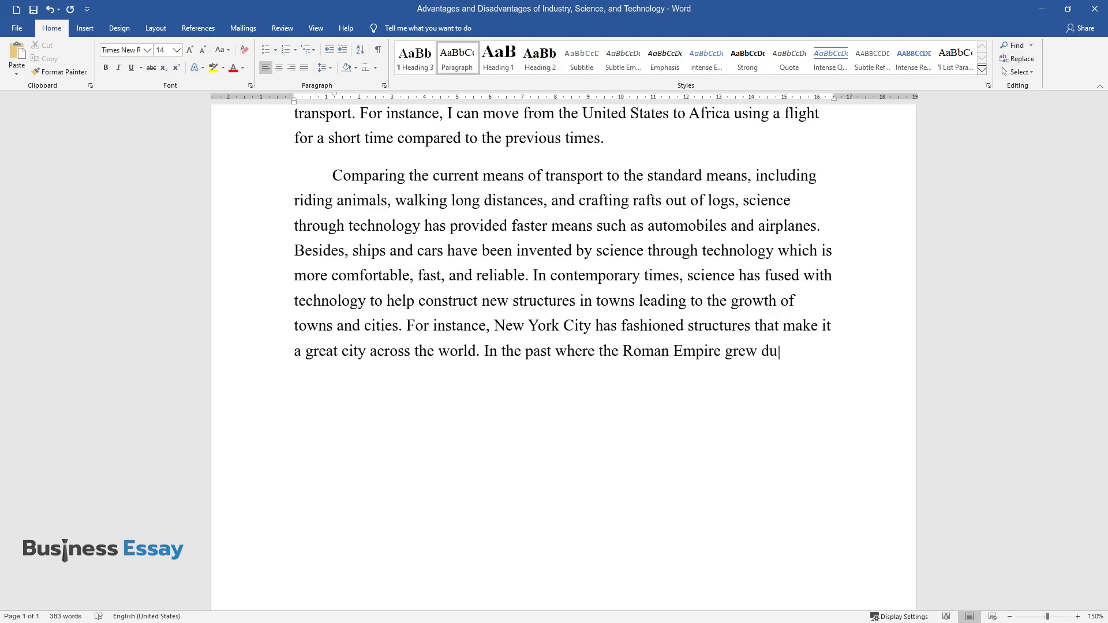
pyautogui.write(' founding of theItalian C')
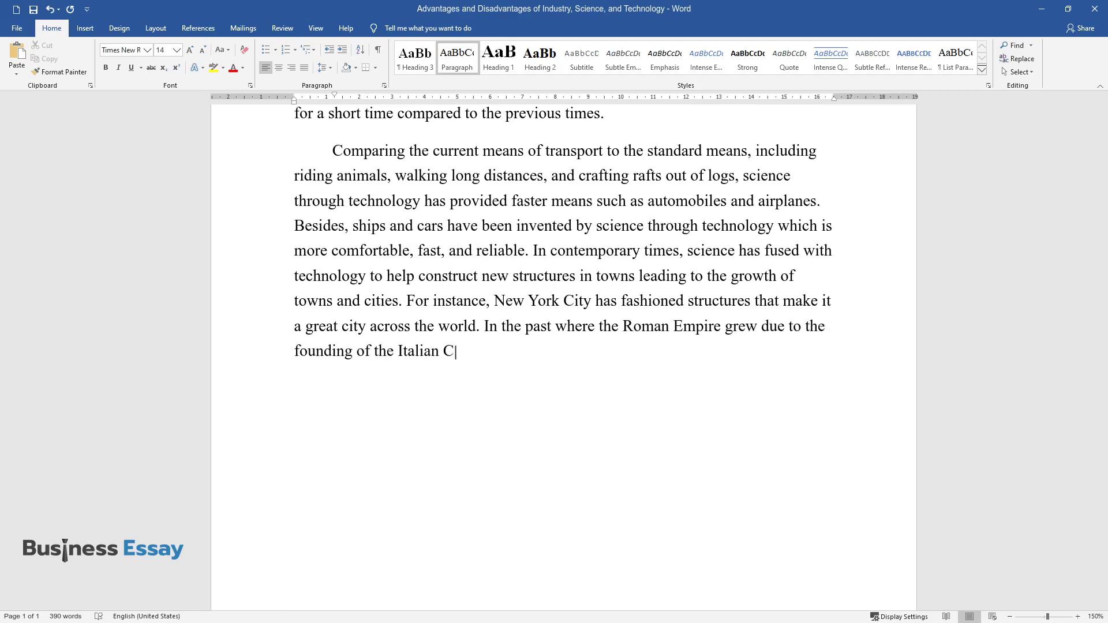
pyautogui.write('ome.')
pyautogui.write('Addi')
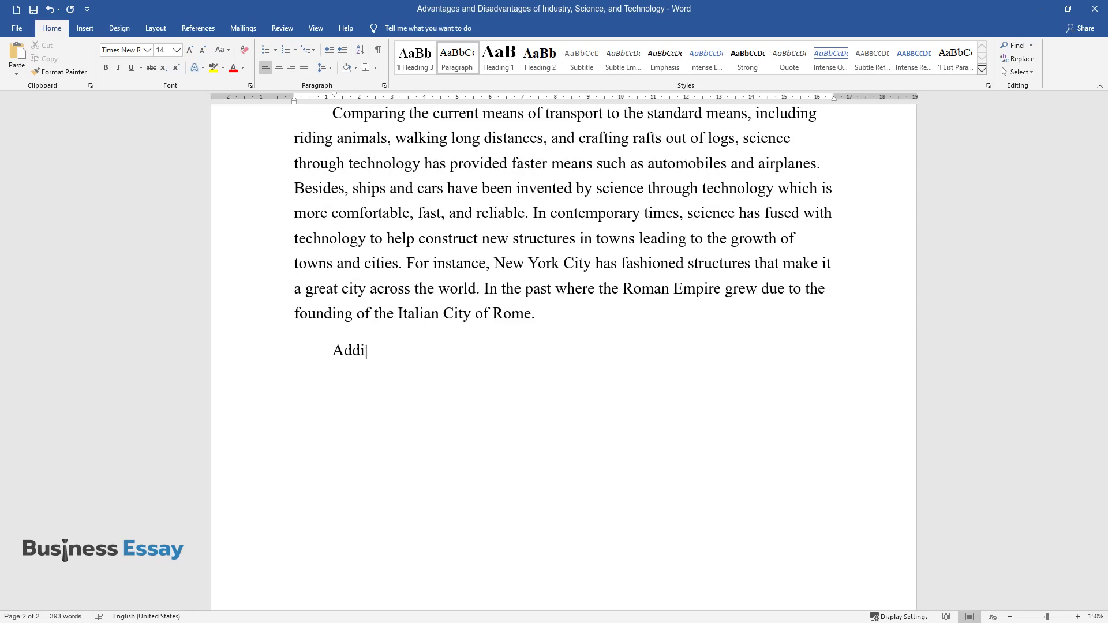
pyautogui.write('tionally, science has intertwined')
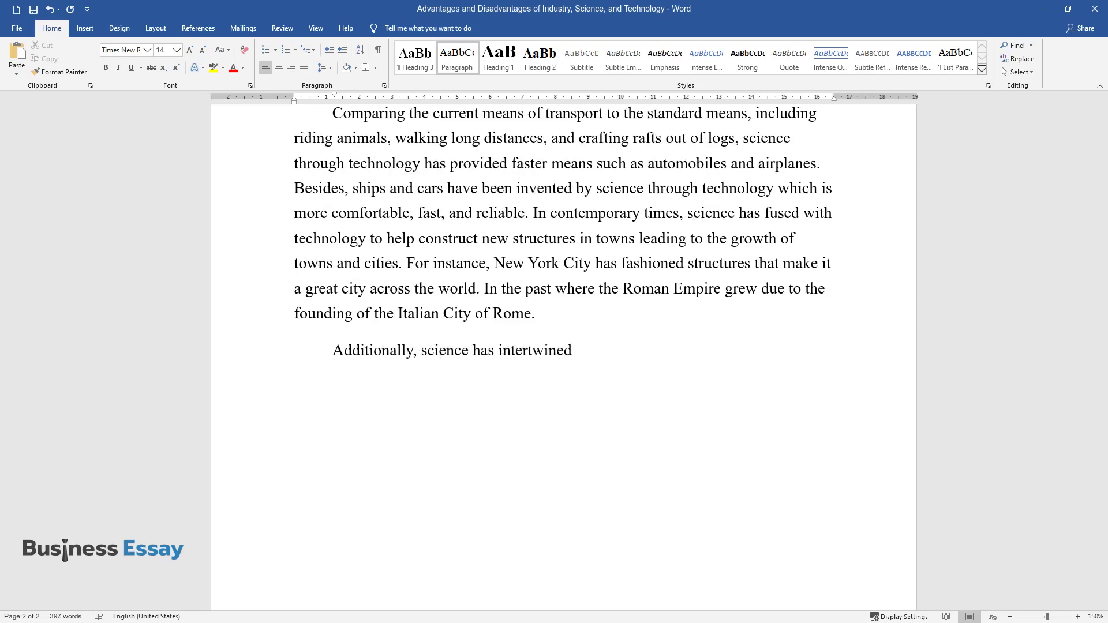
pyautogui.write(' with technology to helpmanufactu')
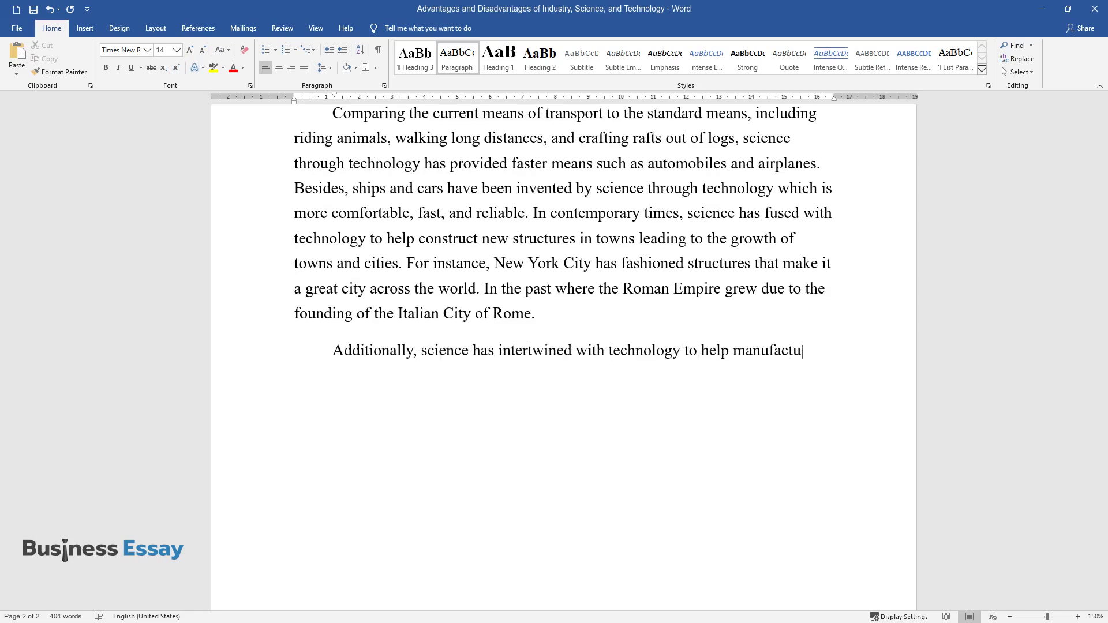
pyautogui.write('re new weapons in industr')
pyautogui.write('ies used')
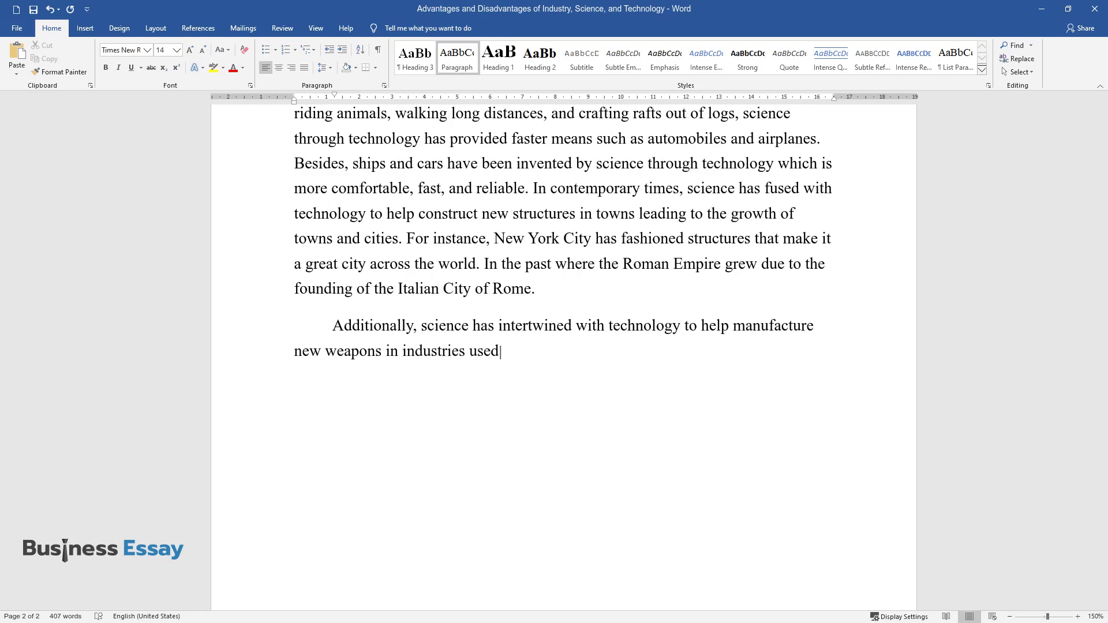
pyautogui.write('to fight against ')
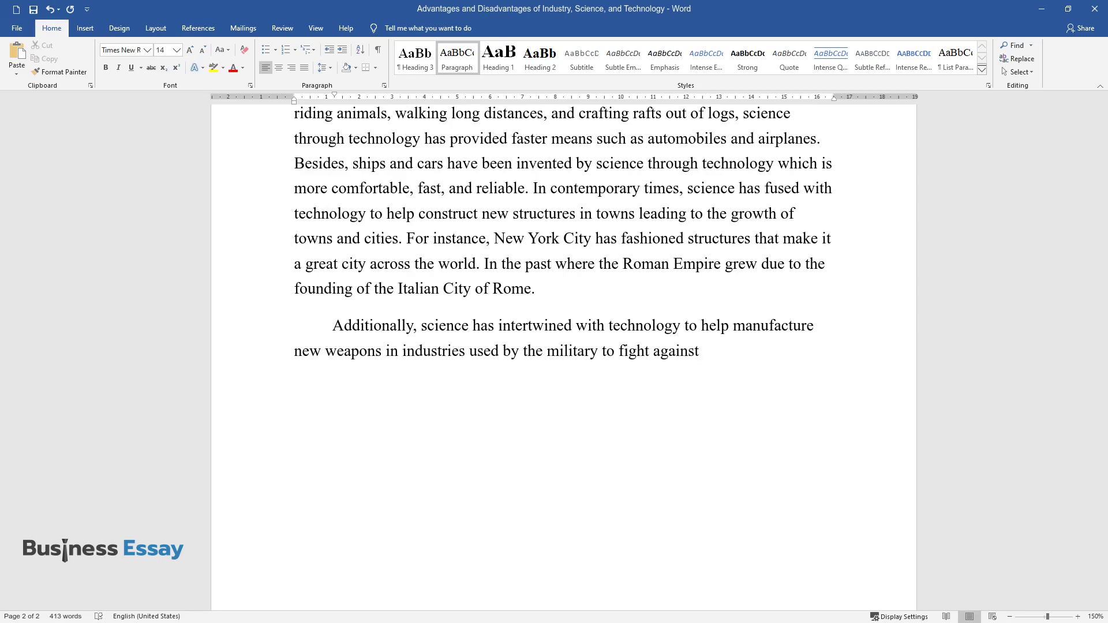
pyautogui.write('terrorist')
pyautogui.write('knowledge of weap')
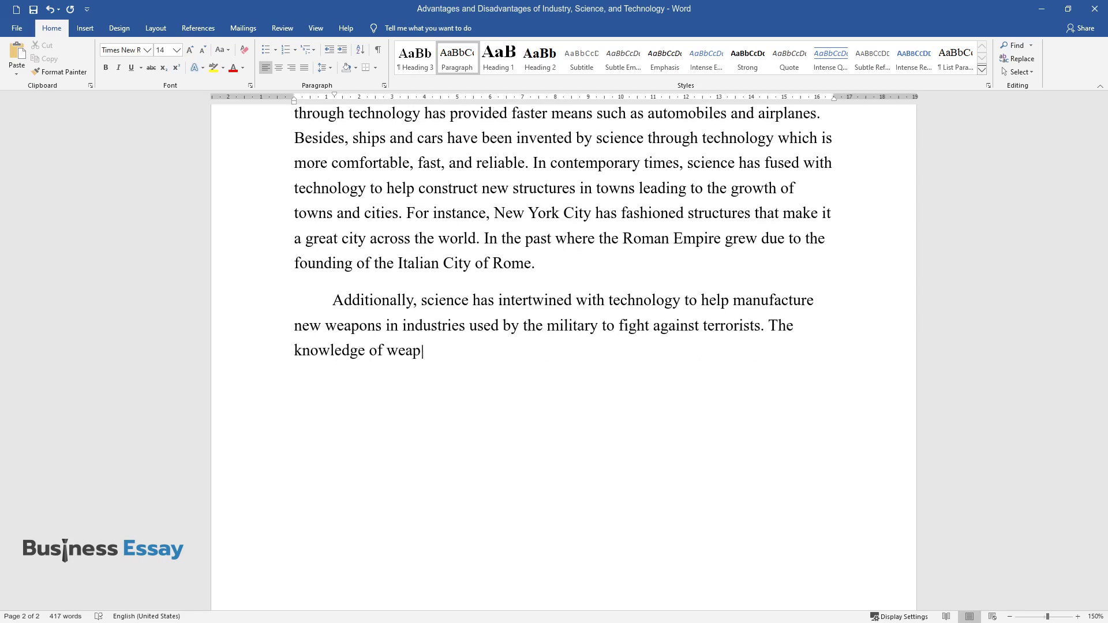
pyautogui.write('on manufacture combines science a')
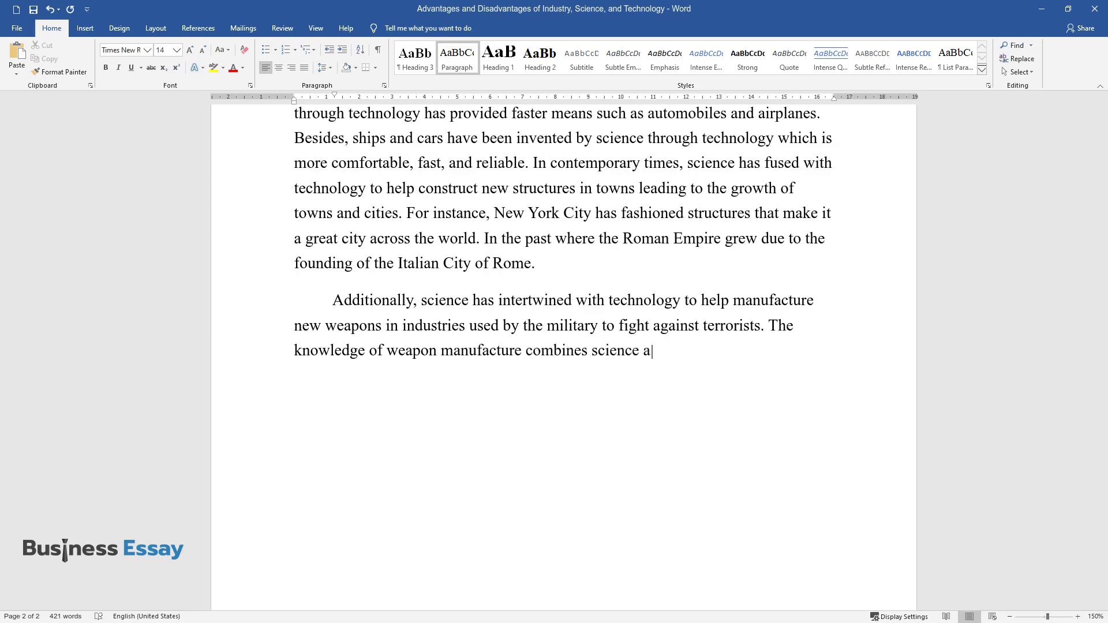
pyautogui.write('nd technological skills. For insta')
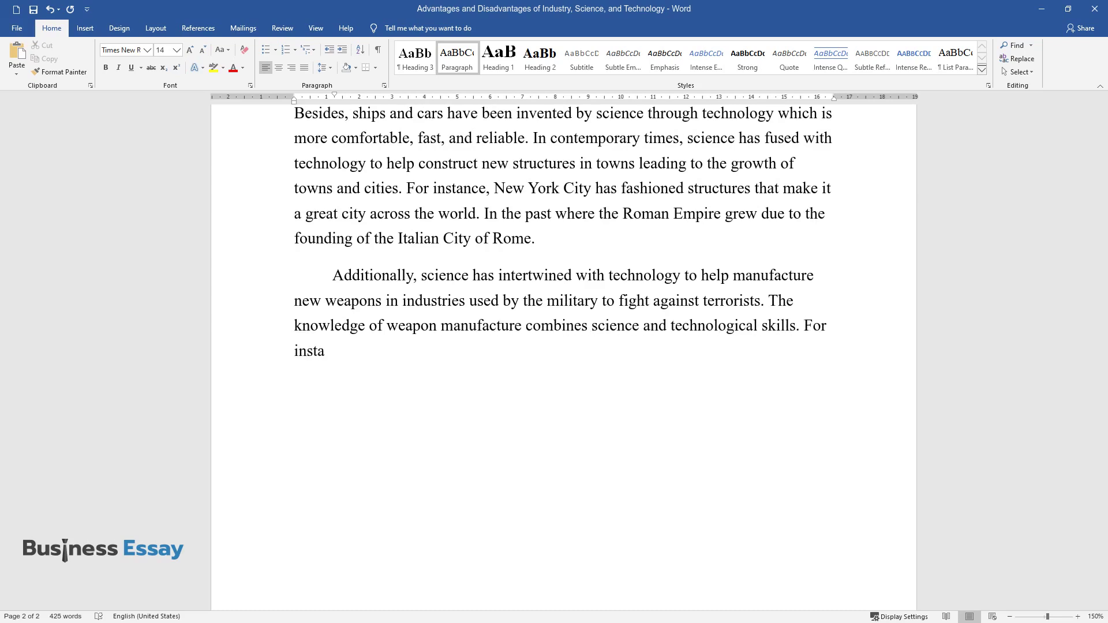
pyautogui.write('a fight between the US an')
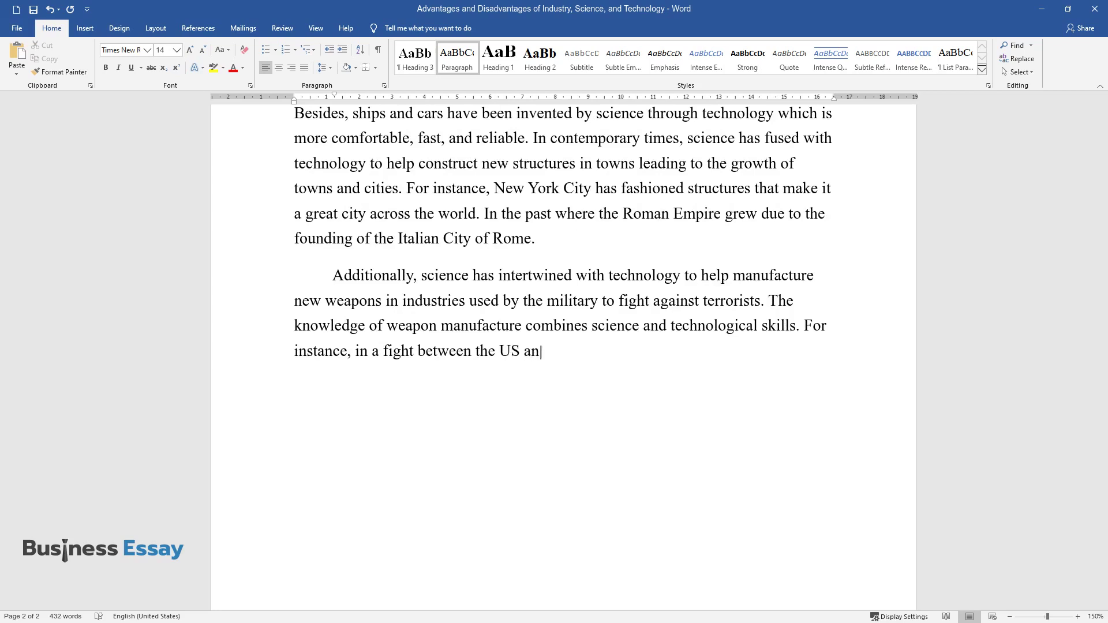
pyautogui.write('d the Soviet Union, the Soviet Un')
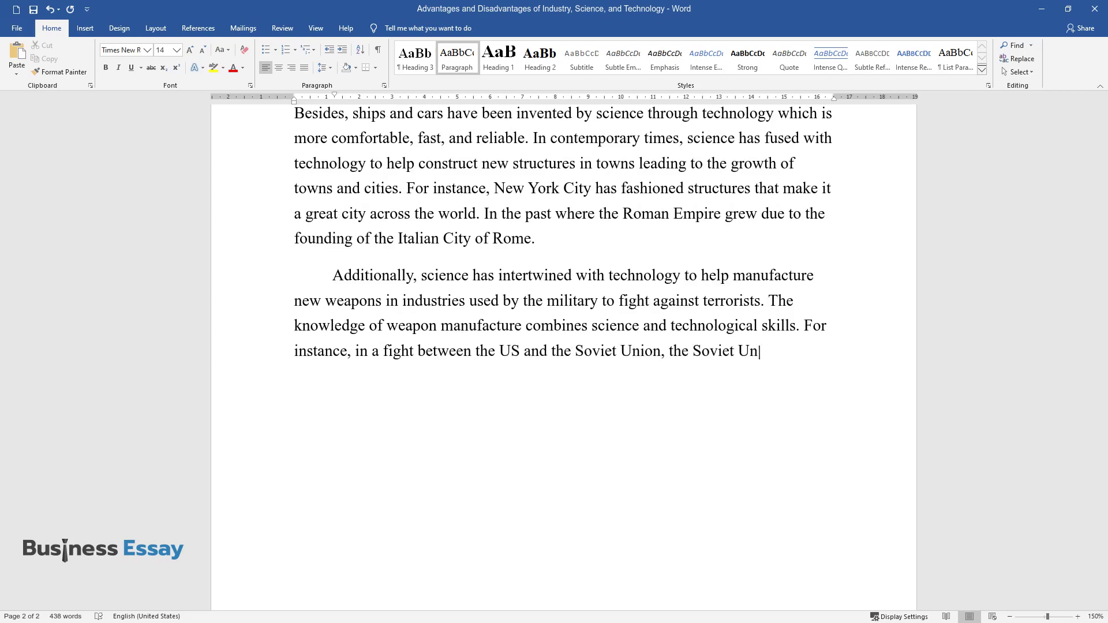
pyautogui.write('sophisticated weapons to')
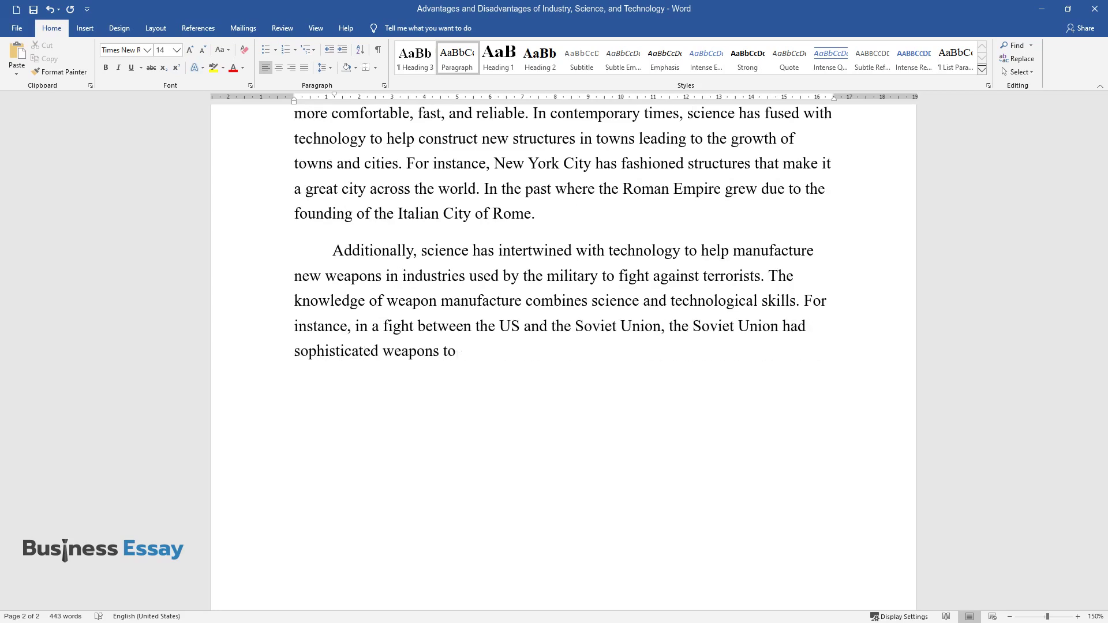
pyautogui.write('war. Contemporarily, the U')
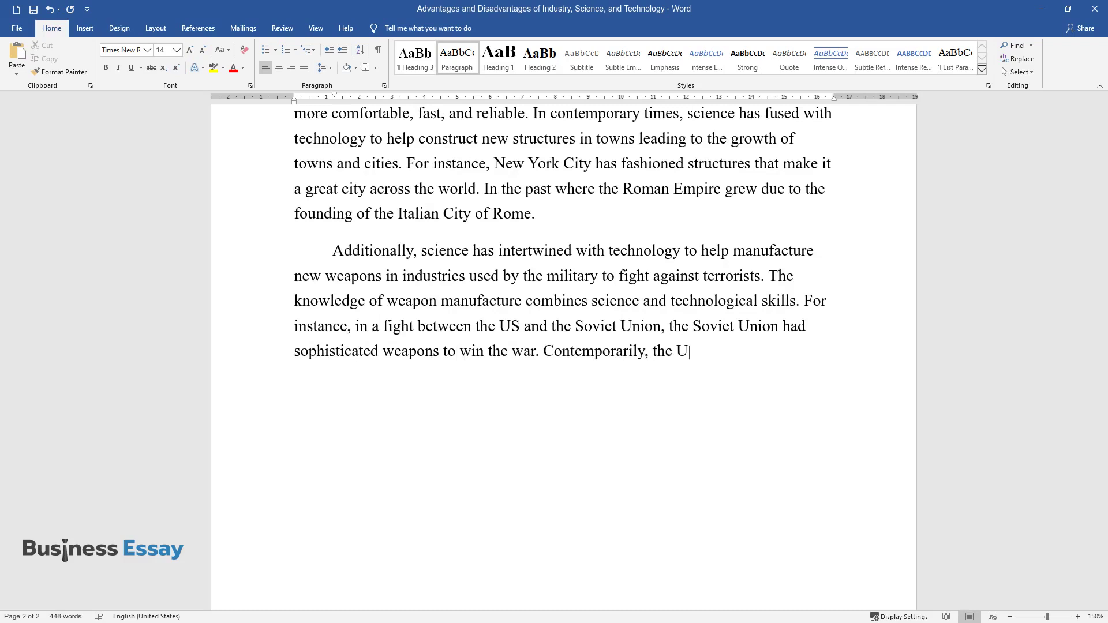
pyautogui.write('nited States has won')
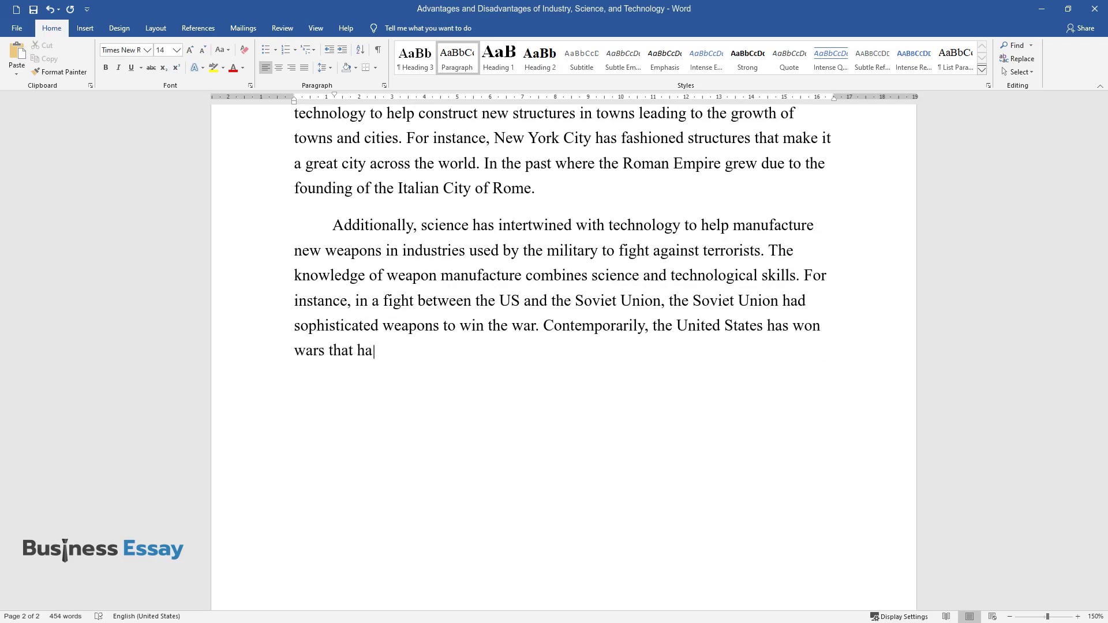
pyautogui.write(' wars that have enabled them to become a superp')
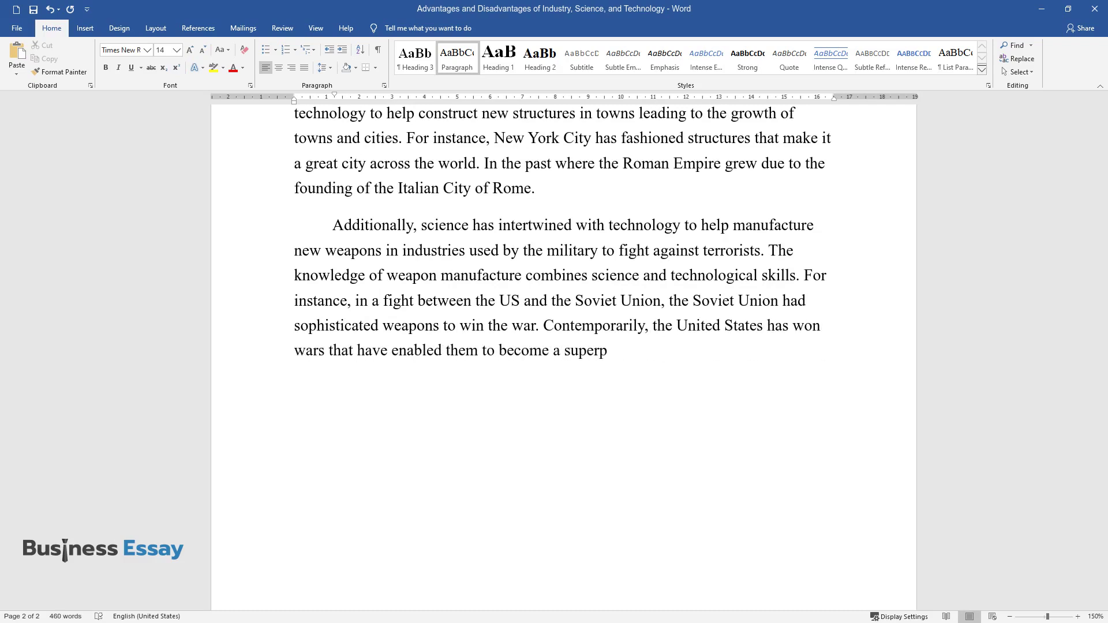
pyautogui.write('globe. It has sci')
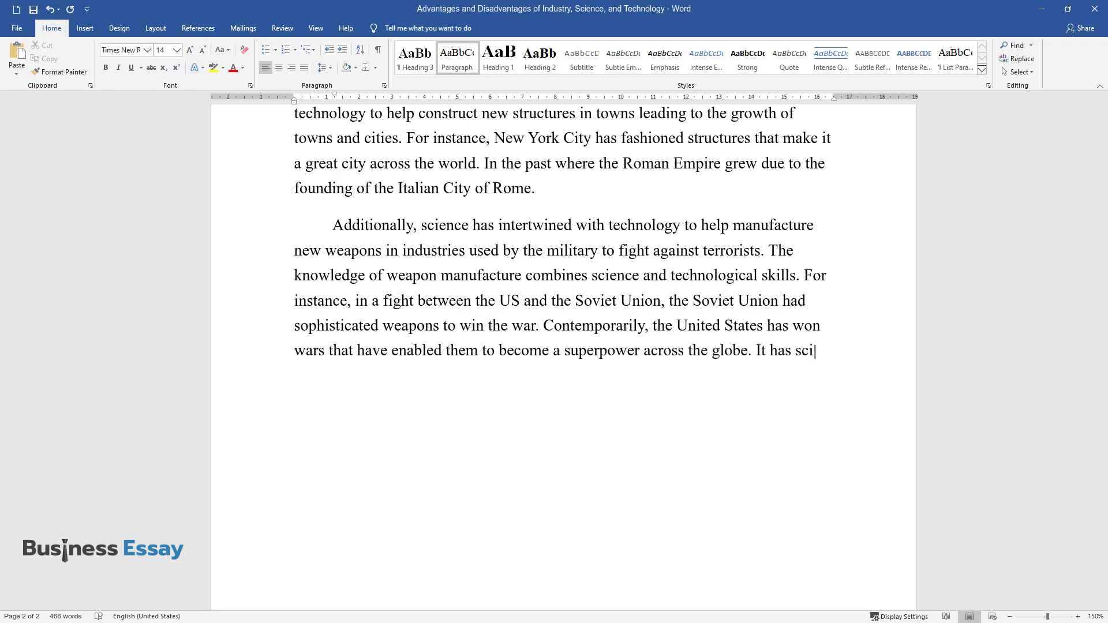
pyautogui.write('entists who are well-equipped wit')
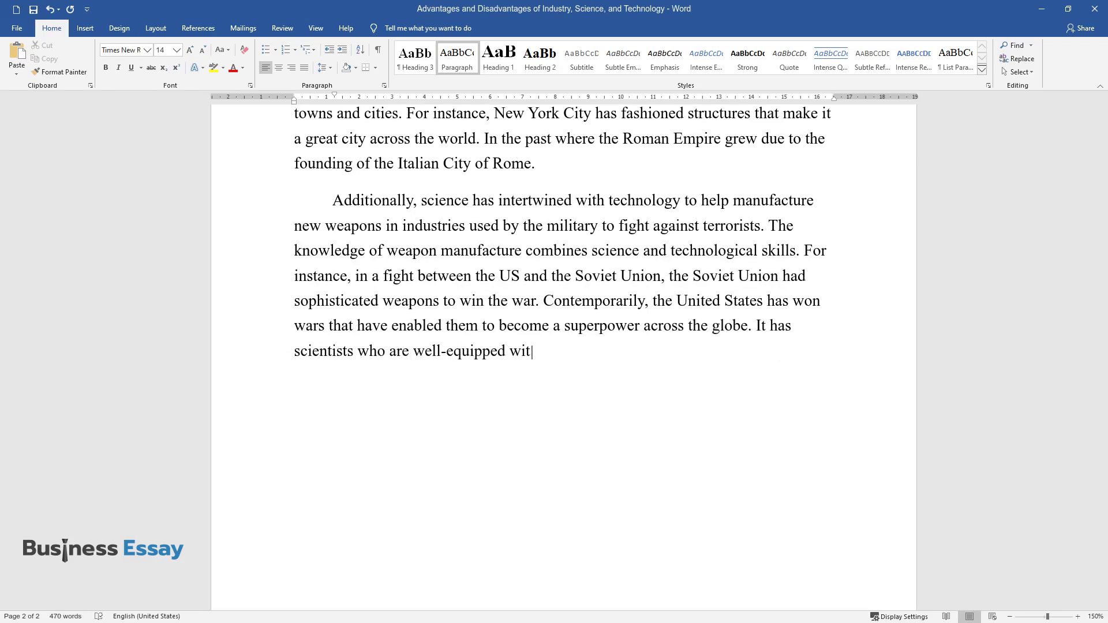
pyautogui.write('h the required technology to manuf')
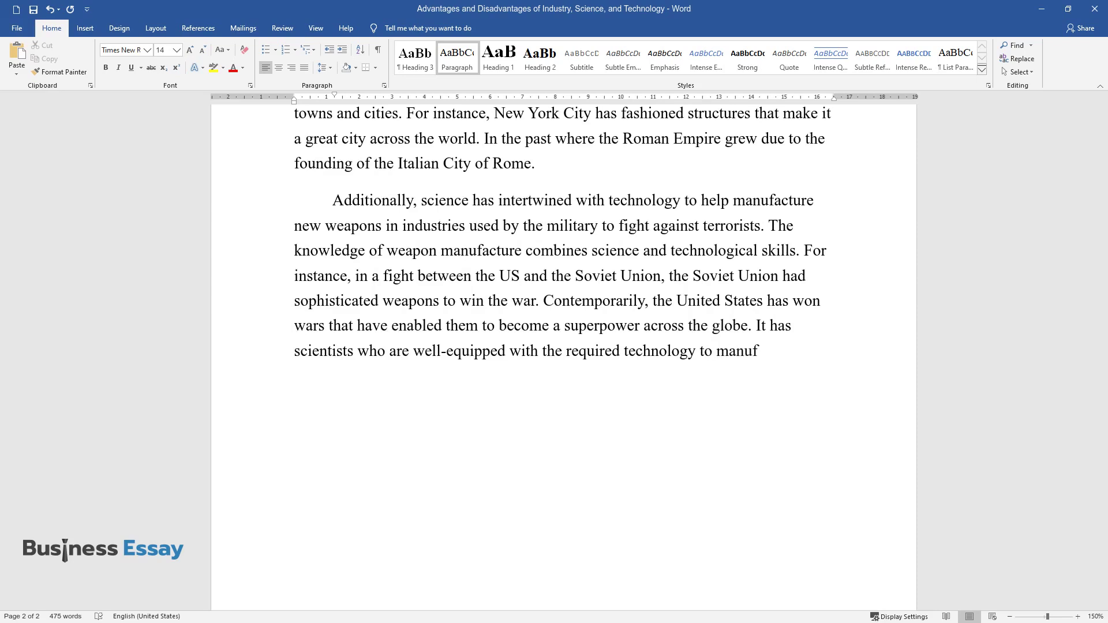
pyautogui.write('acture the weapons.')
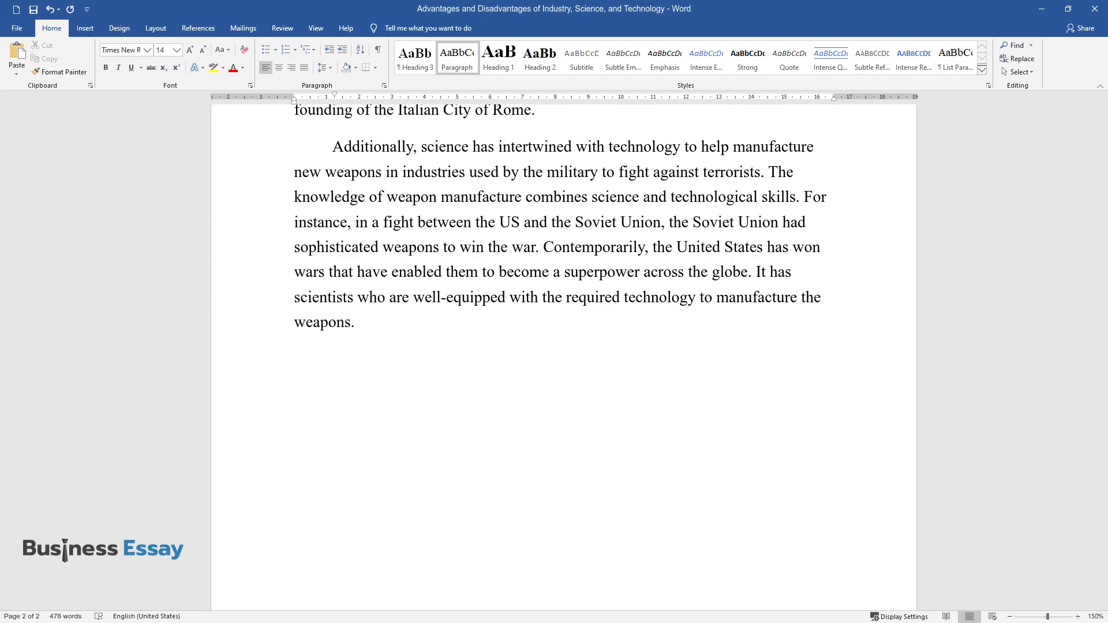
pyautogui.write('As a result, industries ')
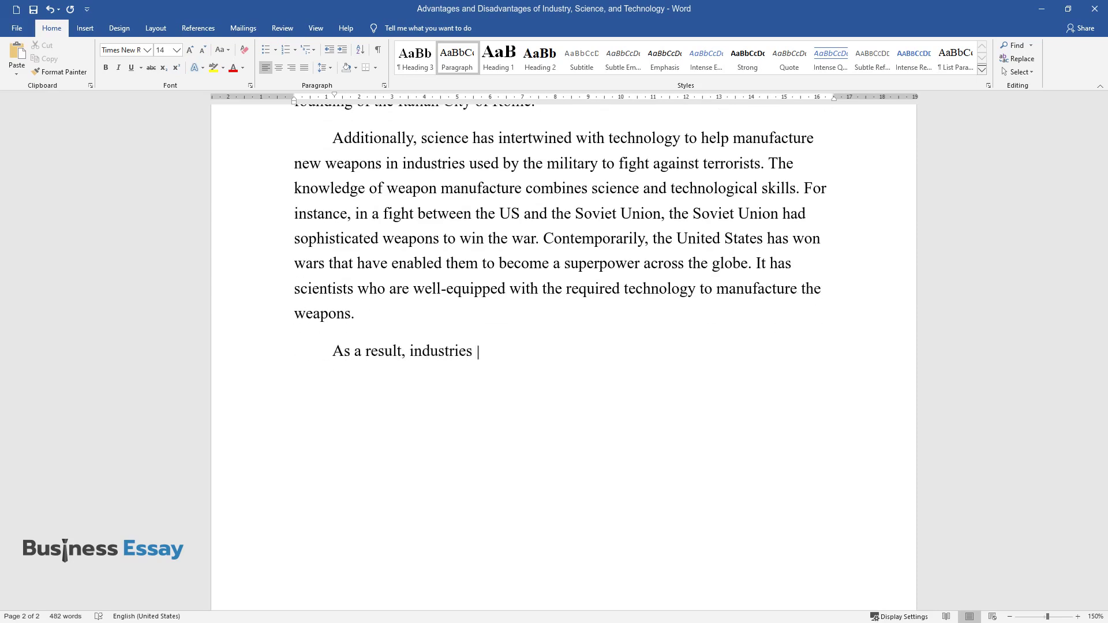
pyautogui.write('have provided job opportunities')
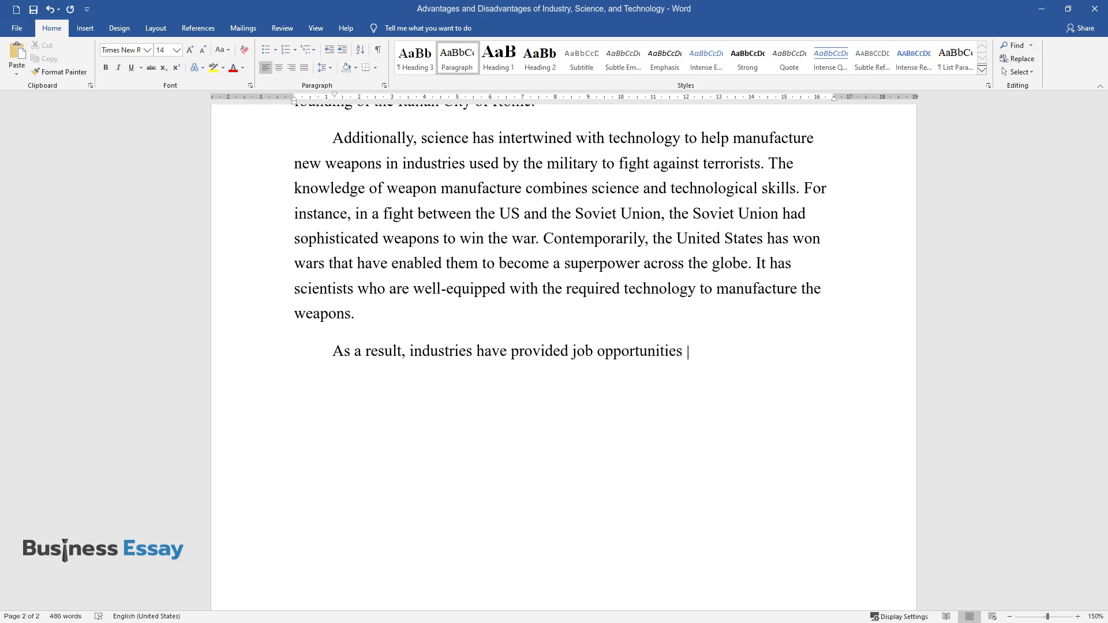
pyautogui.write('to individuals across')
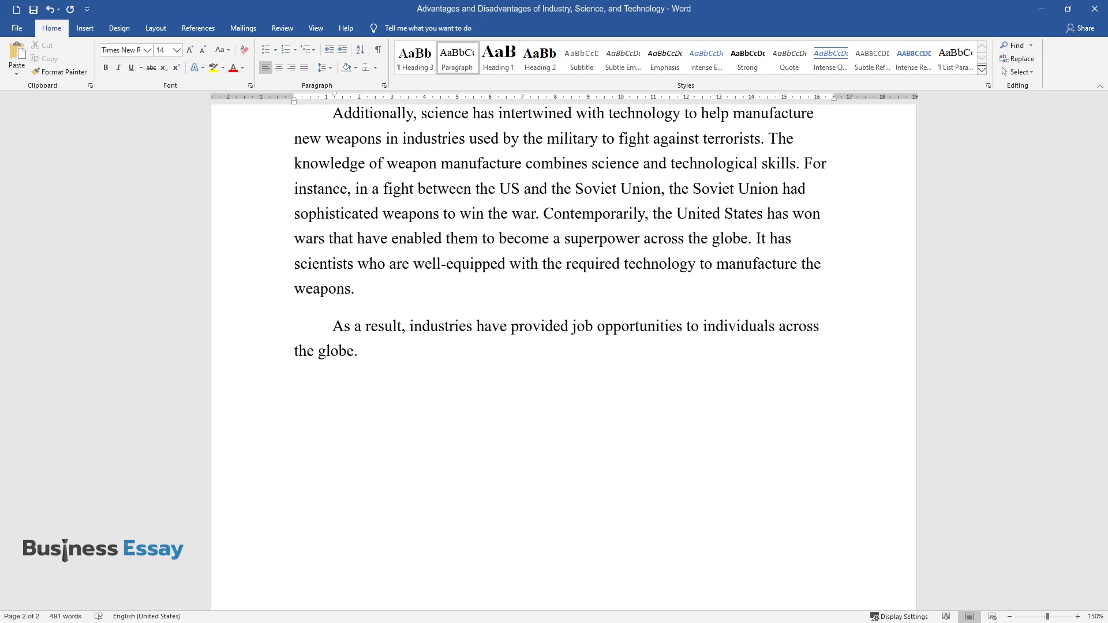
pyautogui.write(' th During the pre-colonial periods,')
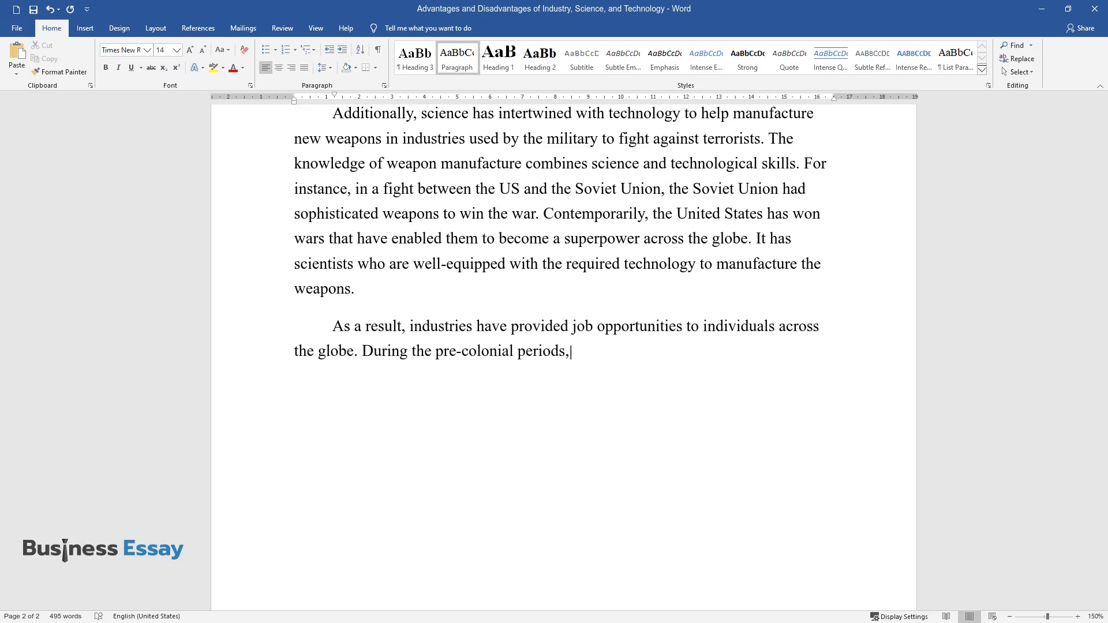
pyautogui.write(' the slaves worked in industries')
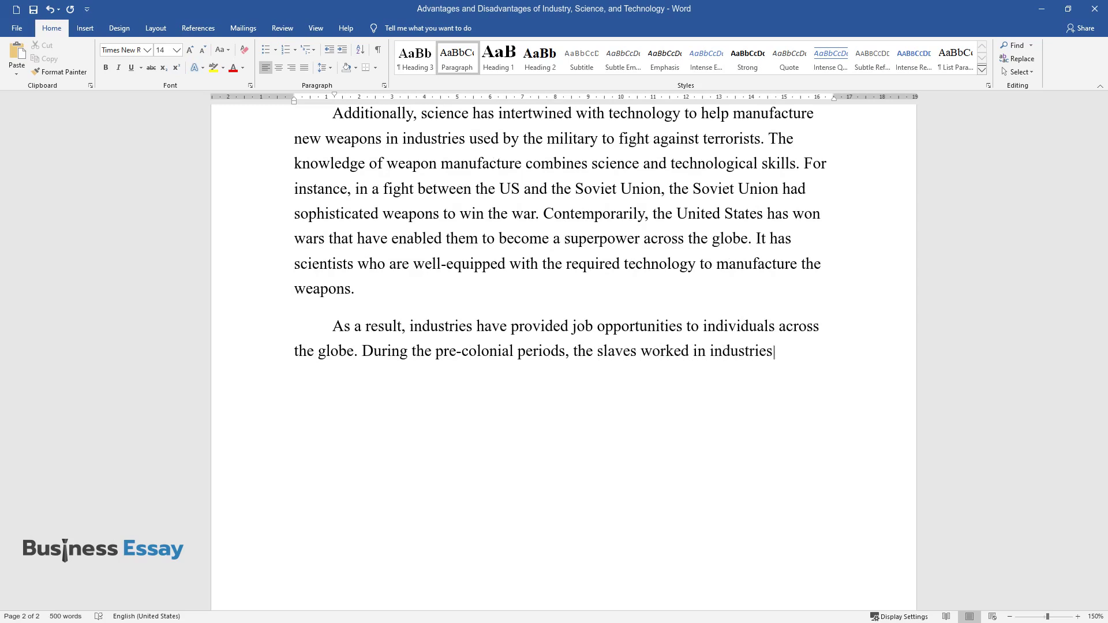
pyautogui.write(' in Western countries such as th')
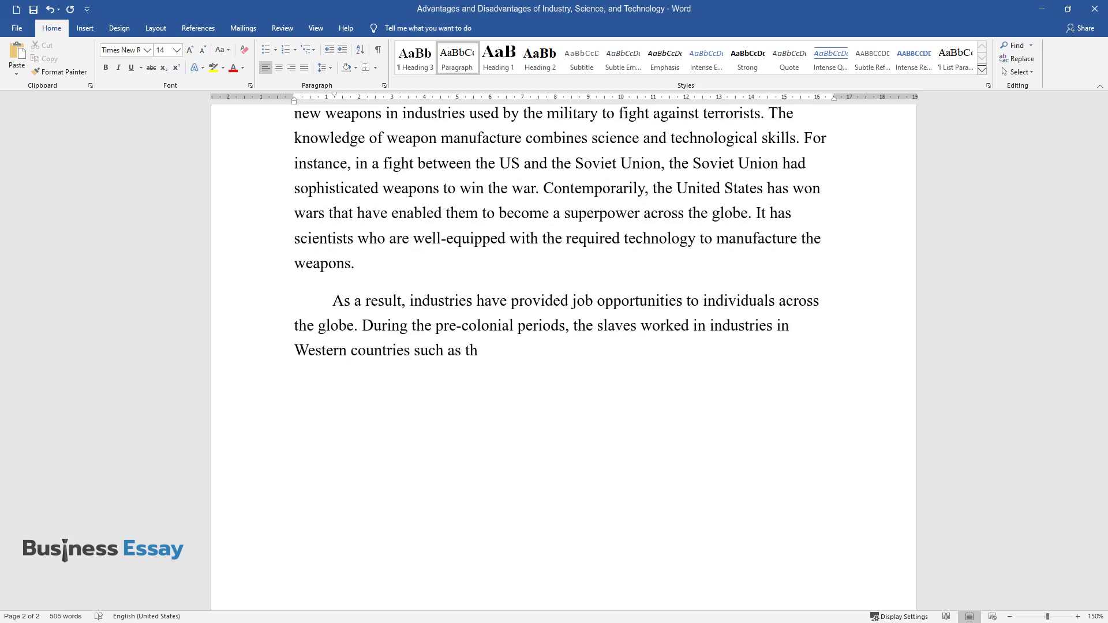
pyautogui.write('ividuals were forced int')
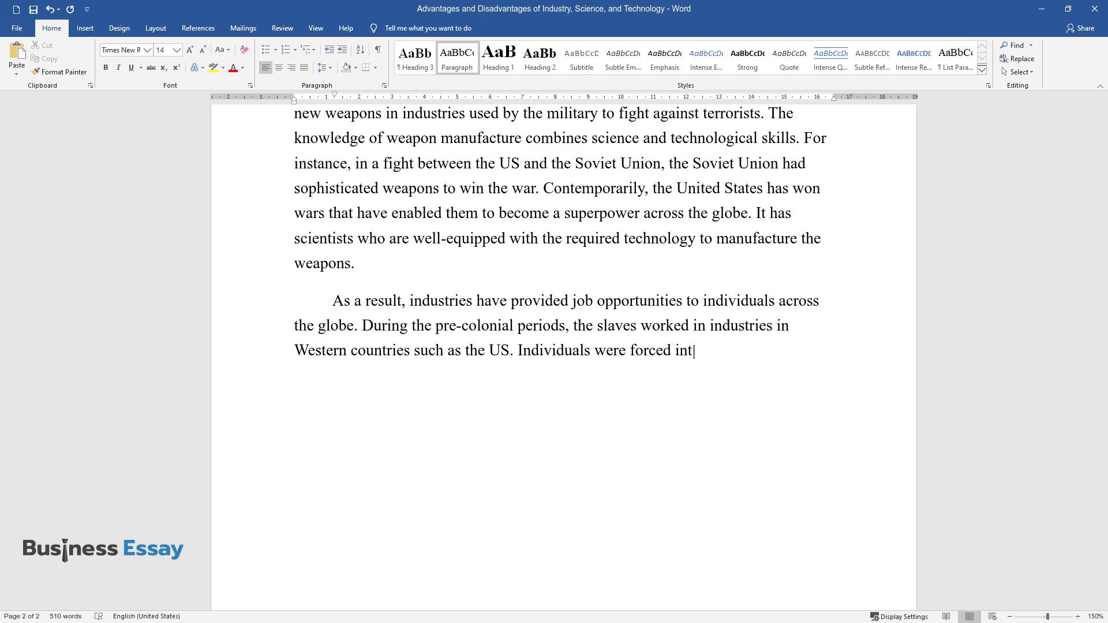
pyautogui.write('o slavery to work to work in firms and i')
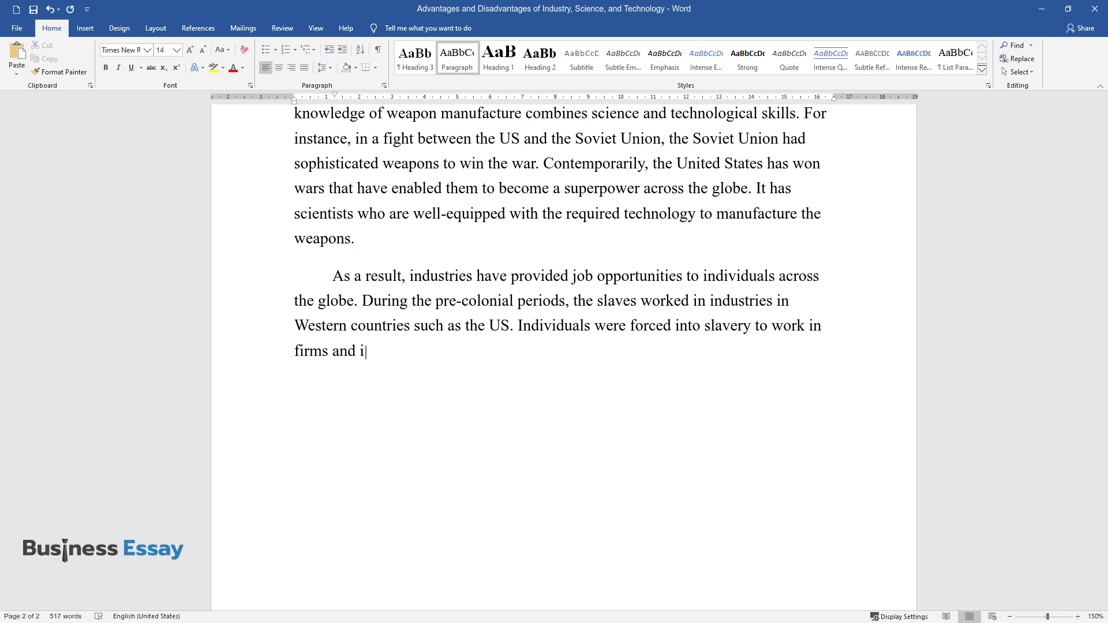
pyautogui.write('ndustries, but technology brought about robotics which minimized')
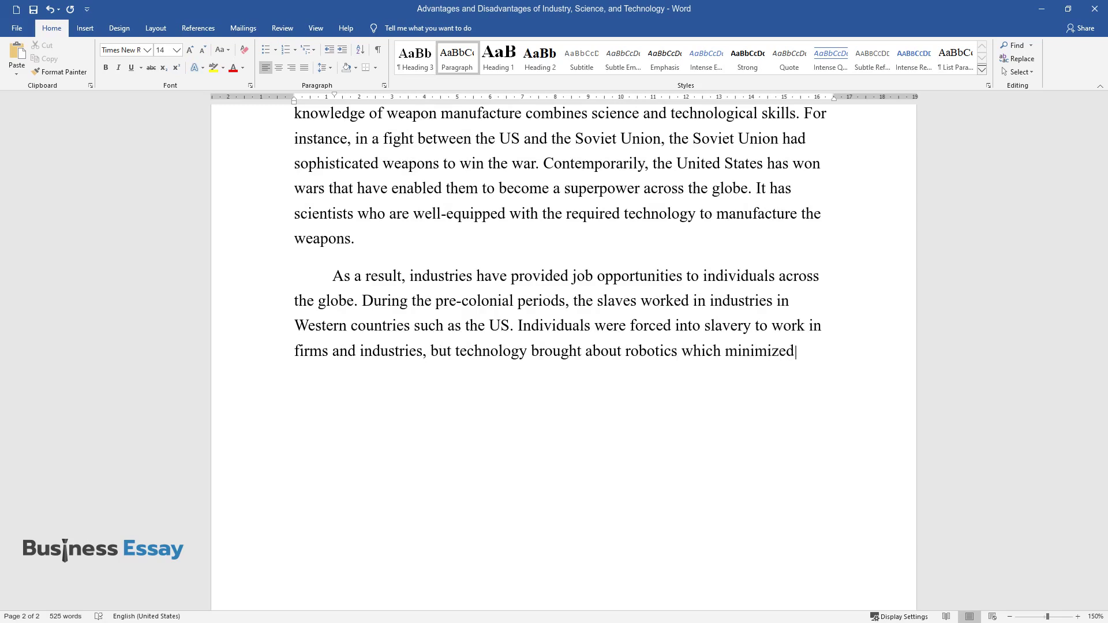
pyautogui.write(' human power. Contextually, scie')
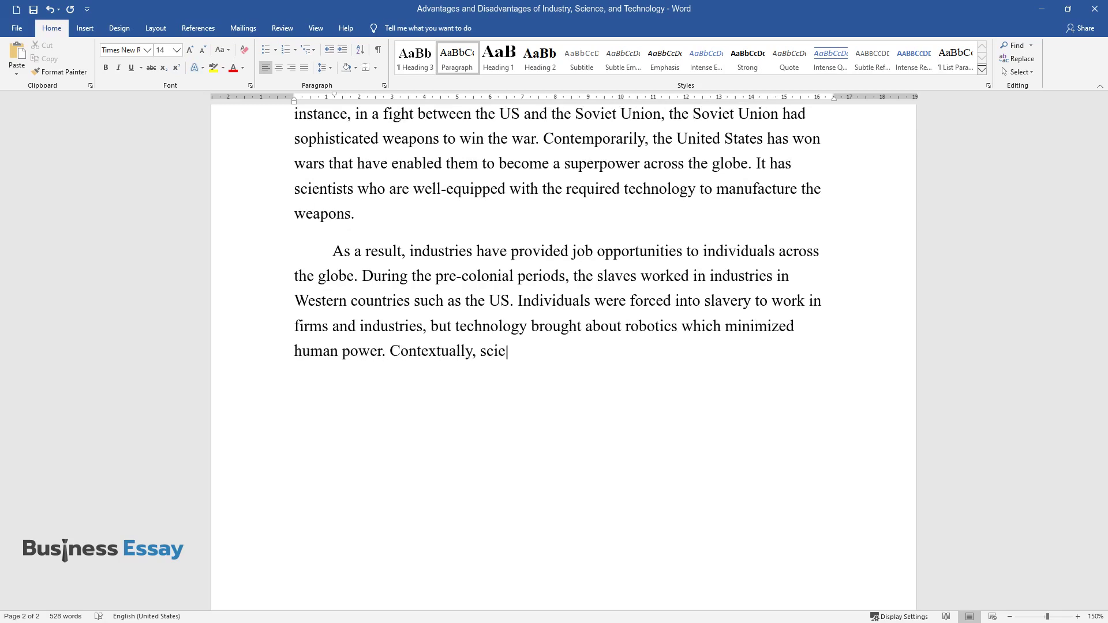
pyautogui.write('nce and applied technology have h')
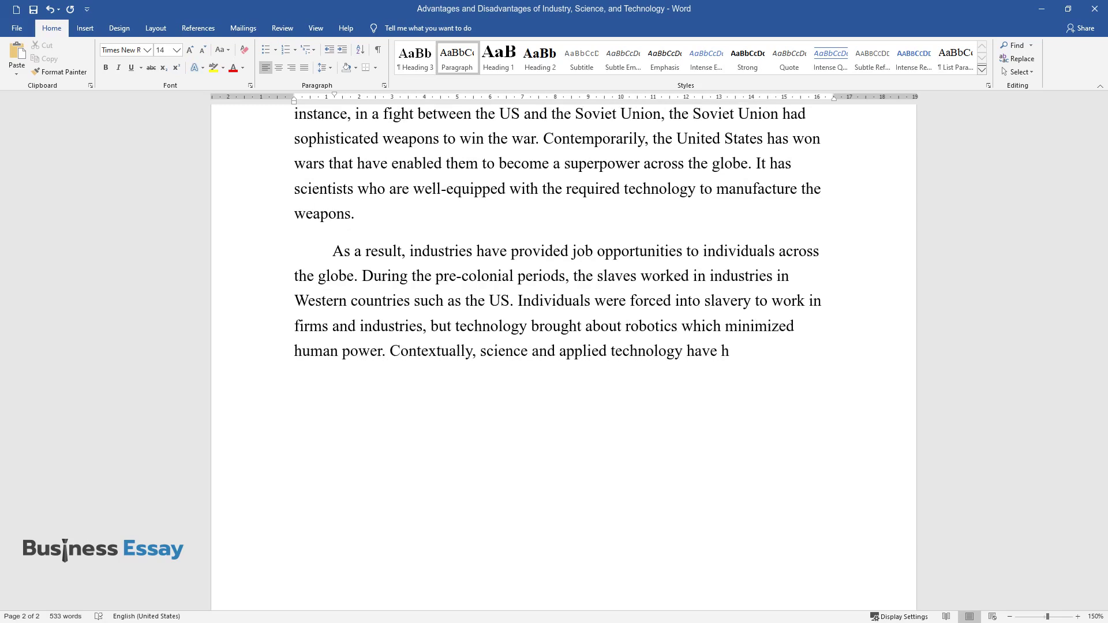
pyautogui.write('elped the fight against COVID-19')
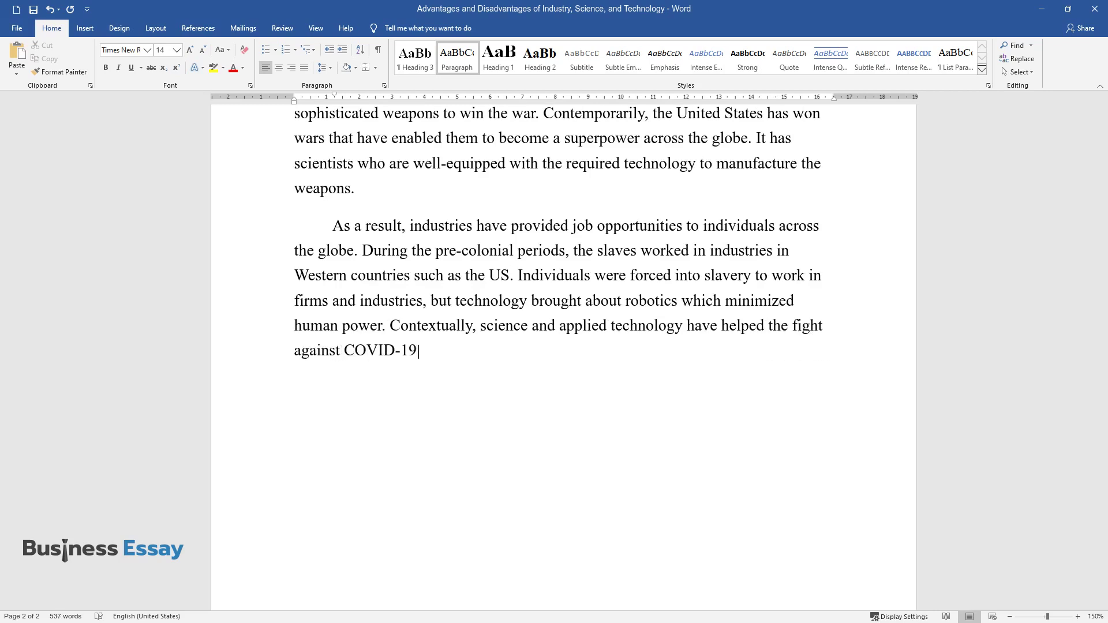
pyautogui.write('. From my perspective, individua')
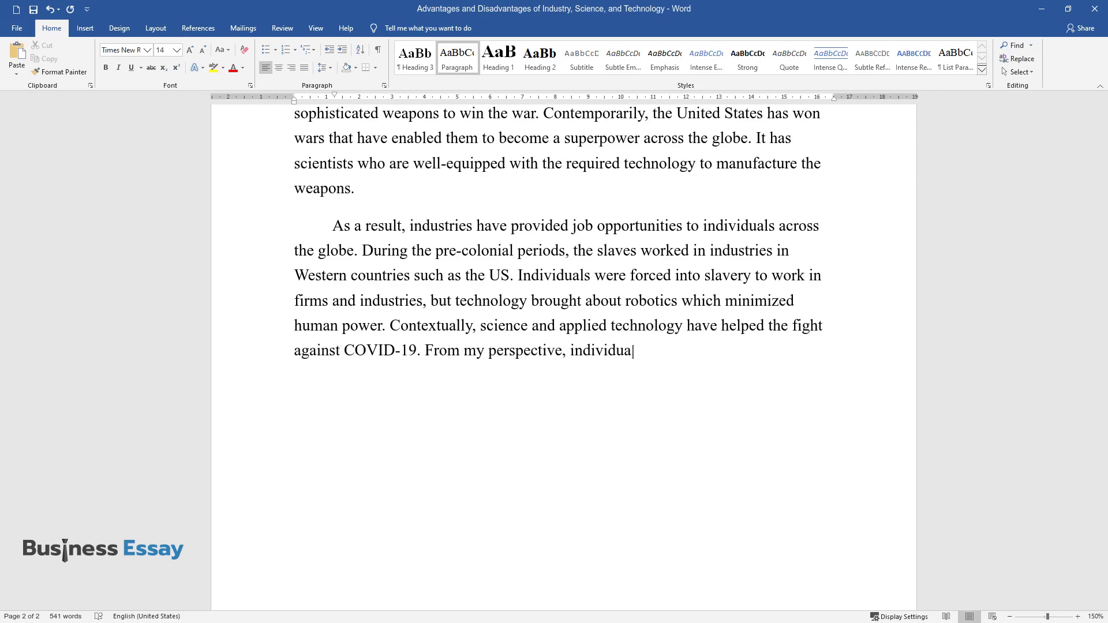
pyautogui.write('ls should prioritize the industri')
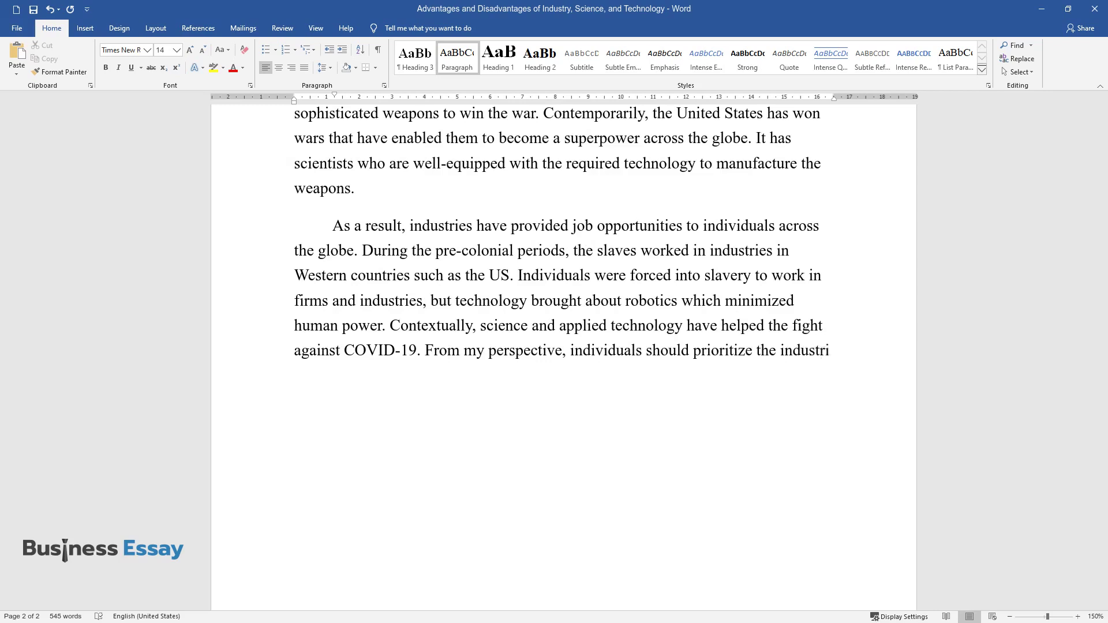
pyautogui.write('es involved in manufacturing vac')
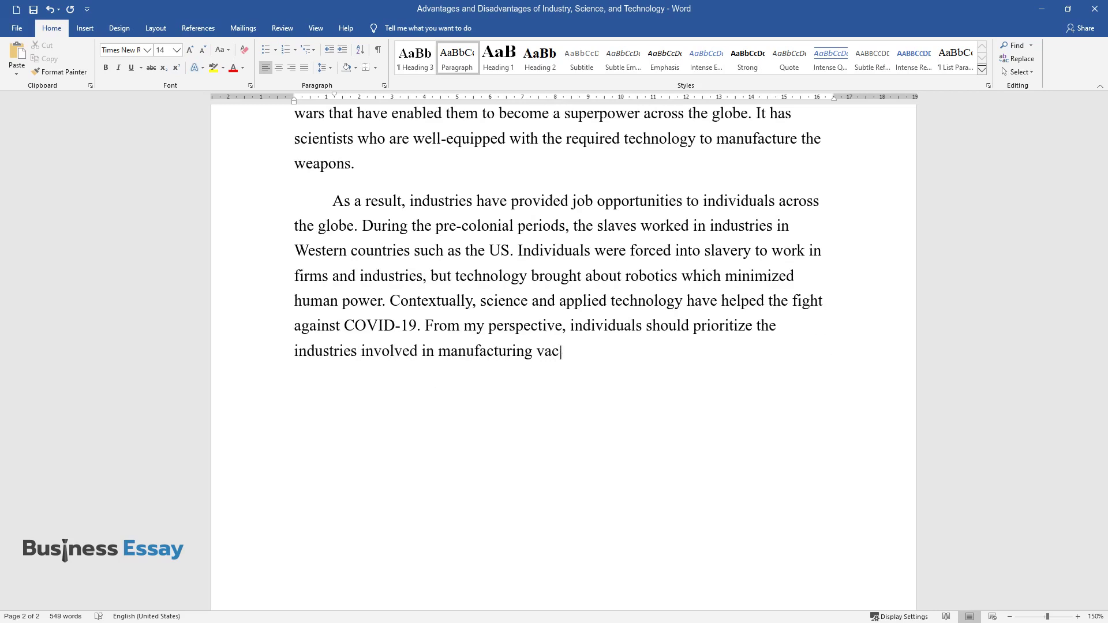
pyautogui.write('cines across the world.Besides,')
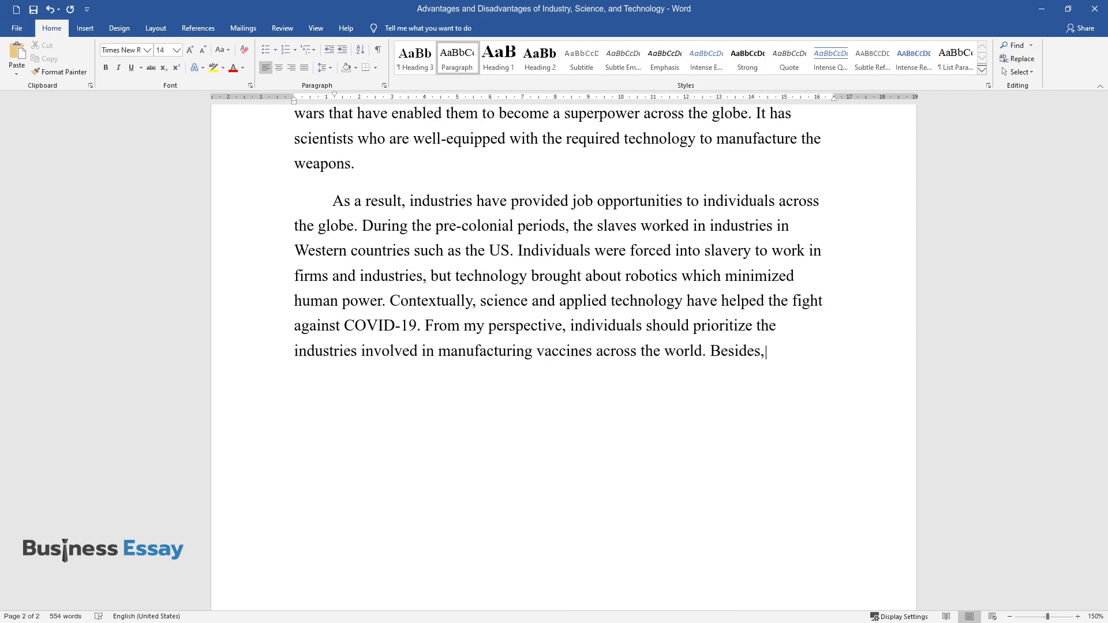
pyautogui.write('ms manufacturing medicati')
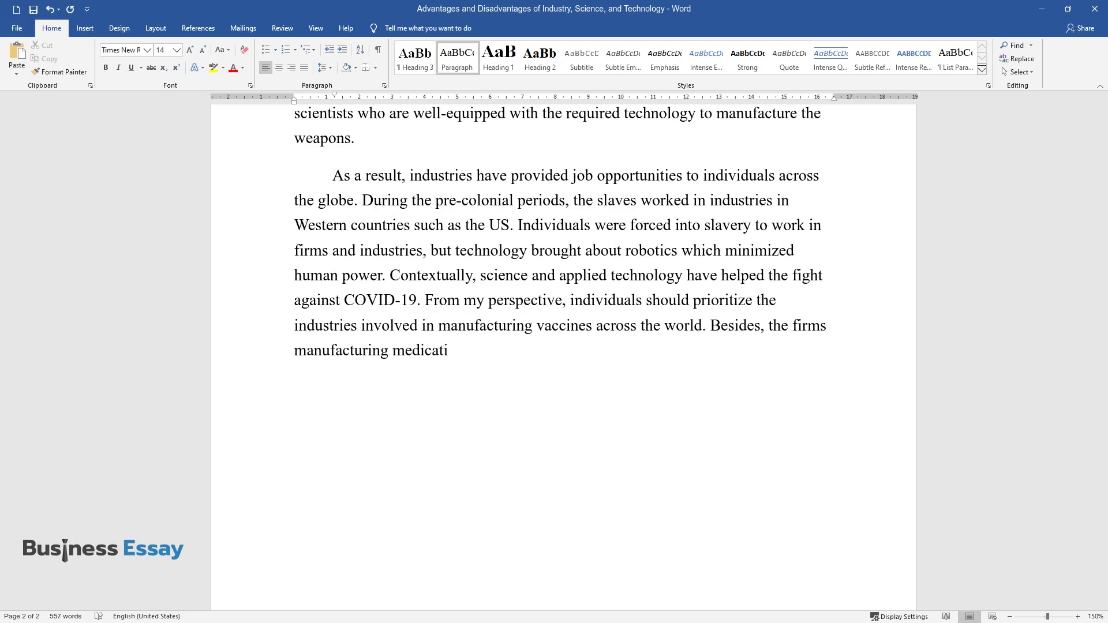
pyautogui.write('ons create job opportunities for')
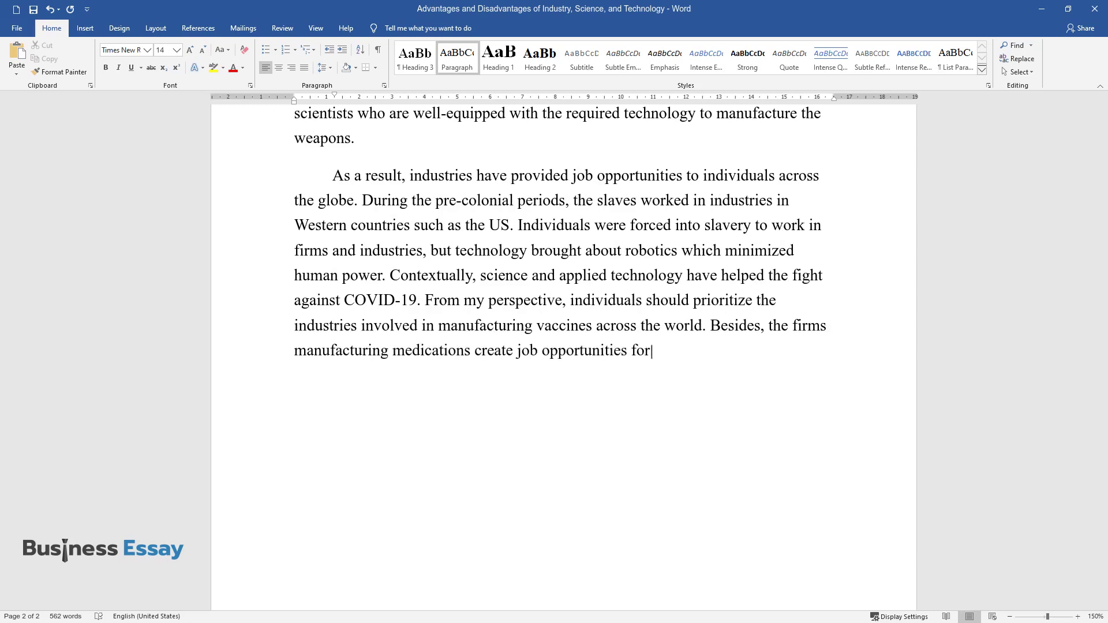
pyautogui.write(' people to improve their')
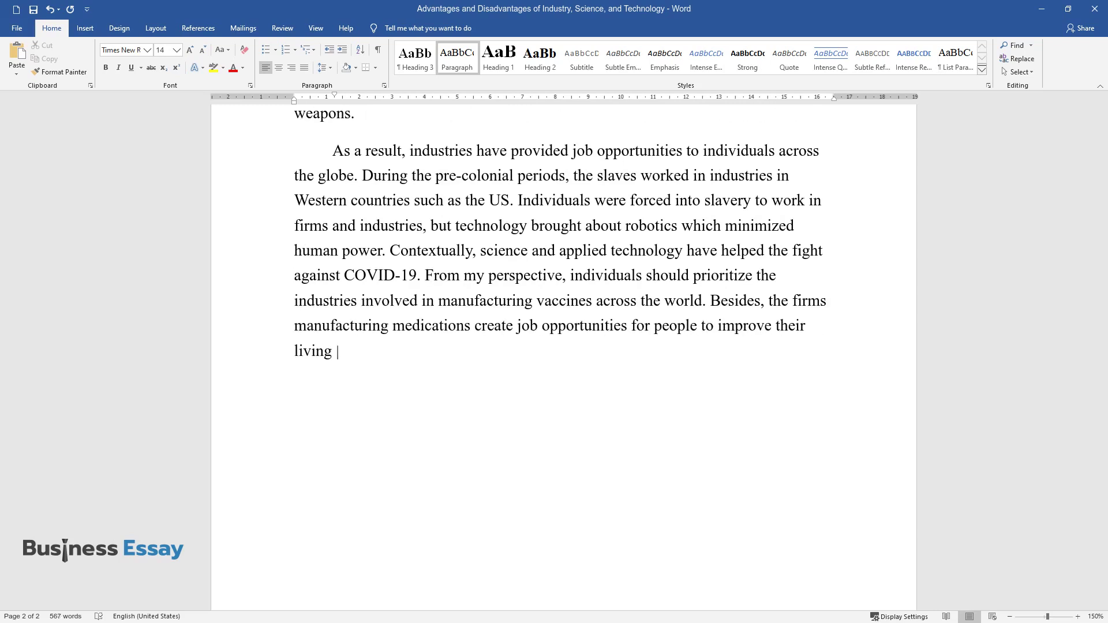
pyautogui.write(' living standards. Finally, scientists h')
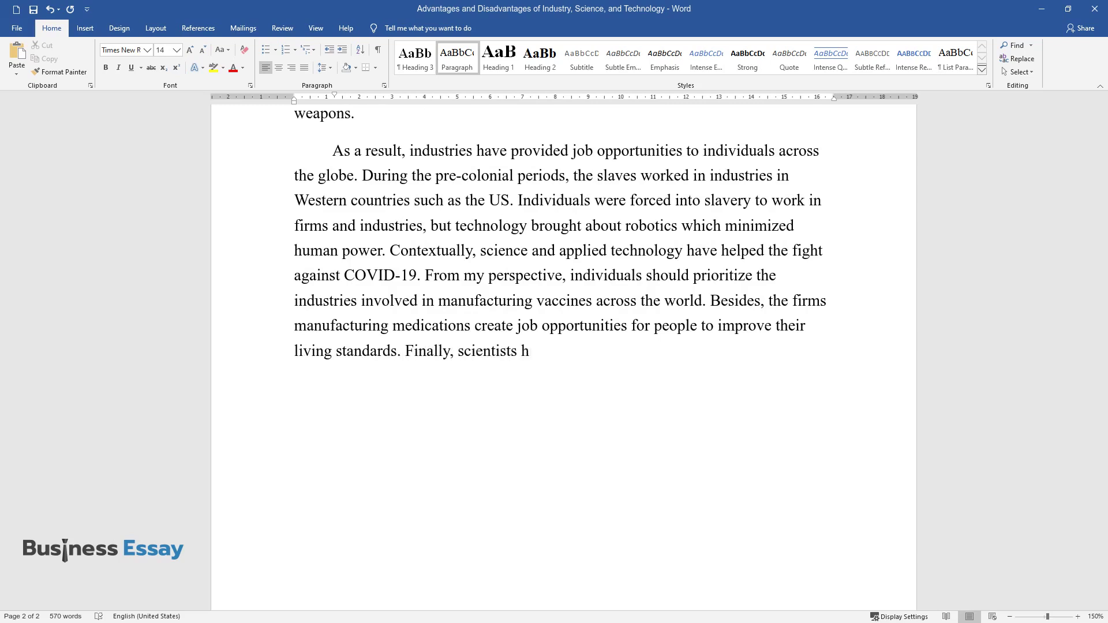
pyautogui.write('ave applied theknowledge of tech')
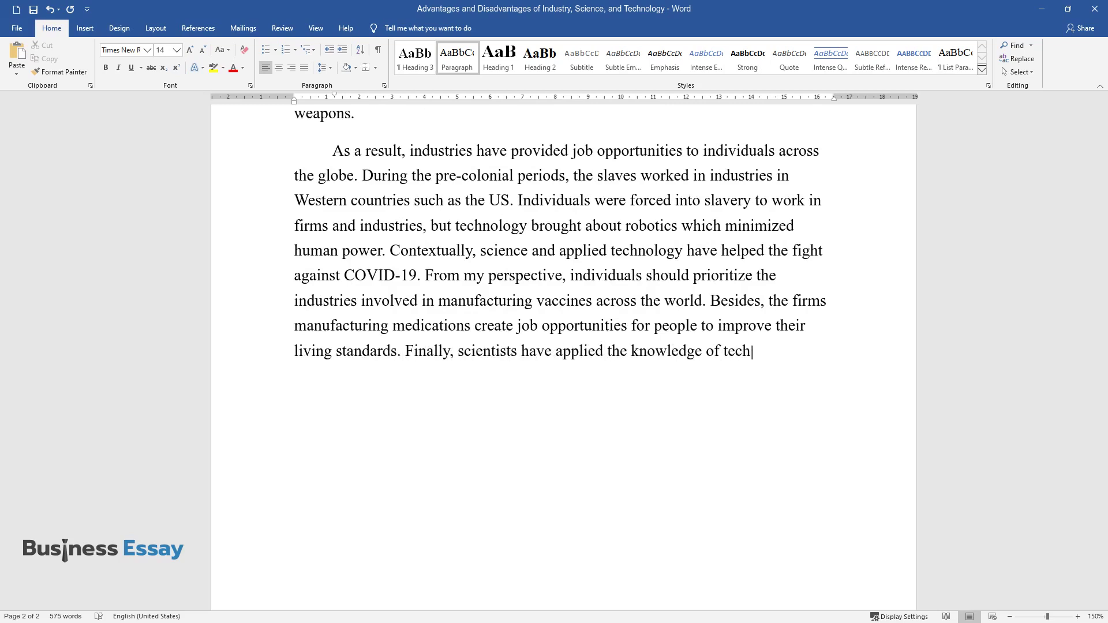
pyautogui.write('nology to identify the physical')
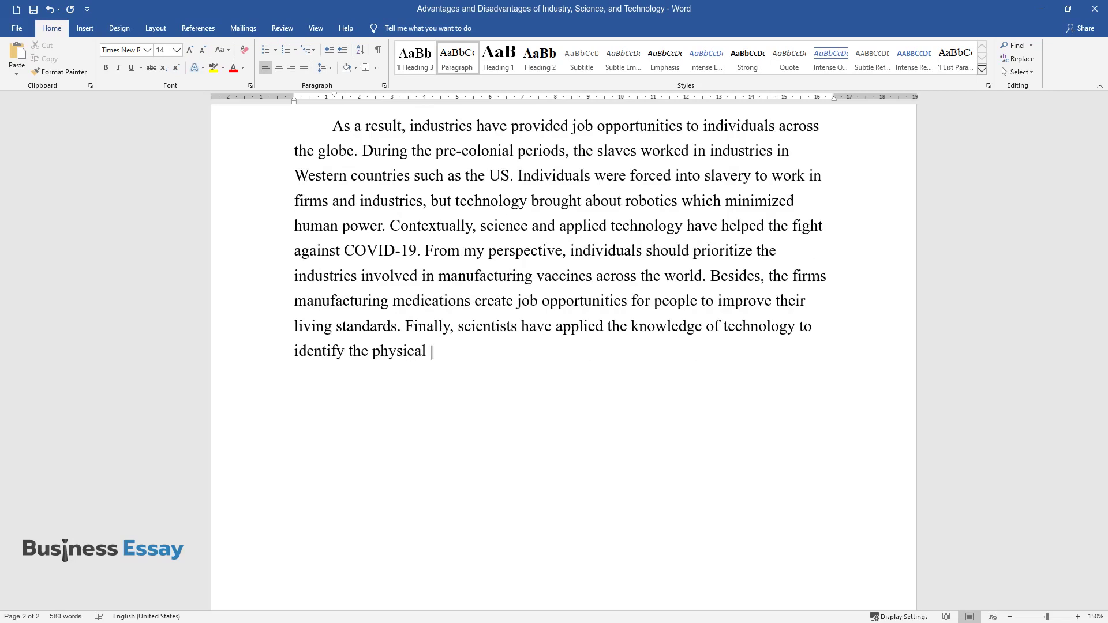
pyautogui.write('and chemical componentsof space')
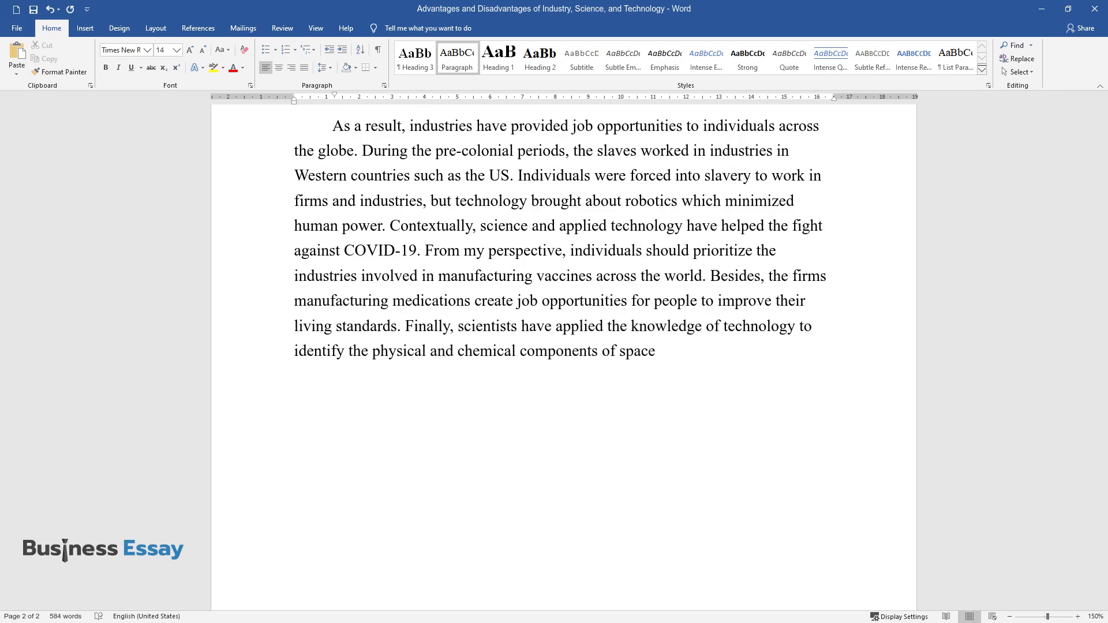
pyautogui.write('.')
# End the job-opportunities paragraph on space's components and start the disadvantages heading line
pyautogui.press('Return')
pyautogui.write('Disadvanta')
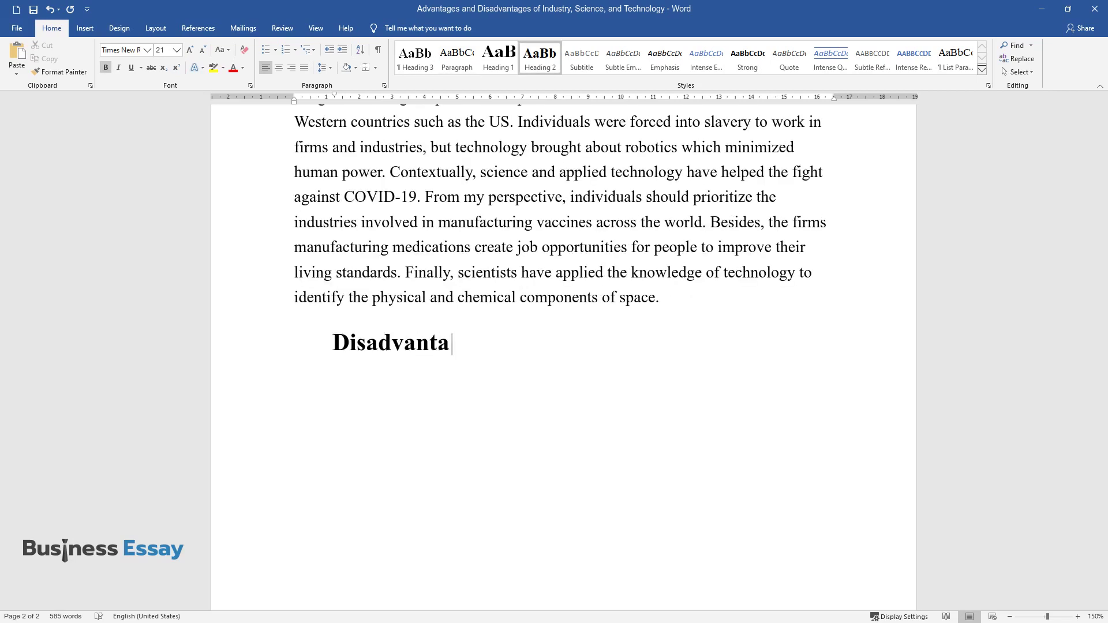
pyautogui.write('ges of Industry, Scien')
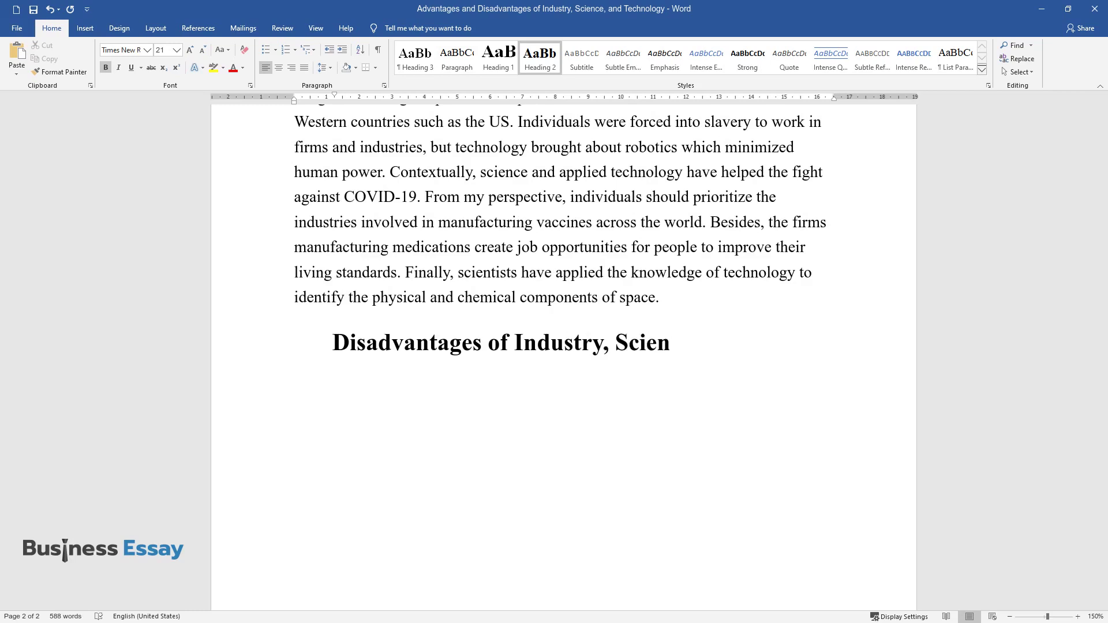
pyautogui.write('ce, and Technology')
# Write the social-media over-reliance paragraph under the Disadvantages heading
pyautogui.press('Return')
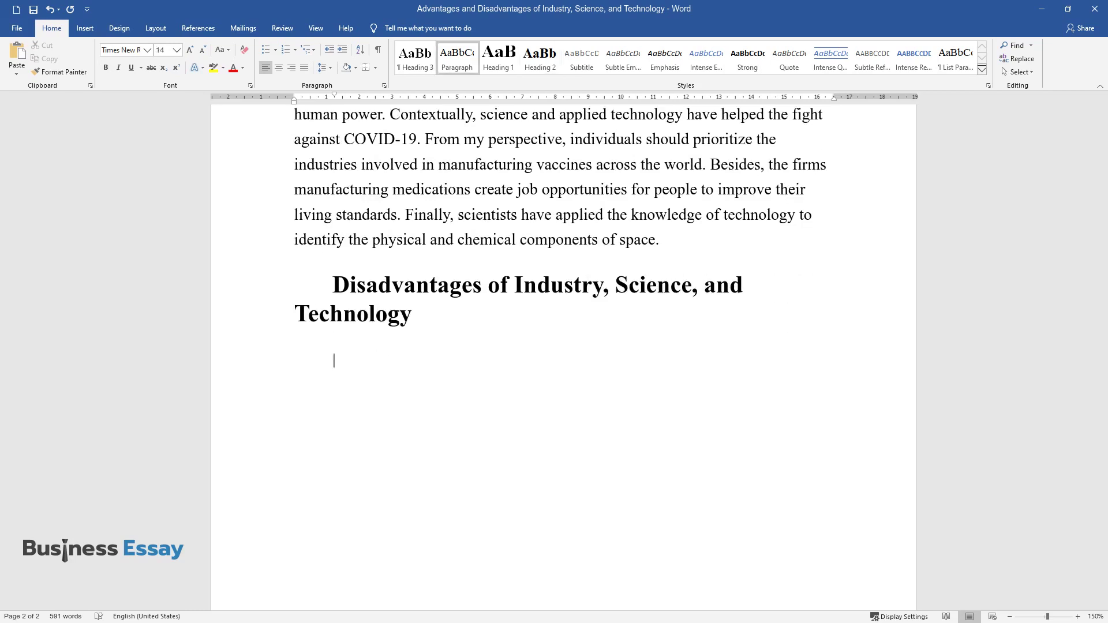
pyautogui.write('Regardless of the me')
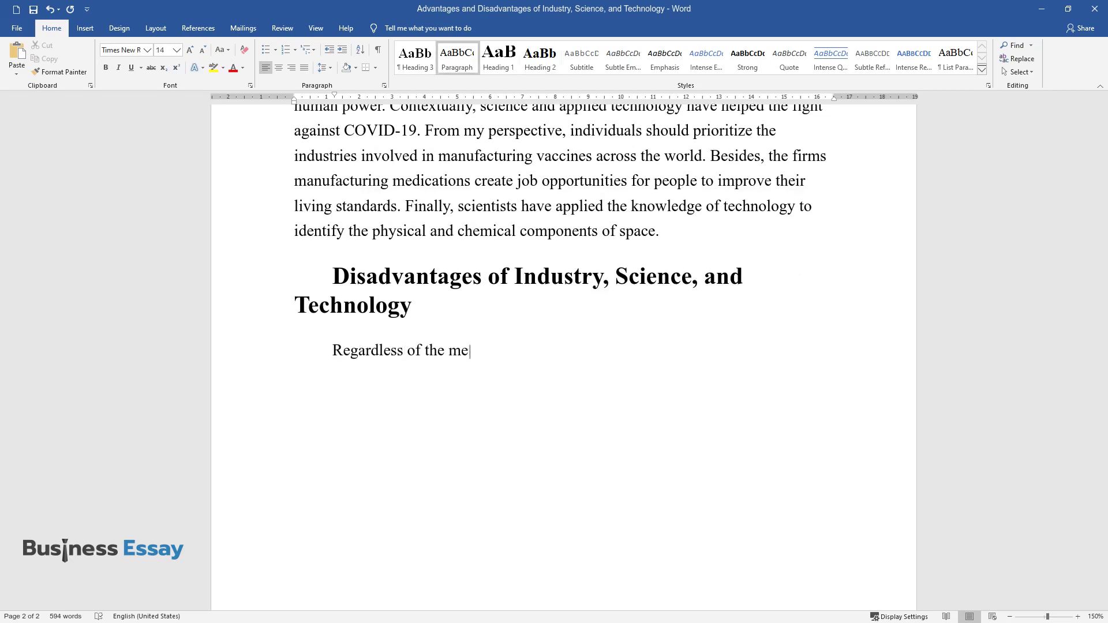
pyautogui.write('ntioned advantages of science and t')
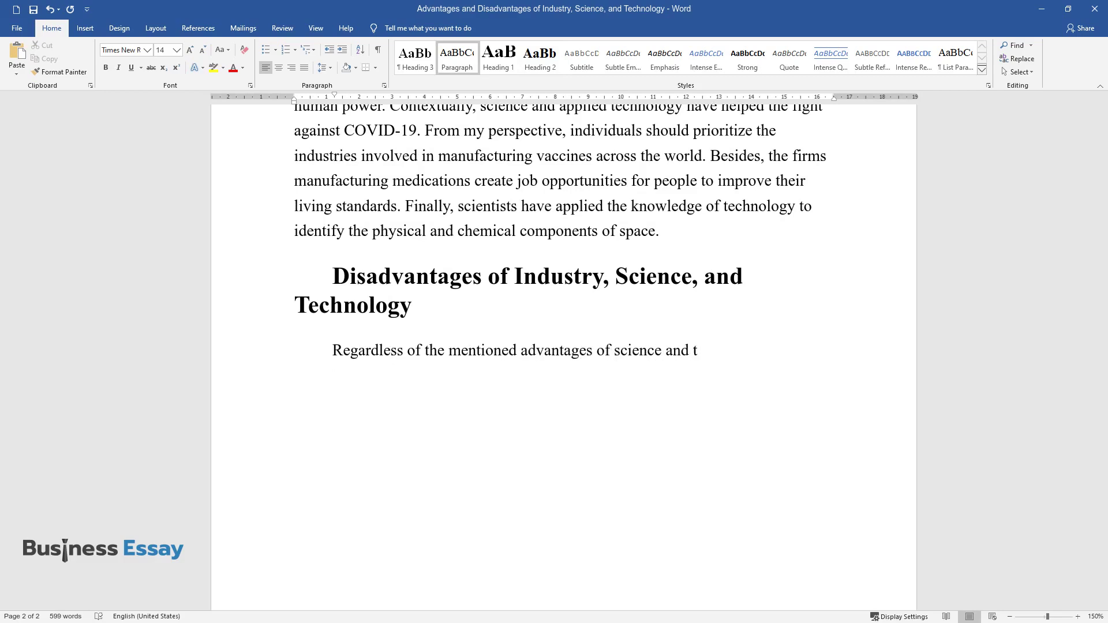
pyautogui.write('echnology, they can also have some ')
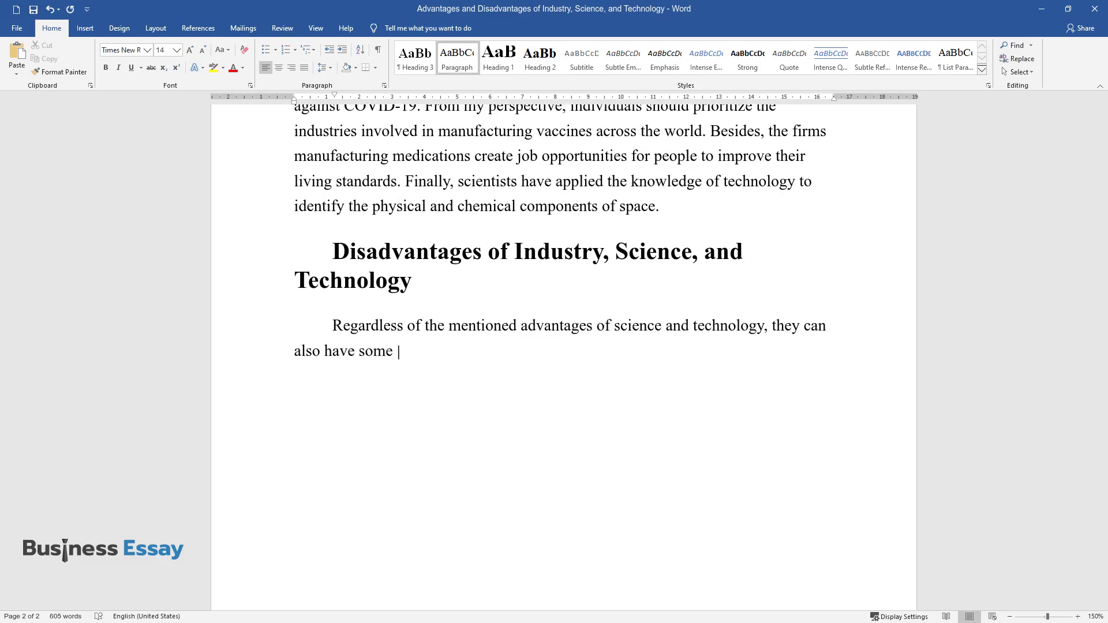
pyautogui.write('disadvantages. Firstly, technology ')
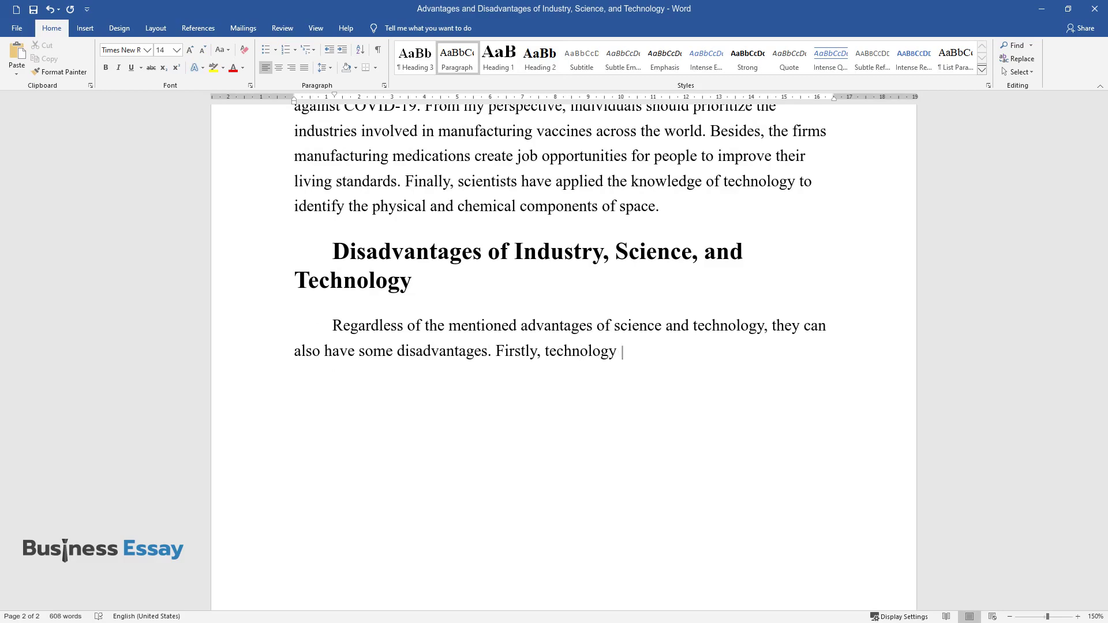
pyautogui.write('has increased over-reliance on soci')
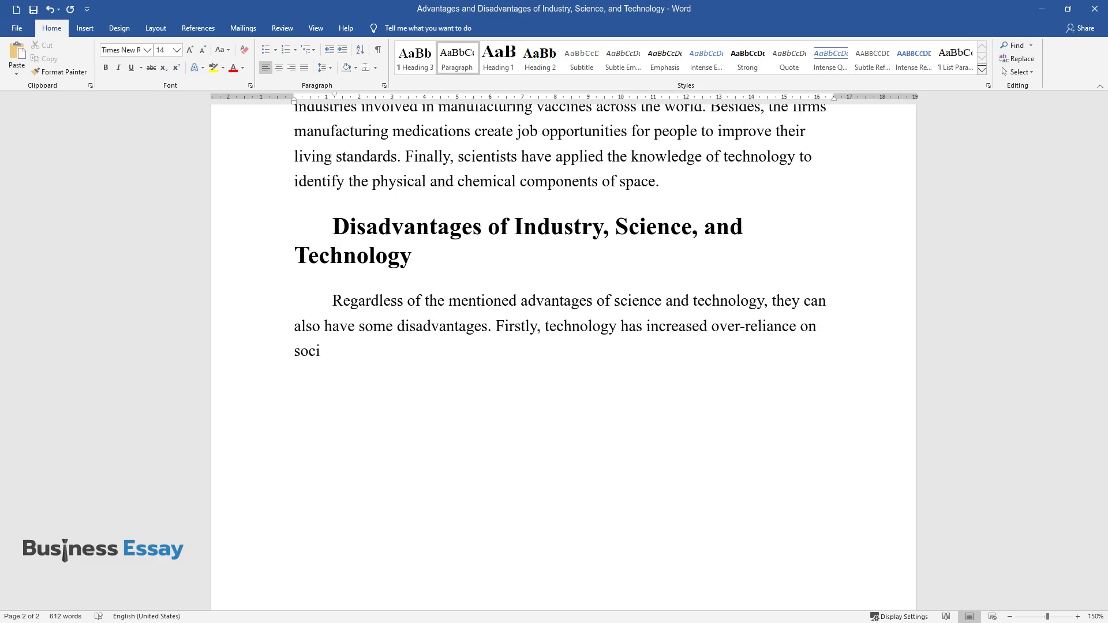
pyautogui.write('al media, which attracts the attent')
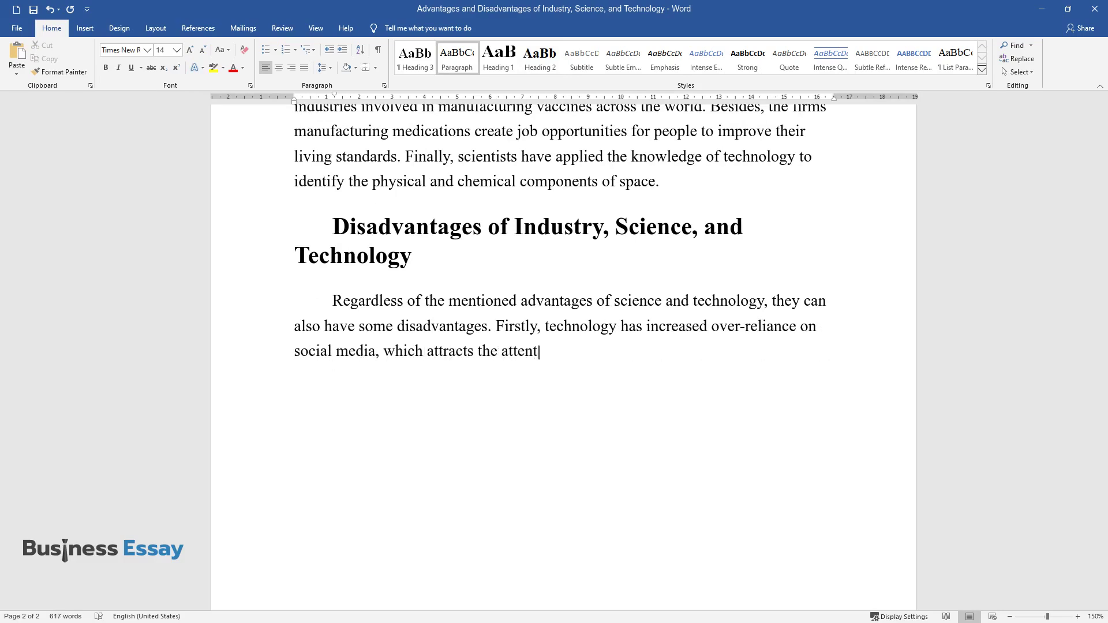
pyautogui.write('ion of individuals, making people f')
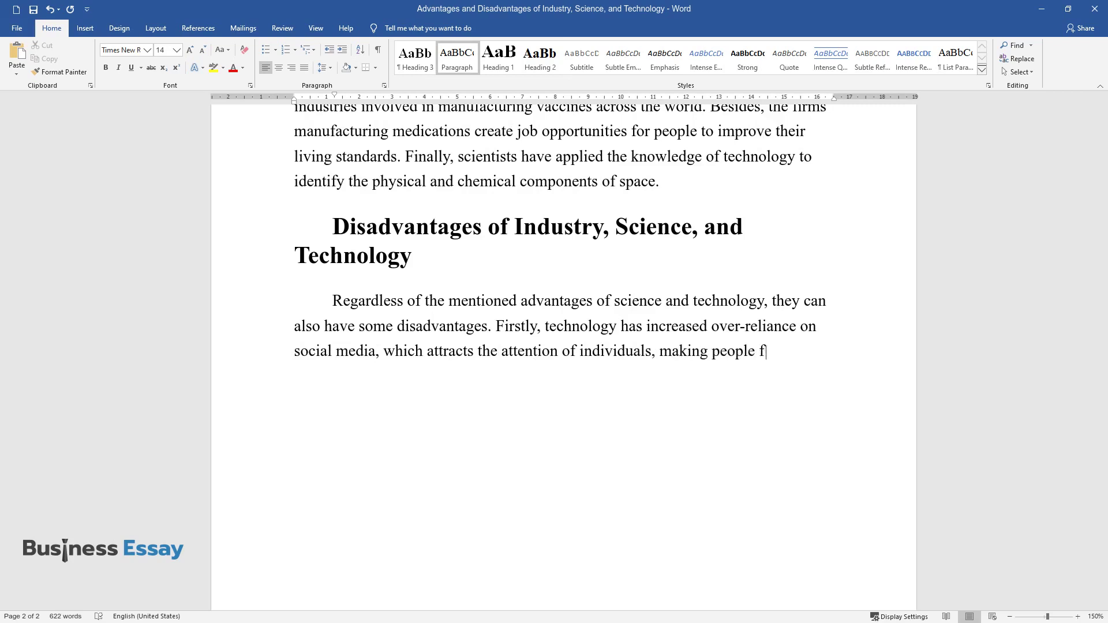
pyautogui.write('orget those who are')
pyautogui.write(' close to them.')
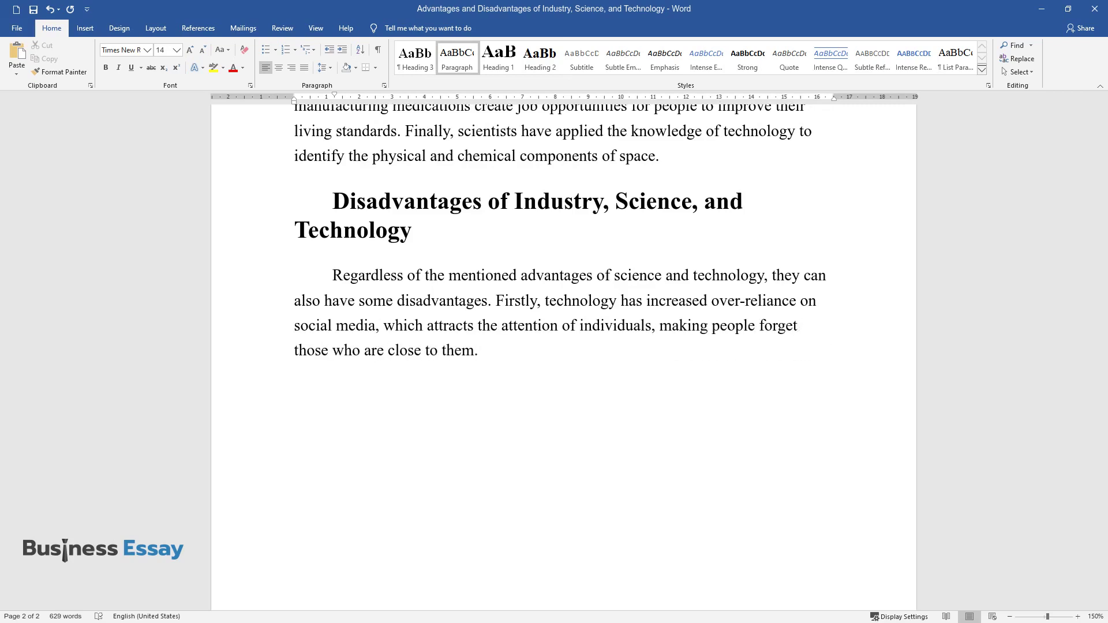
pyautogui.write(' The overuse of social media has limi')
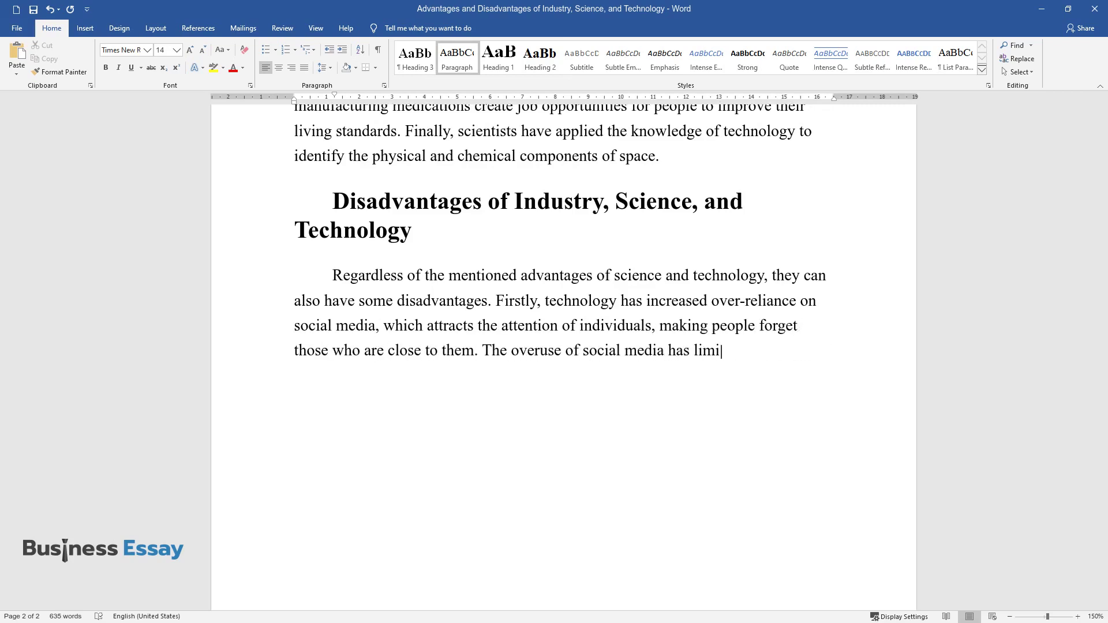
pyautogui.write('ted physical interconnections as people i')
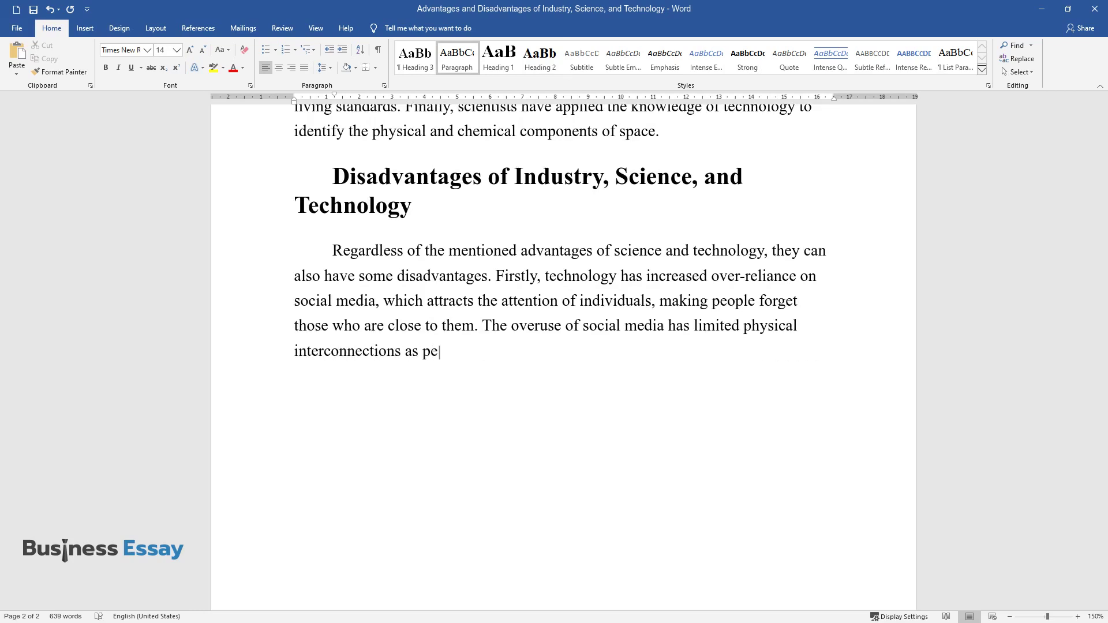
pyautogui.write('nteract with their online fri')
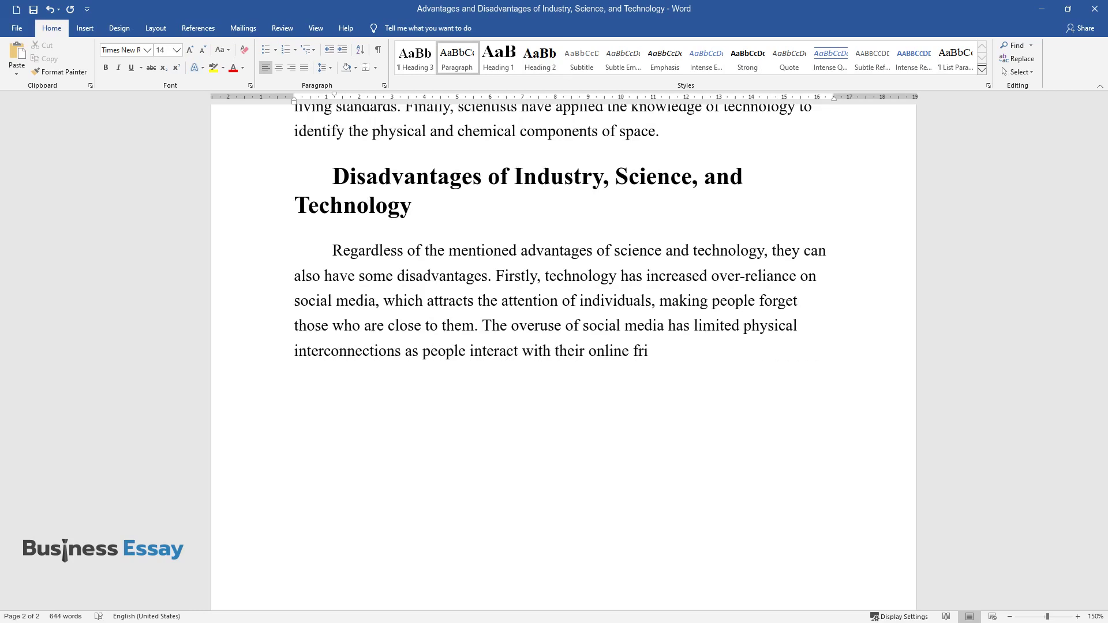
pyautogui.write('ends more, thereby neglecting those')
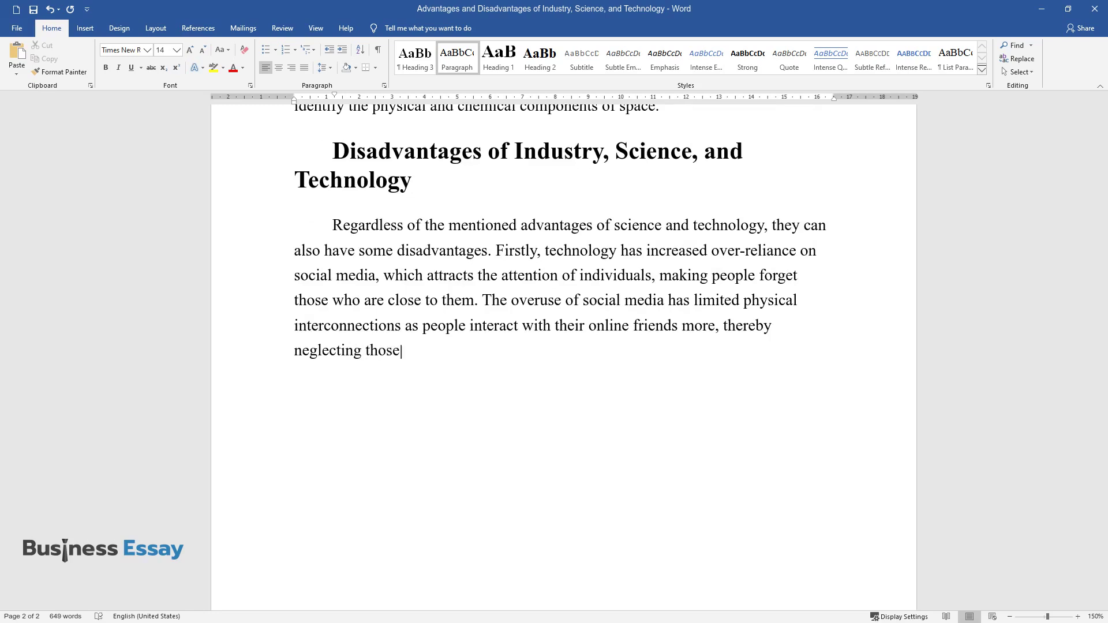
pyautogui.write(' dearest and closest to them.')
pyautogui.press('Return')
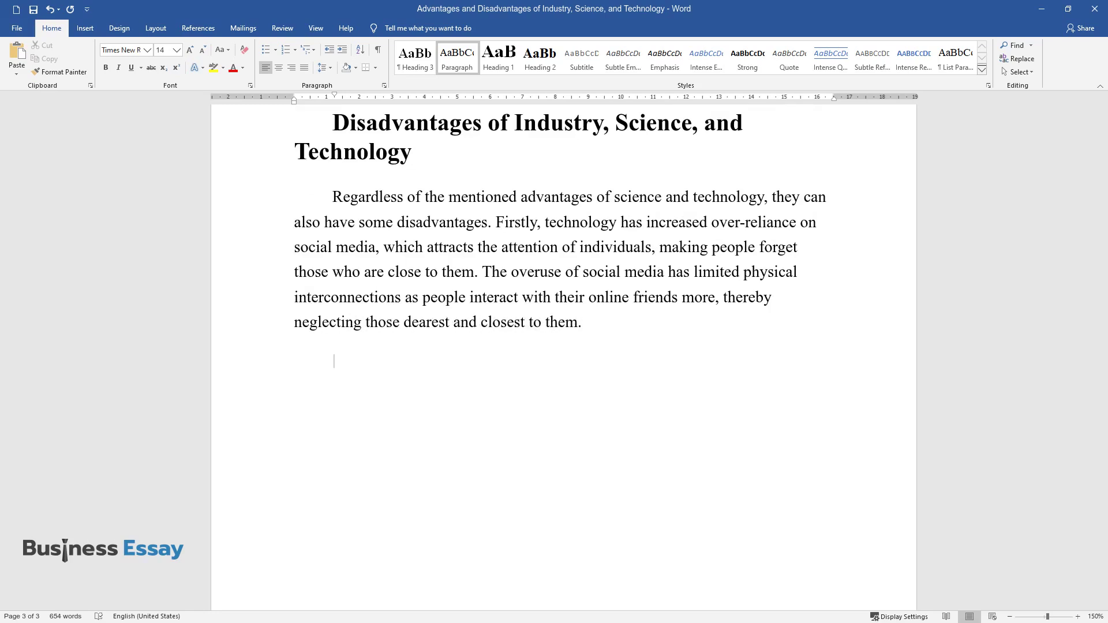
pyautogui.write('From the data, it is cl')
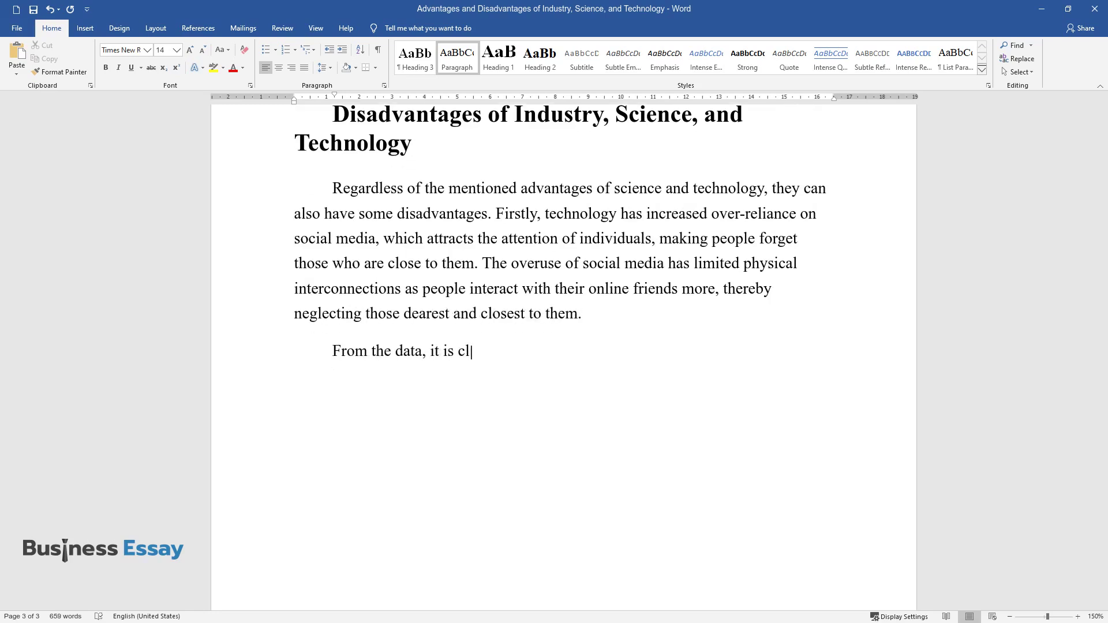
pyautogui.write('ear that only on social media can ')
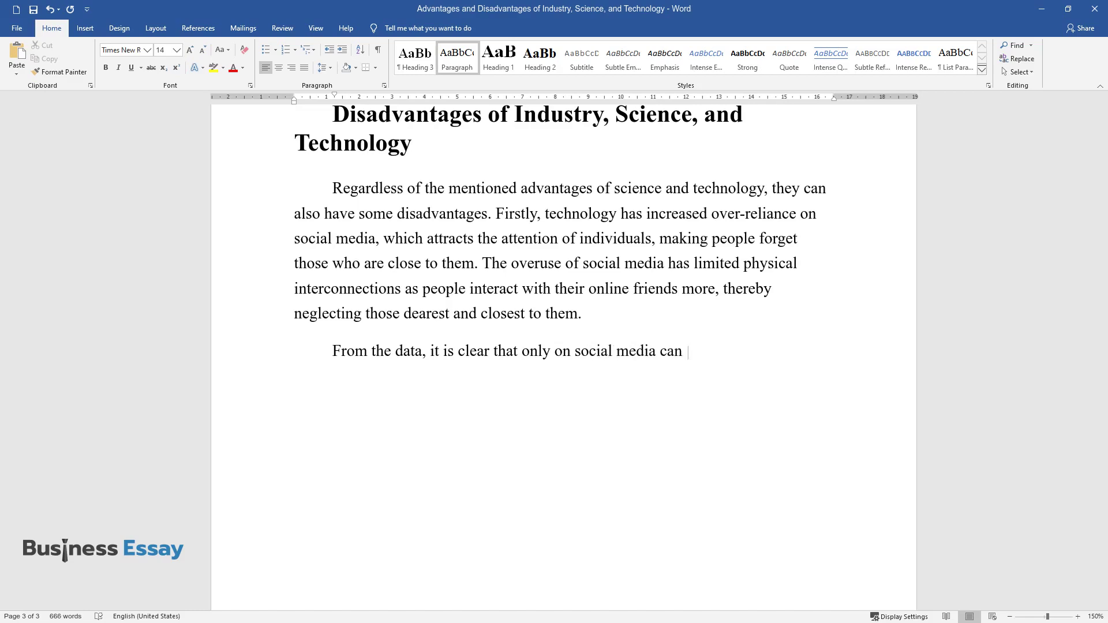
pyautogui.write('one be desperate and happy')
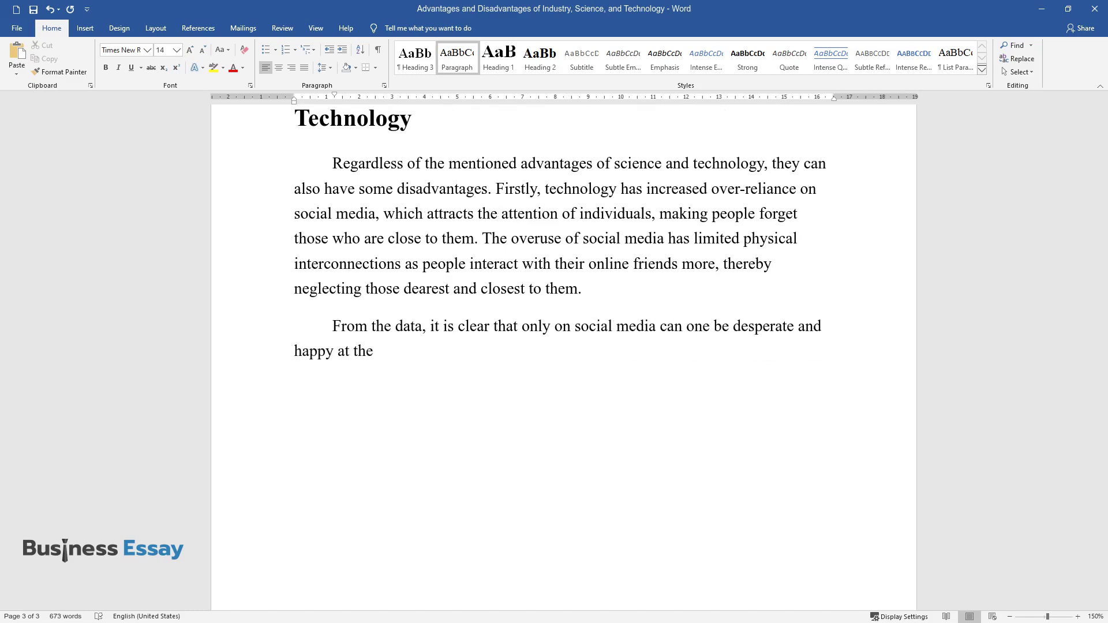
pyautogui.write(' at the same time. Additionally, the adopti')
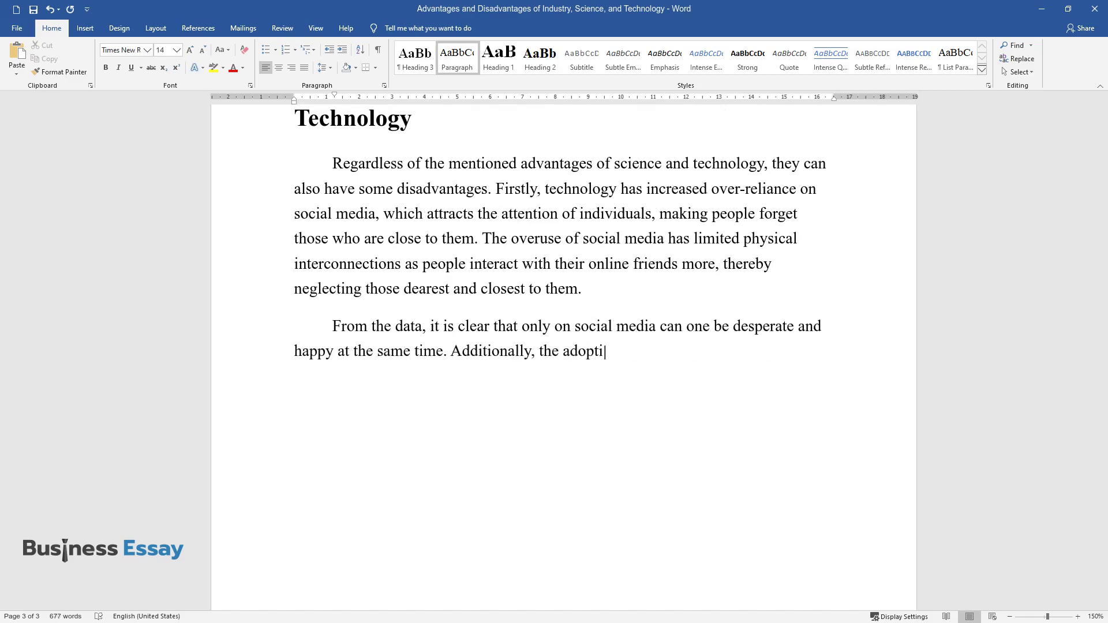
pyautogui.write('on of machines and robots in indust')
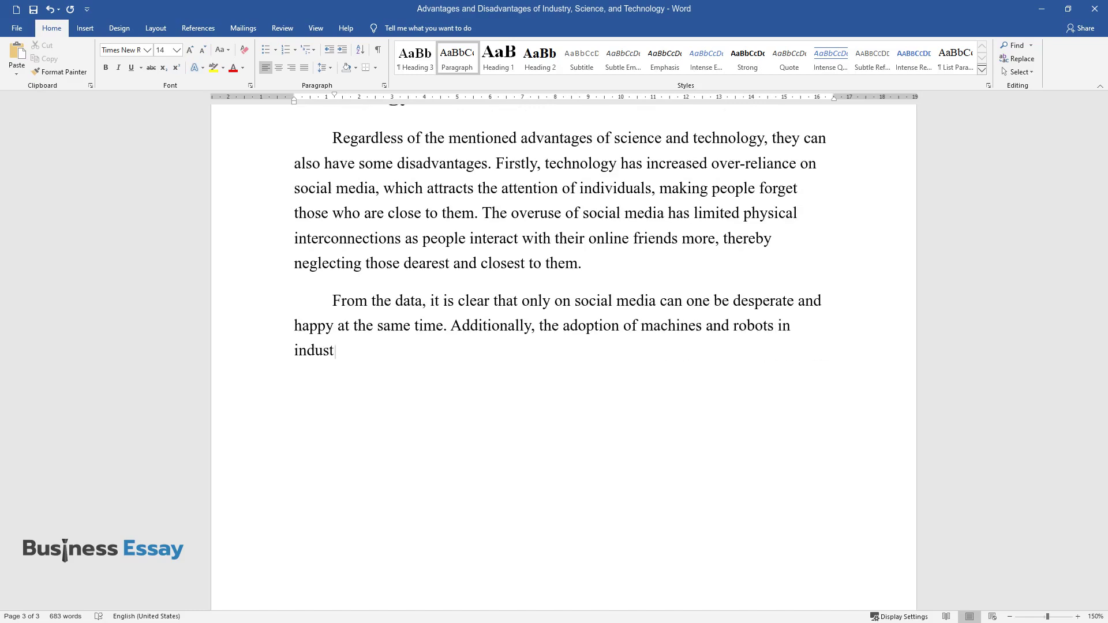
pyautogui.write('ries has resulted in inadequate jo')
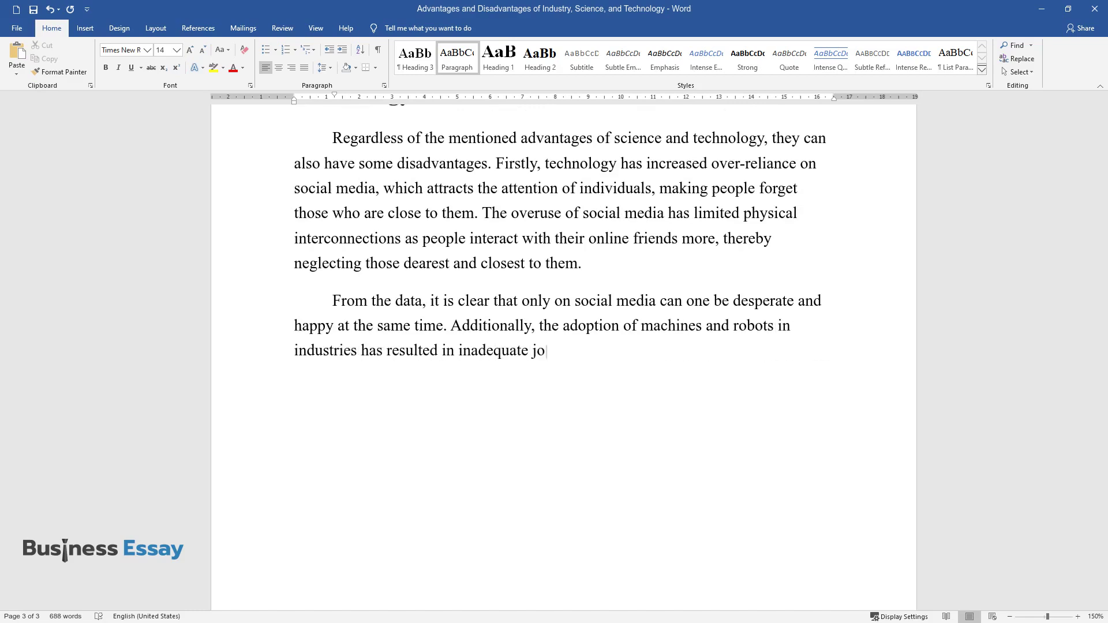
pyautogui.write('b opportunities. Many companies and')
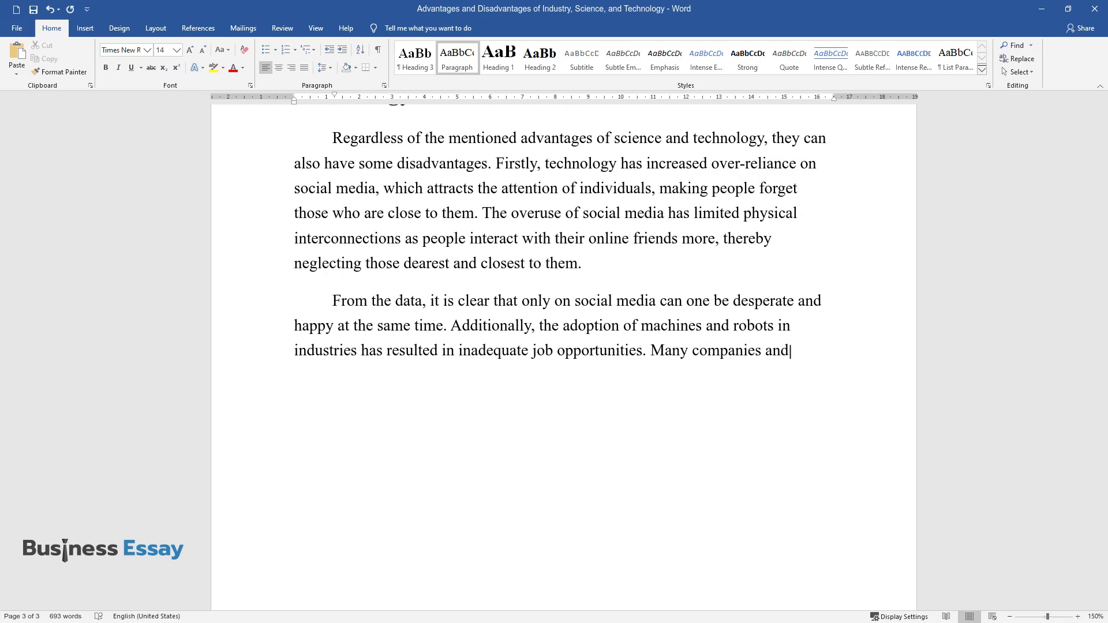
pyautogui.write(' industries rely on robots and mac')
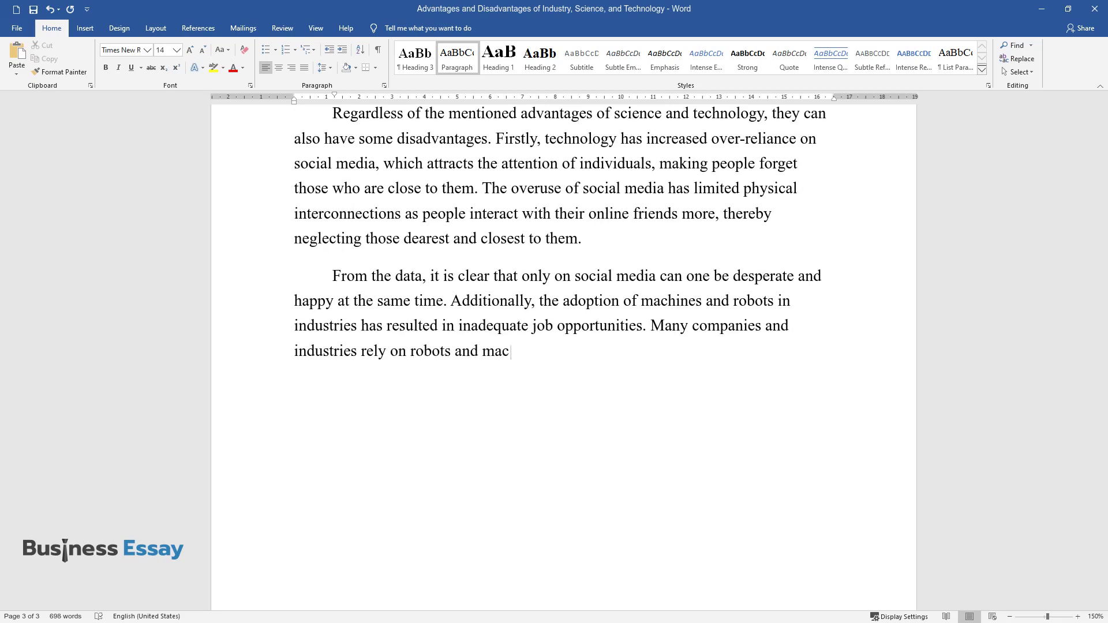
pyautogui.write('hines because they make work fast a')
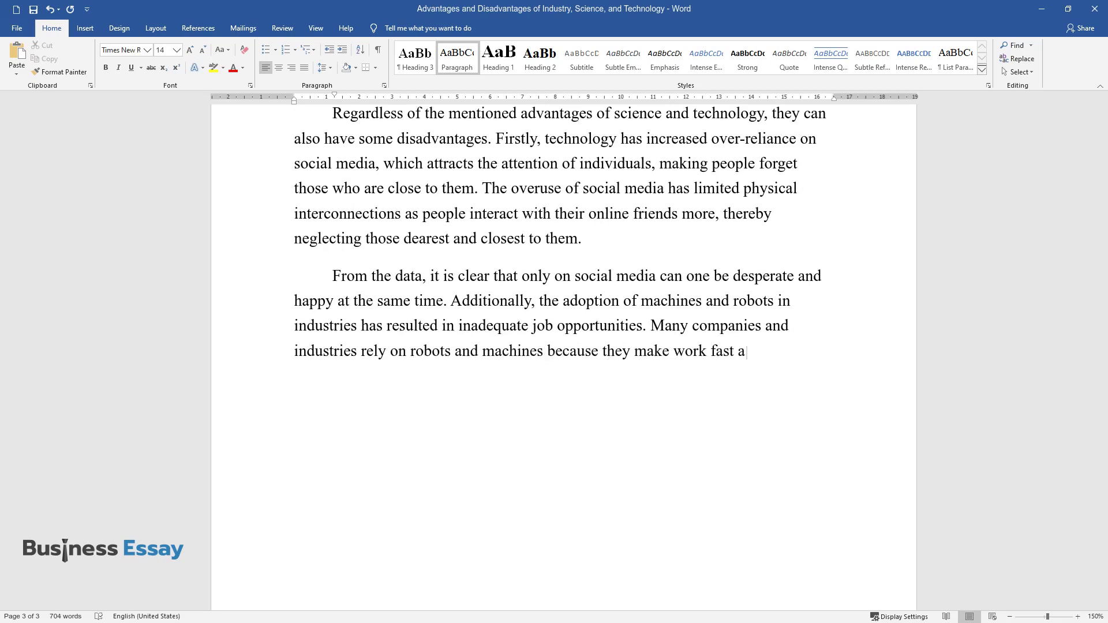
pyautogui.write('nd more accessible, reducing t')
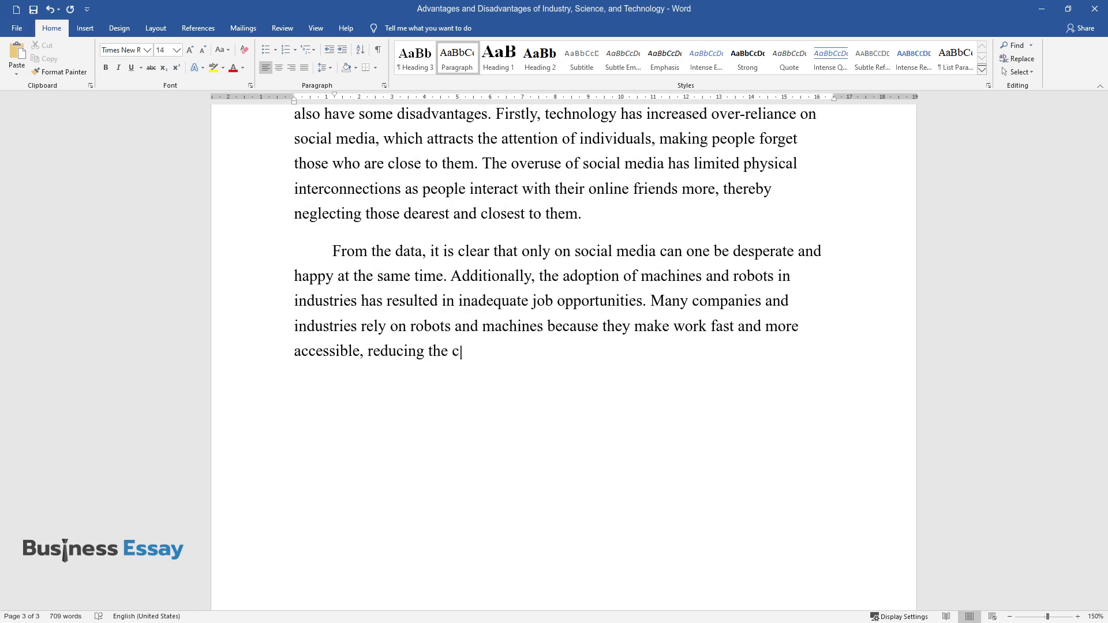
pyautogui.write('he chances of work opportunities across')
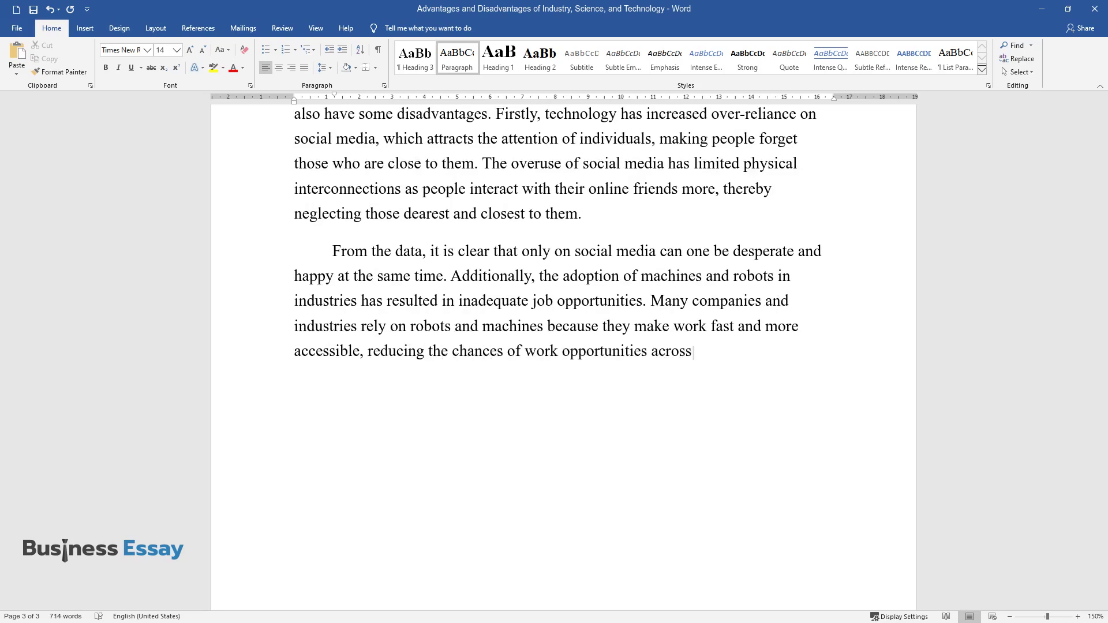
pyautogui.write(' Westernized countries. I disappro')
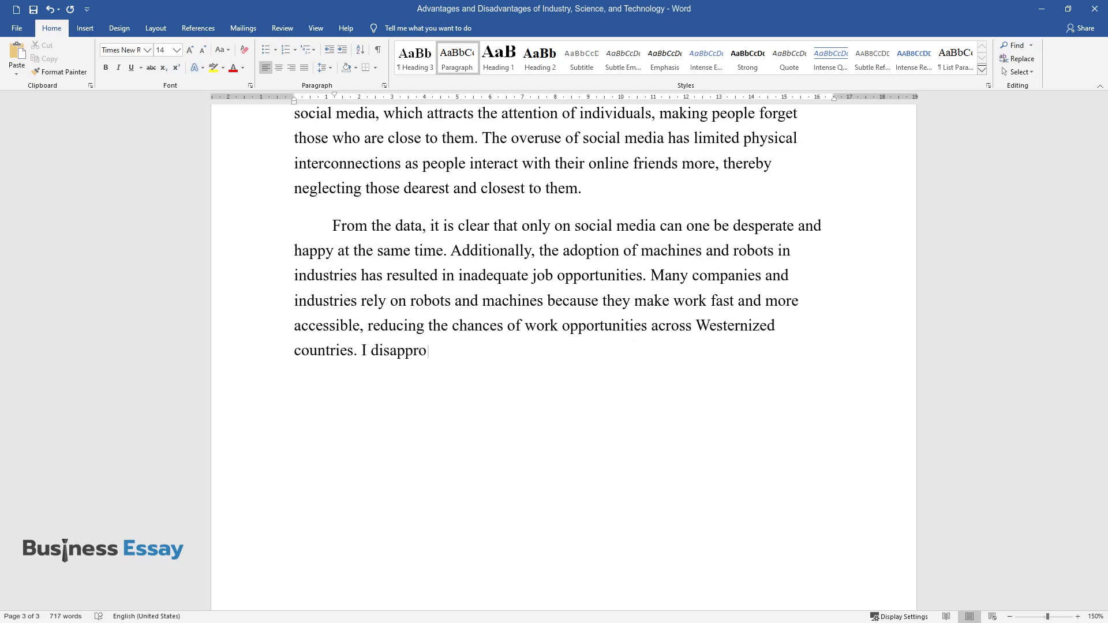
pyautogui.write('ve of machines like robots because ')
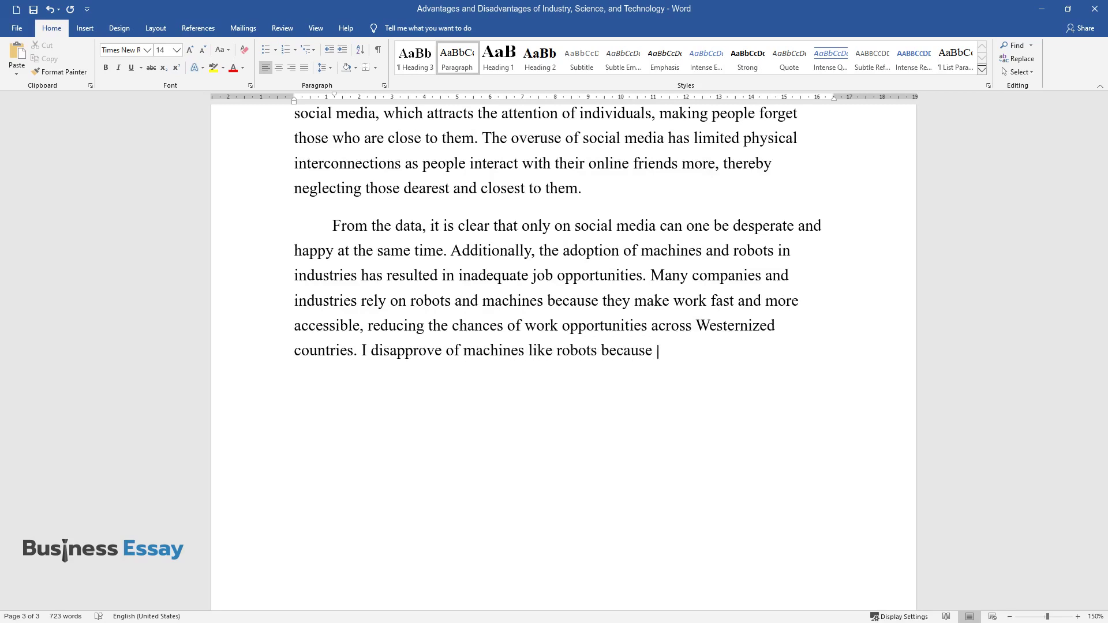
pyautogui.write('they can complete a lot of work qu')
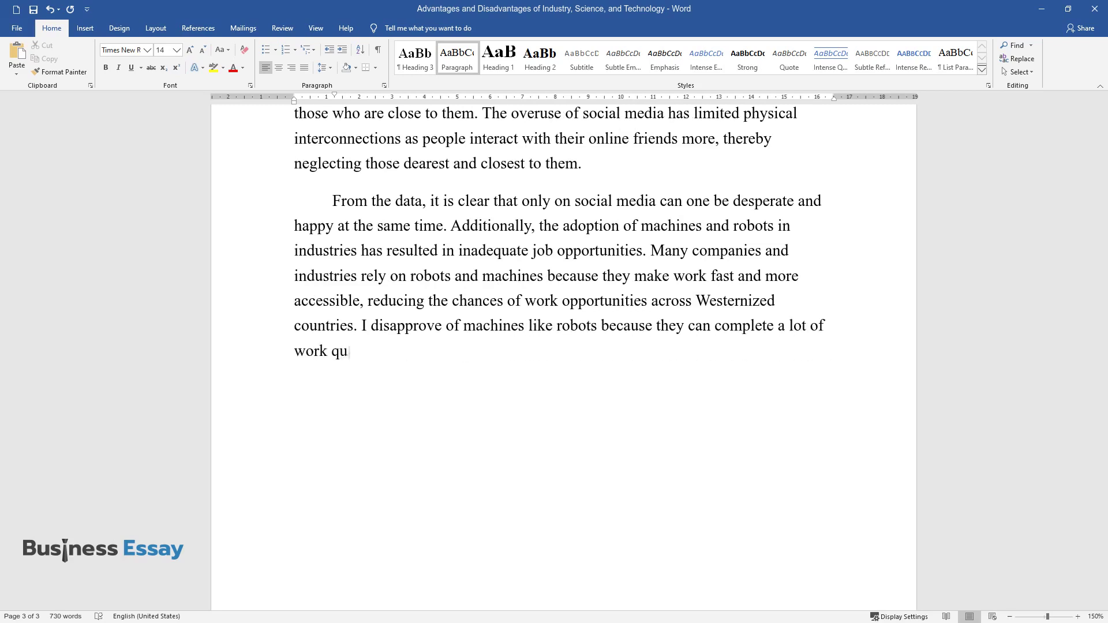
pyautogui.write('ickly, making it difficult for humans')
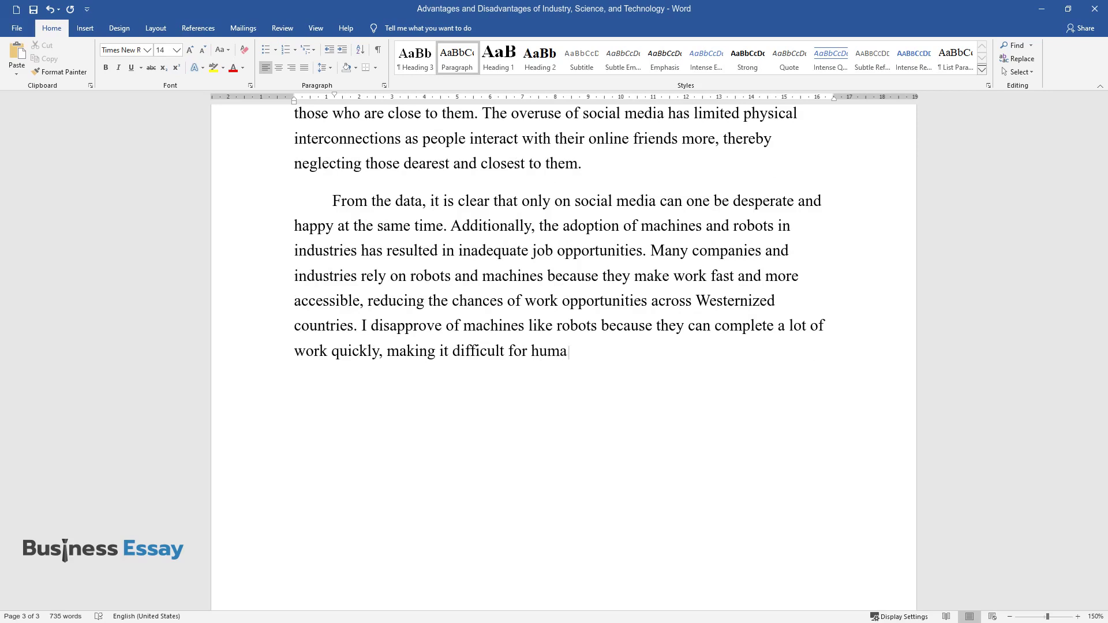
pyautogui.write(' to get employment opportunities')
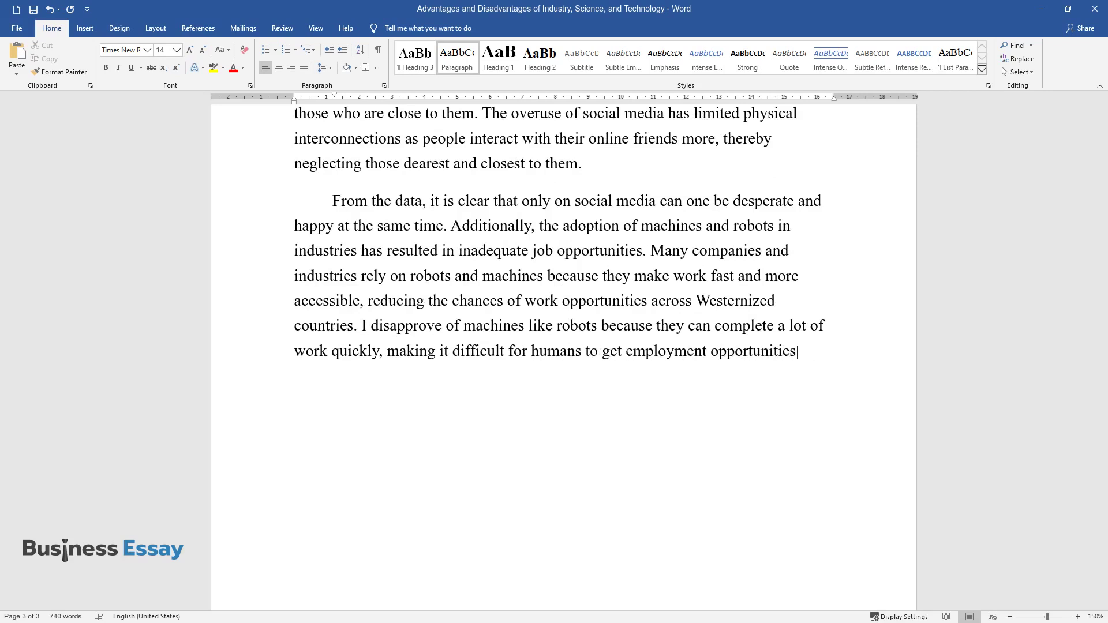
pyautogui.write(' of poor quality.')
# End the robots paragraph with 'of poor quality.' and begin an indented paragraph
pyautogui.press('Return')
pyautogui.press('Tab')
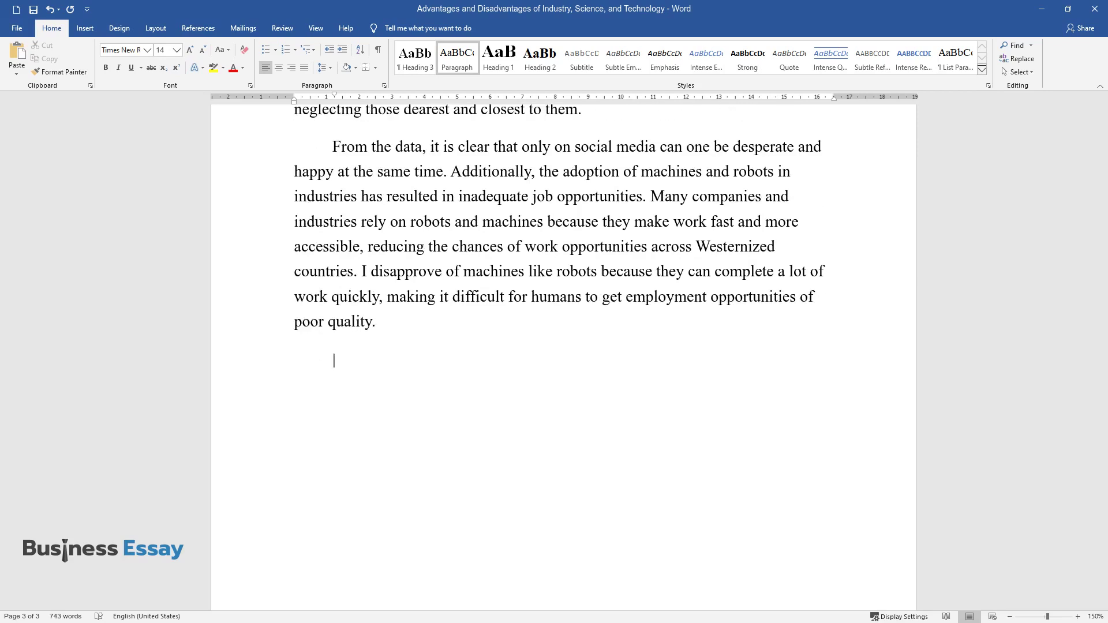
pyautogui.write('Additionally, in the education sec')
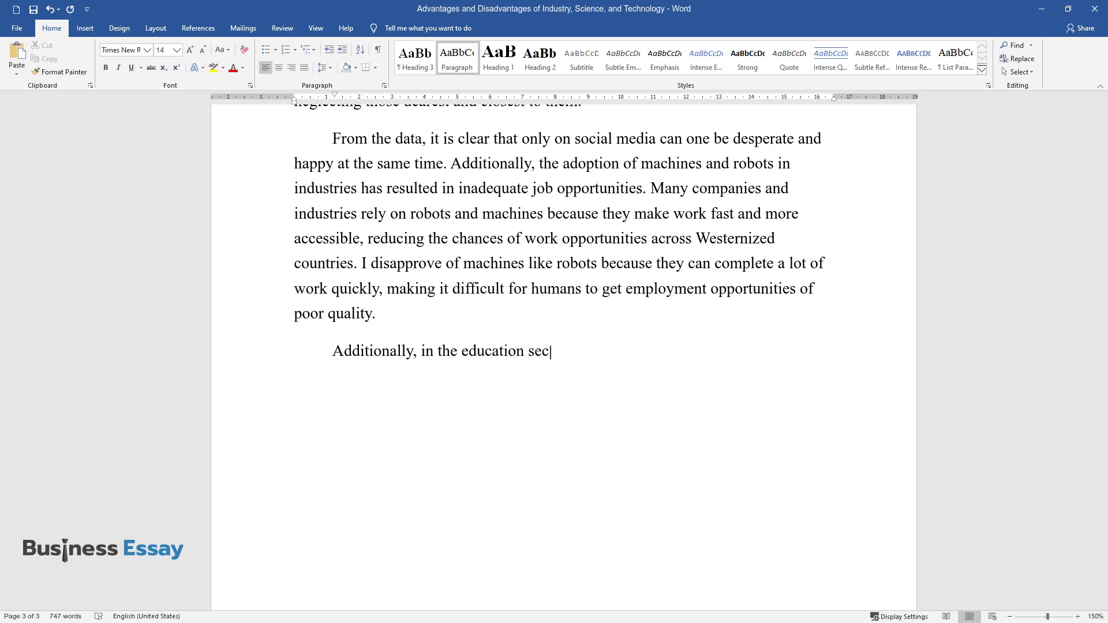
pyautogui.write('tor, examination irregularities have increased with the onset of te')
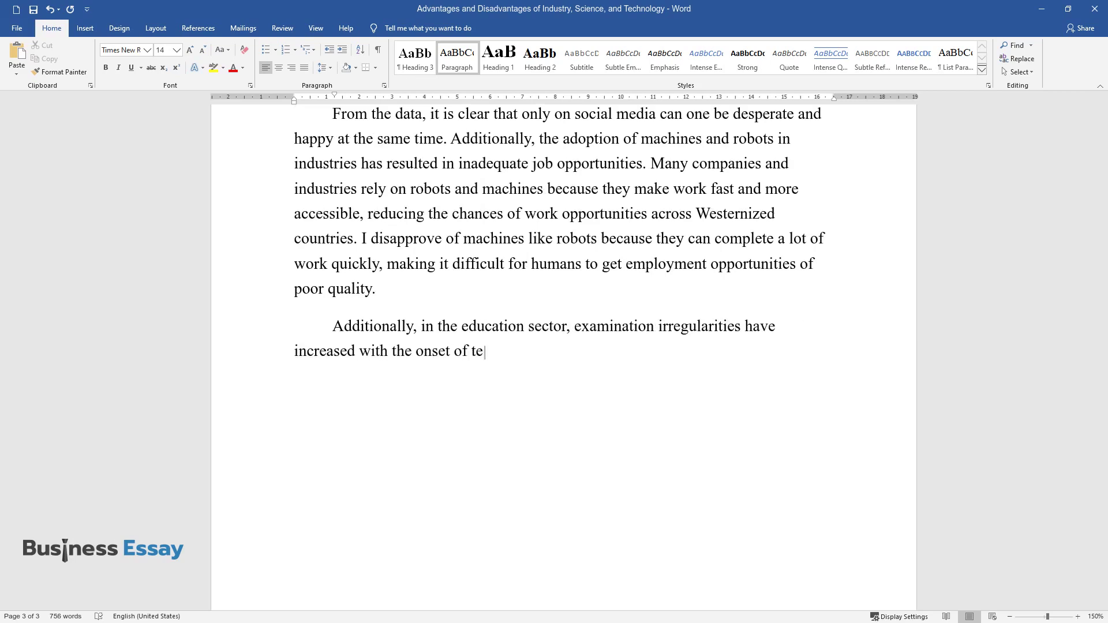
pyautogui.write('chnology across the globe. Most stu')
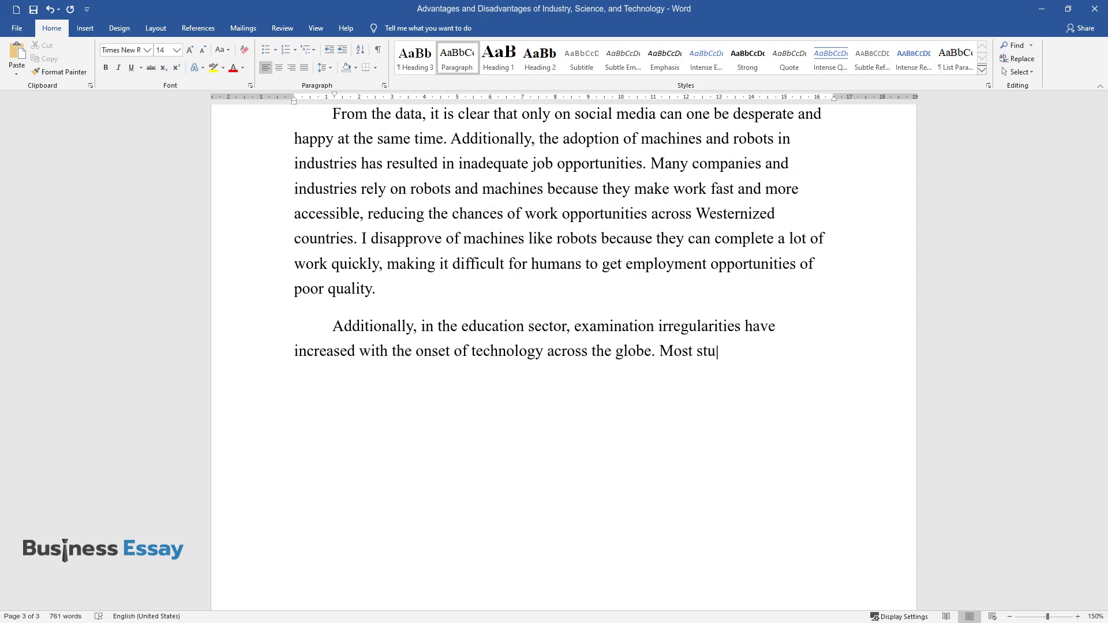
pyautogui.write('dents rely on Goo')
pyautogui.write(' getting i')
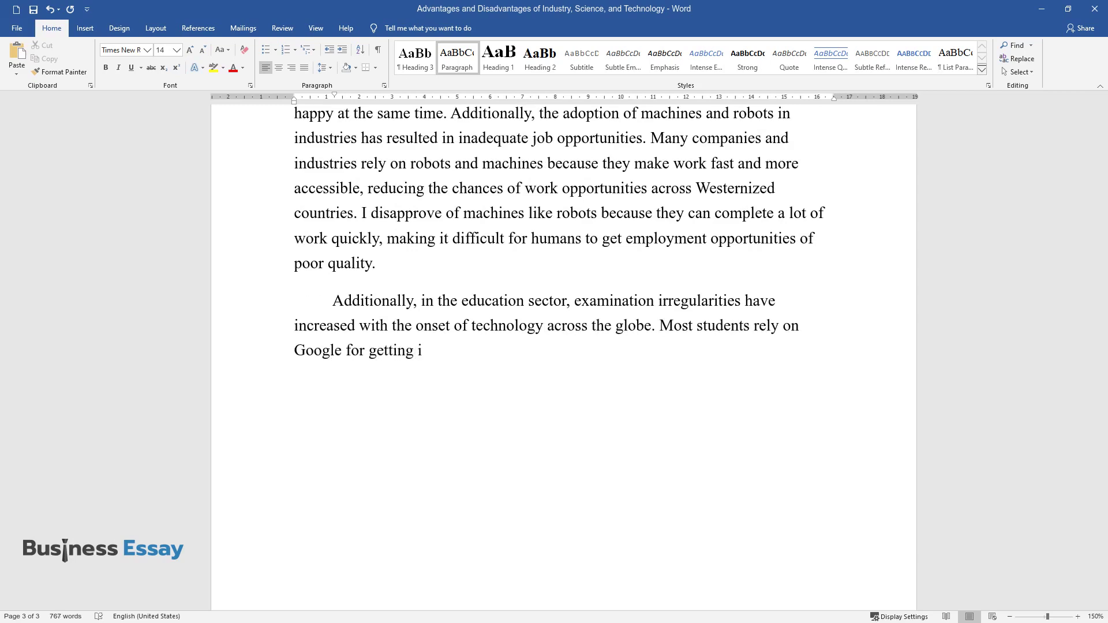
pyautogui.write('nformation to work out their assig')
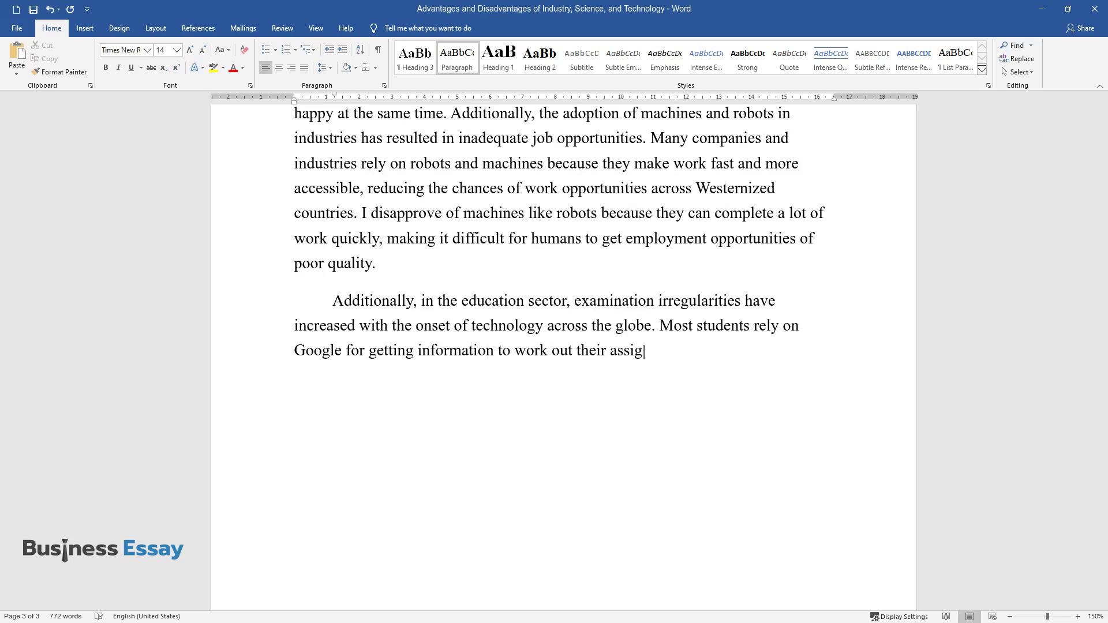
pyautogui.write('nments which minimizes')
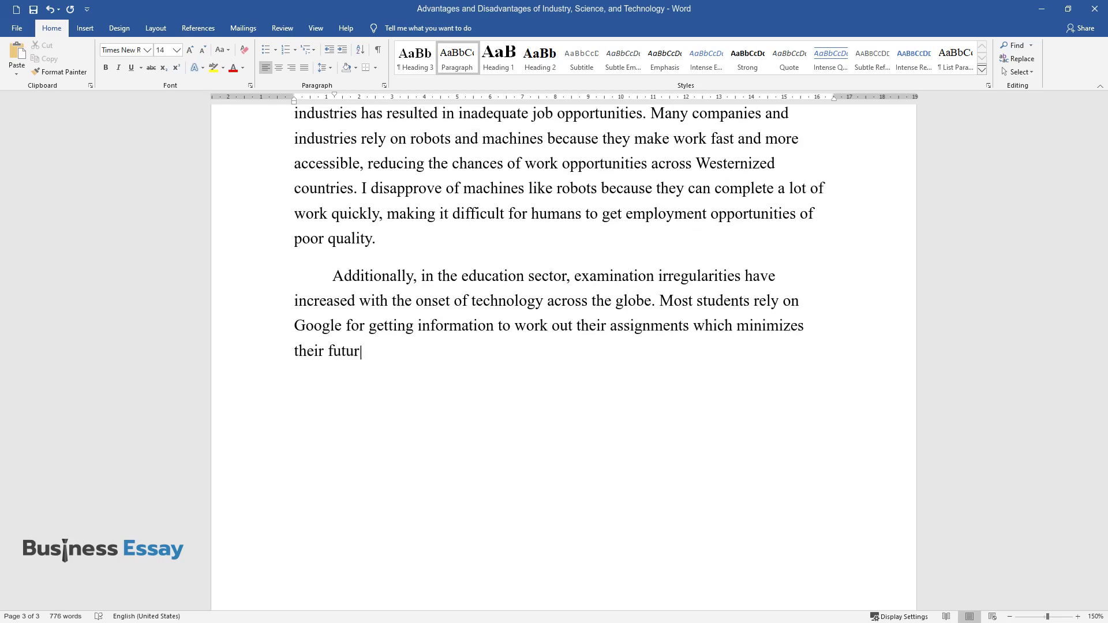
pyautogui.write(' their futurvity, inventions, and pra')
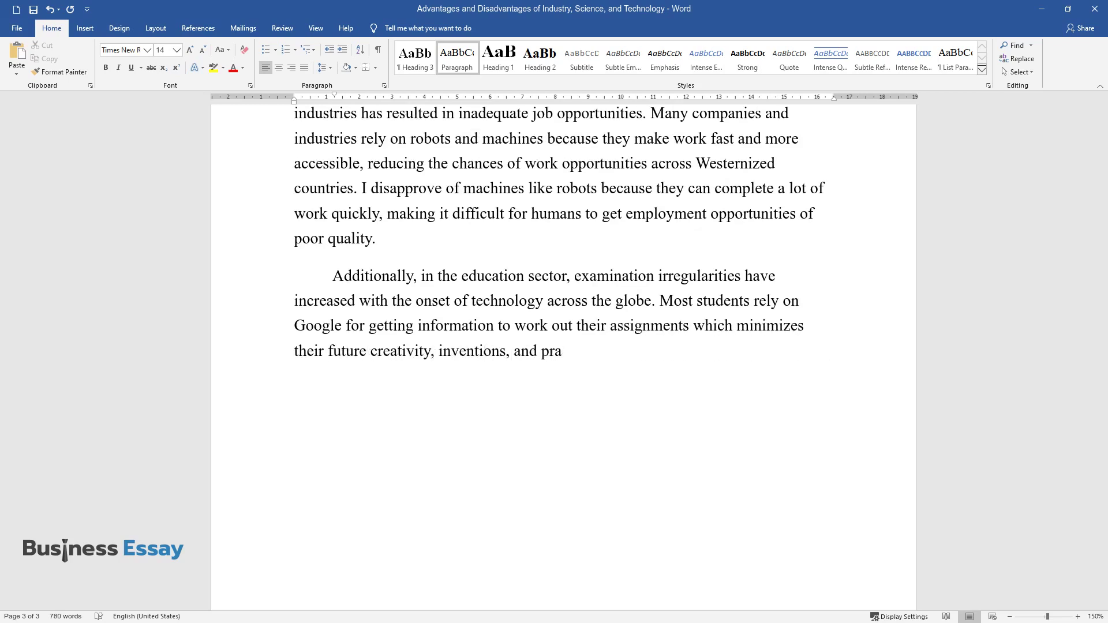
pyautogui.write('ctical innovations. Cases of cheat')
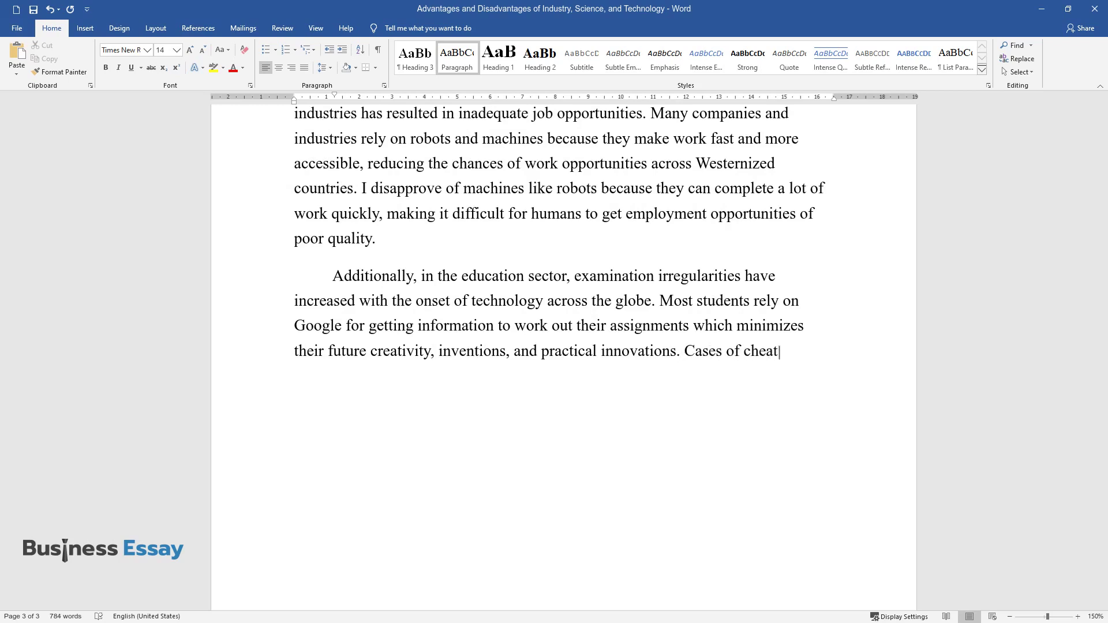
pyautogui.write('ing in exams have increased over t')
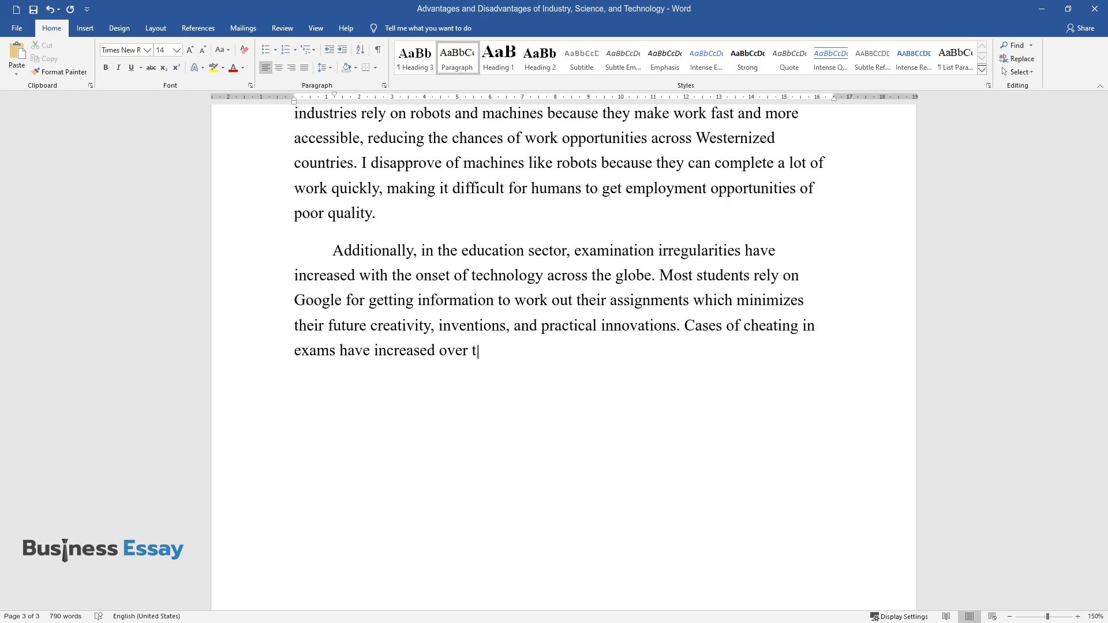
pyautogui.write('he years as multiple students snea')
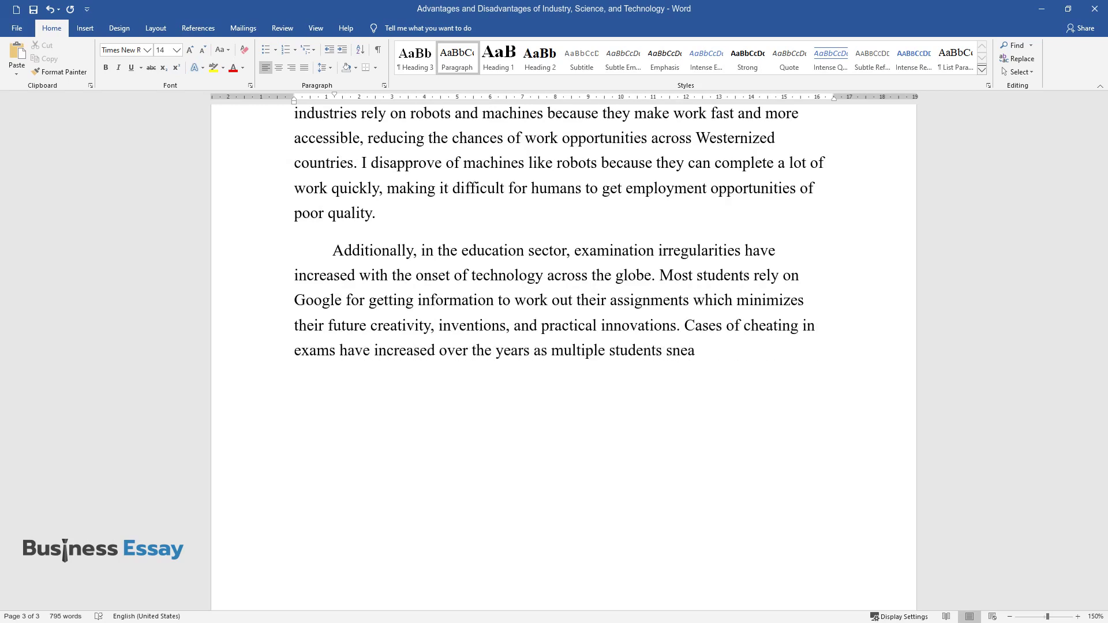
pyautogui.write('k into exam halls with smartphones')
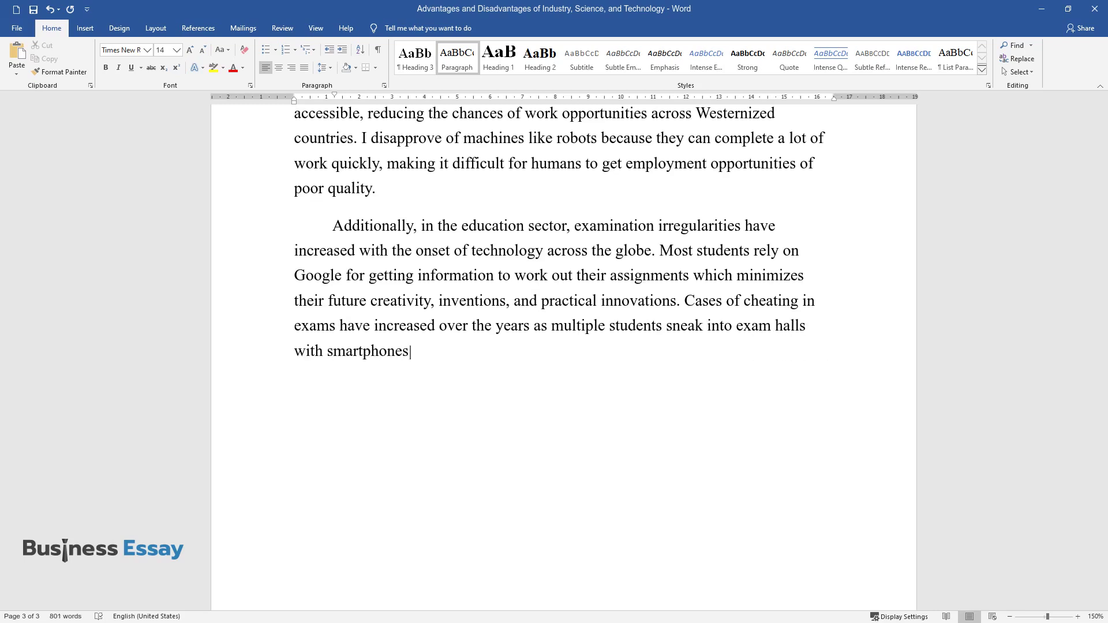
pyautogui.write('e examinations as')
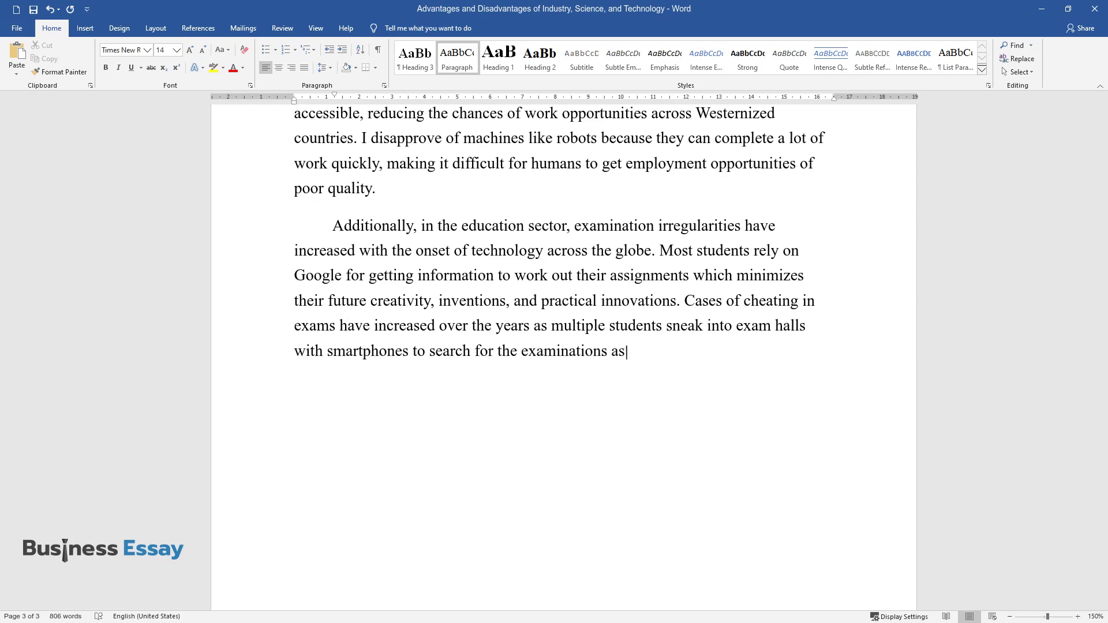
pyautogui.write('ked in the examination papers.')
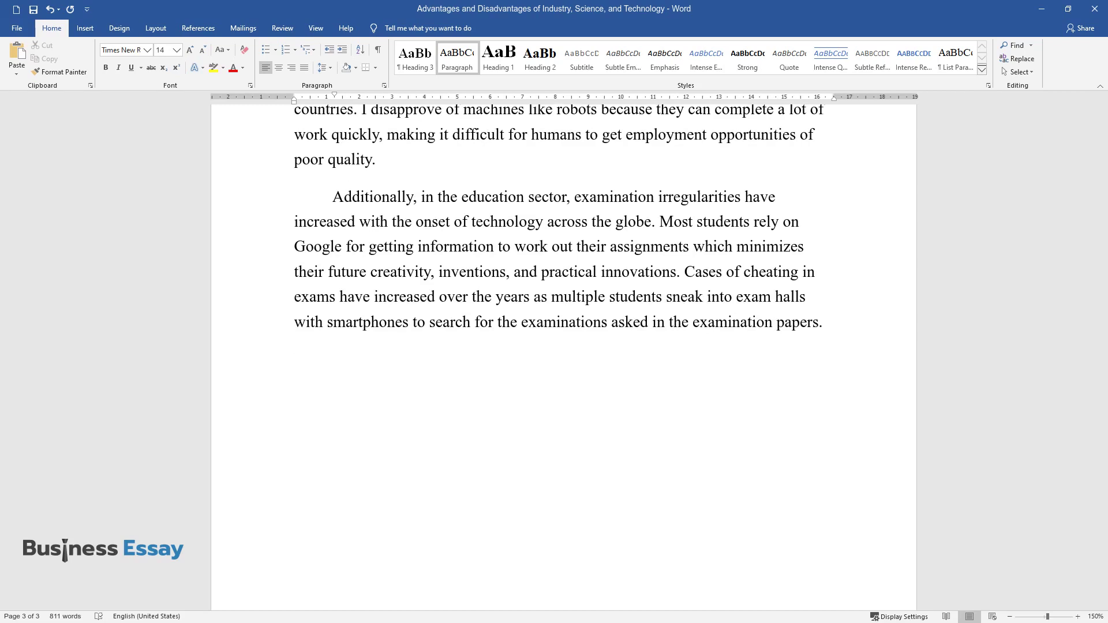
pyautogui.write('Cyber securi')
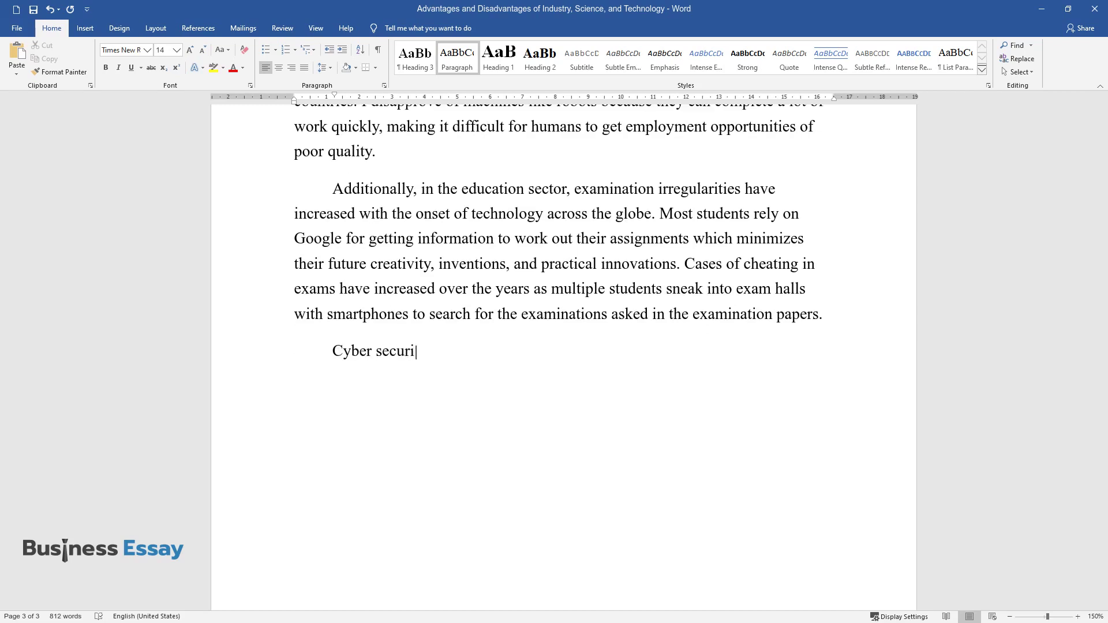
pyautogui.write('ty and hacking have increased amon')
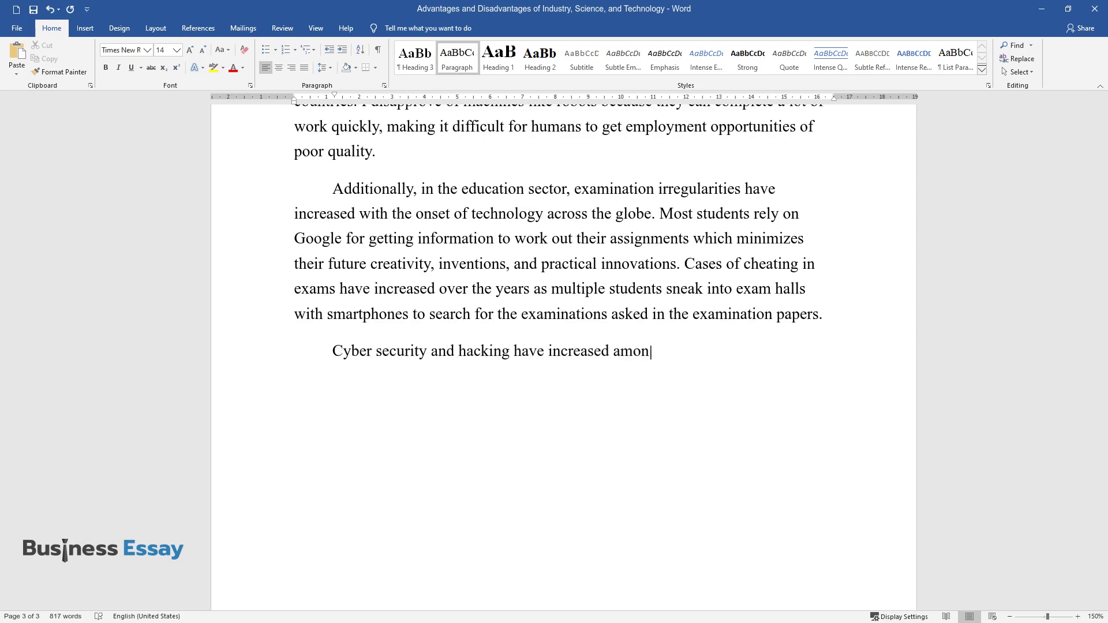
pyautogui.write('g Westernized countries because t')
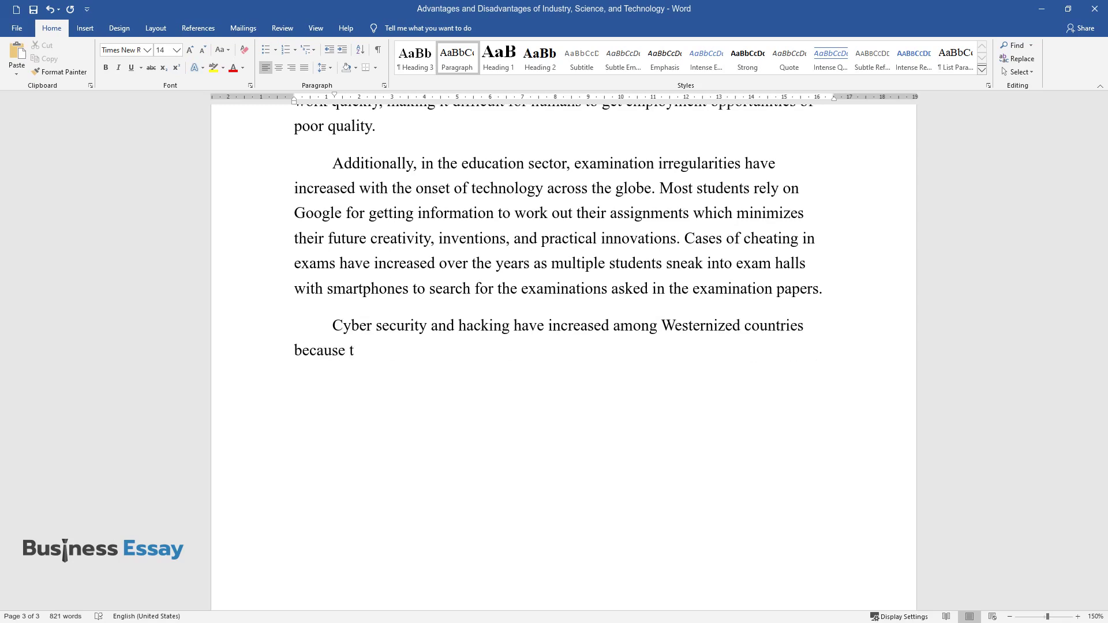
pyautogui.write('here is increased hacking and cyb')
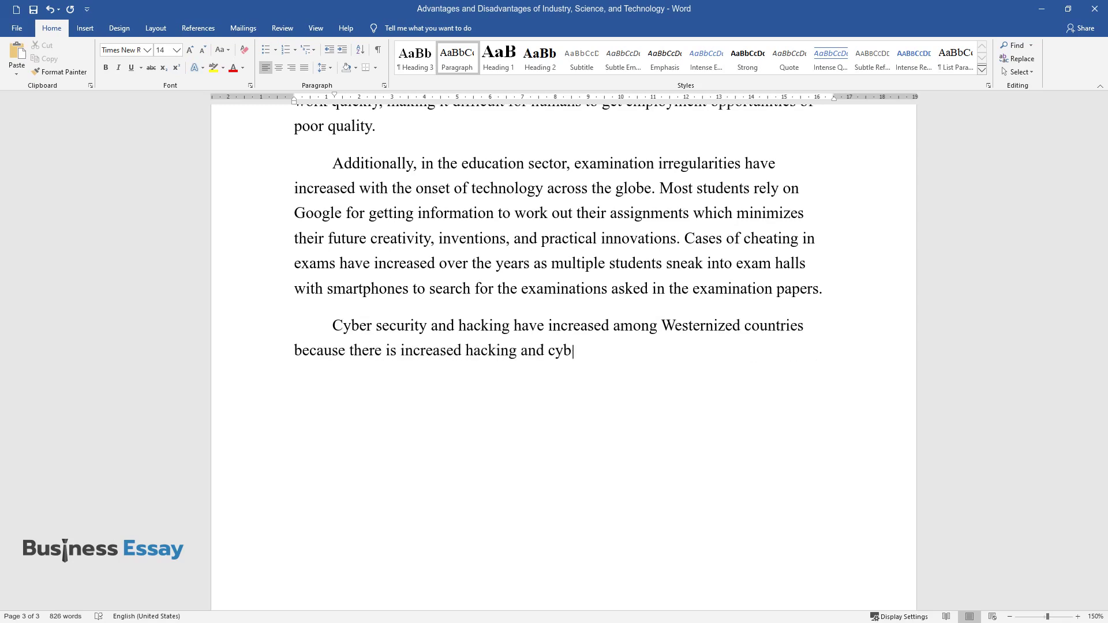
pyautogui.write('erbullying across the globe. Cyber')
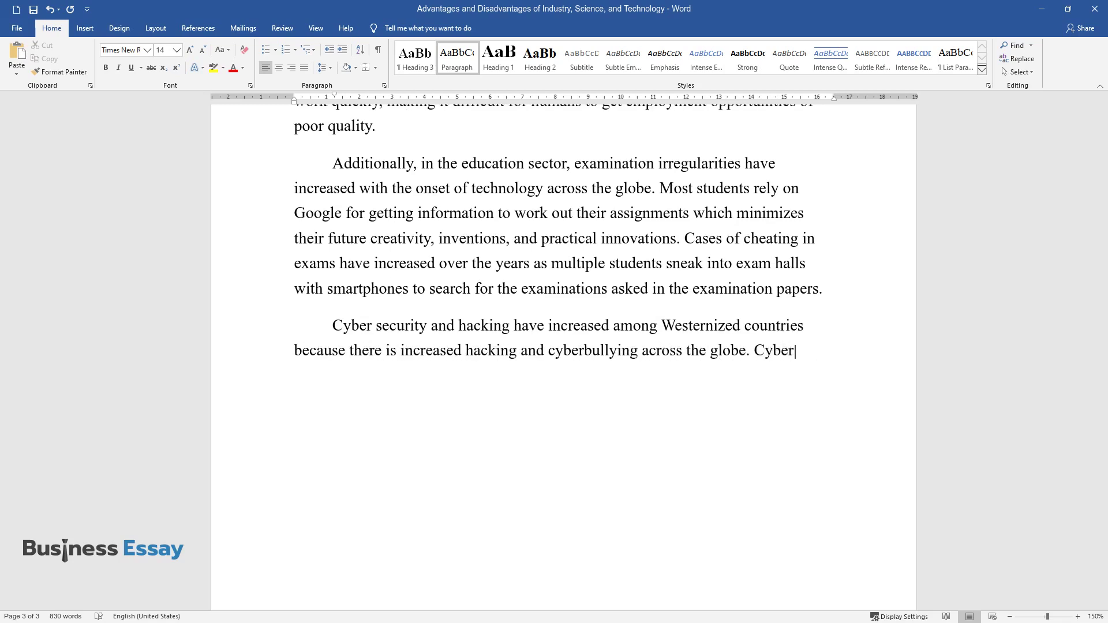
pyautogui.write('bullying, which involves sharing')
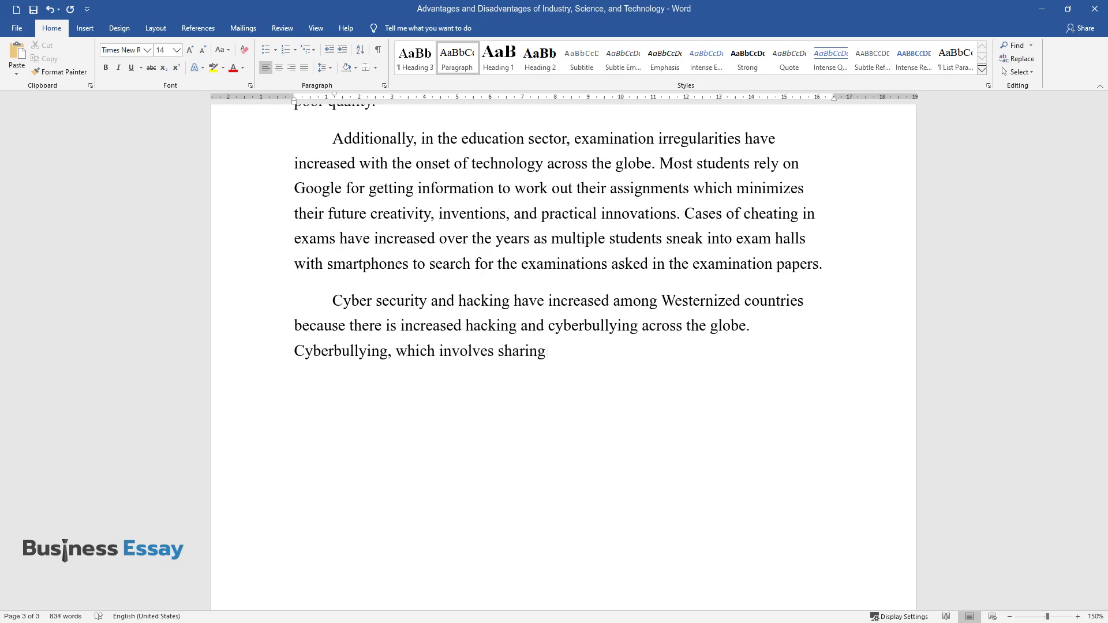
pyautogui.write(' false, negative, mean, or harmful')
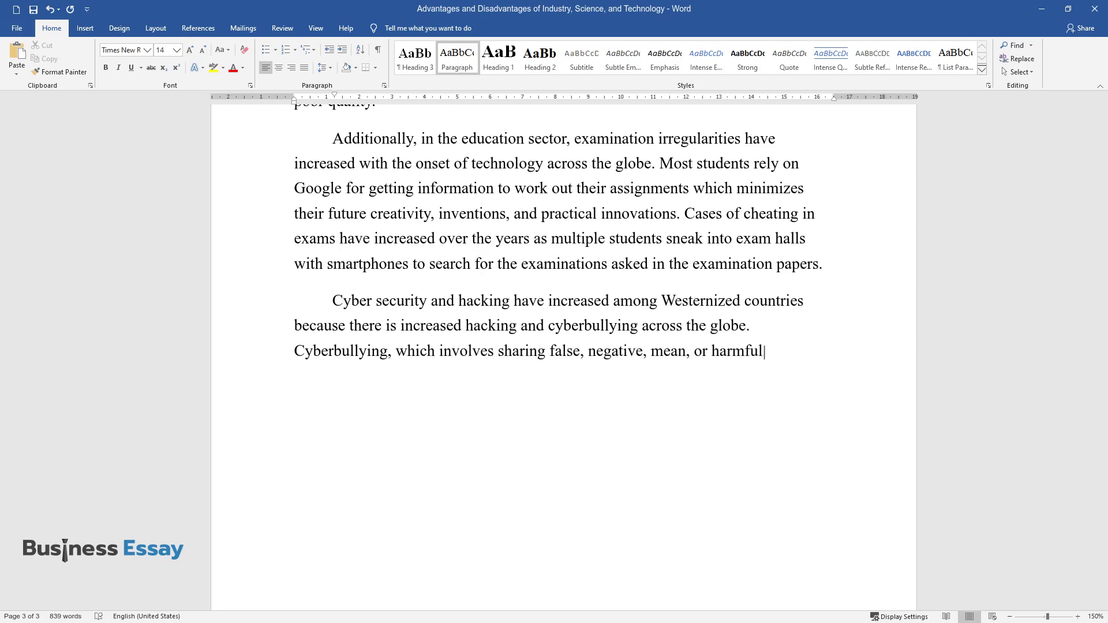
pyautogui.write(' information about someone on soci')
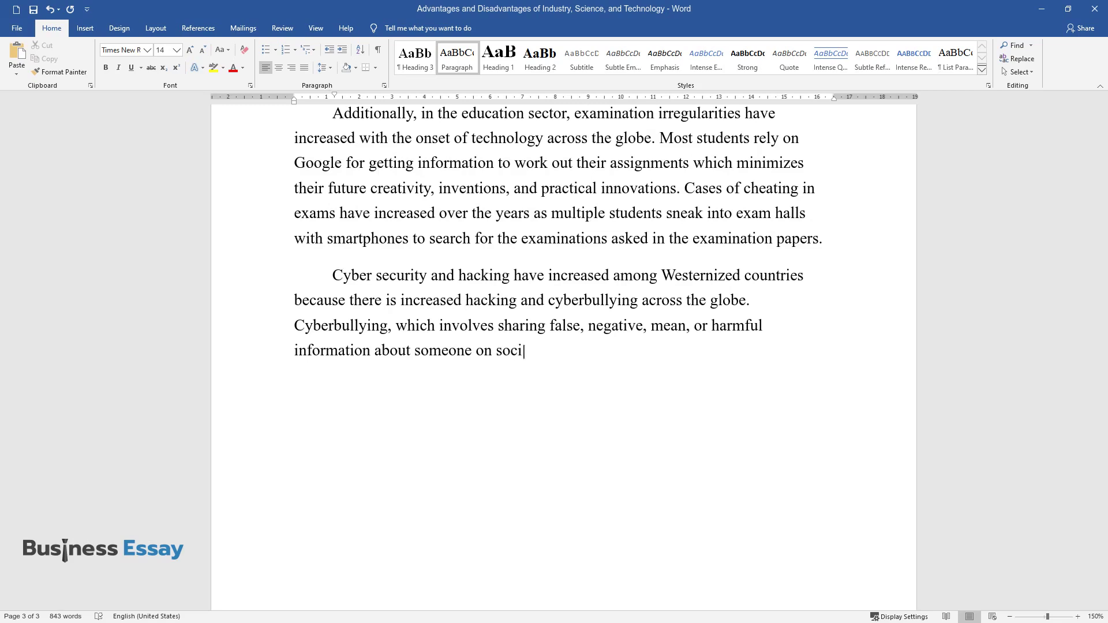
pyautogui.write('al media platforms, can be termed')
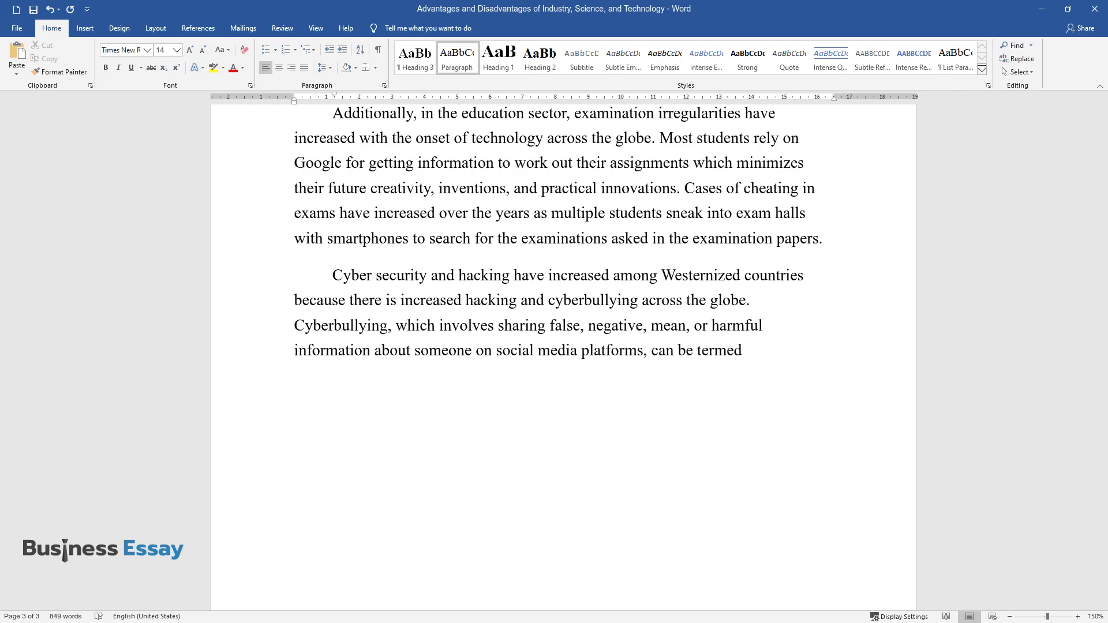
pyautogui.write(' humiliation. Technology has led ')
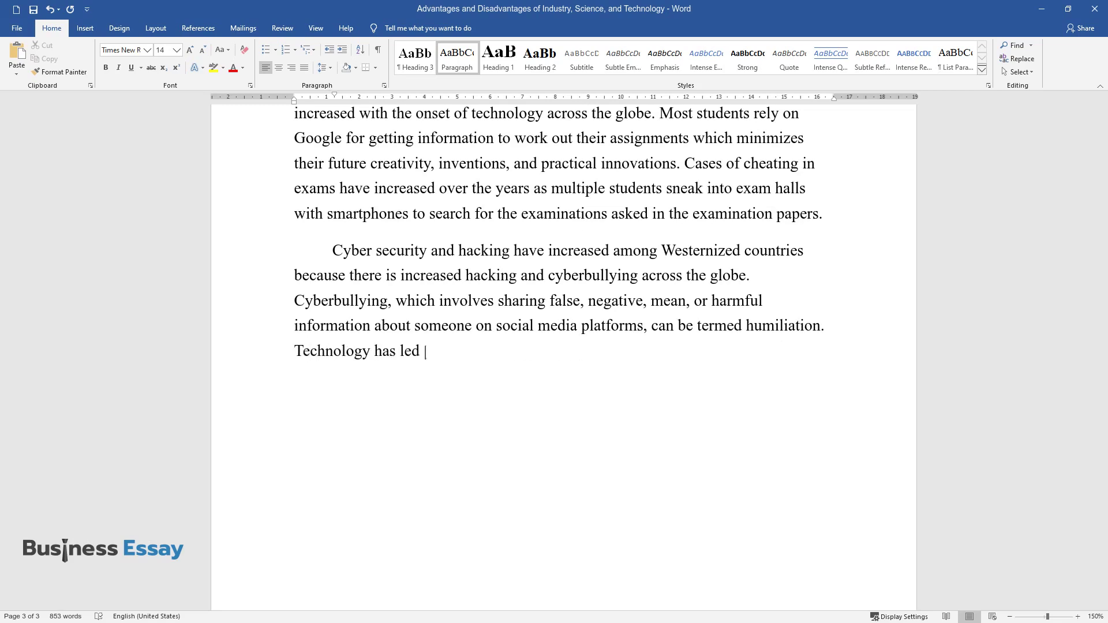
pyautogui.write('to an increase in immoralities sin')
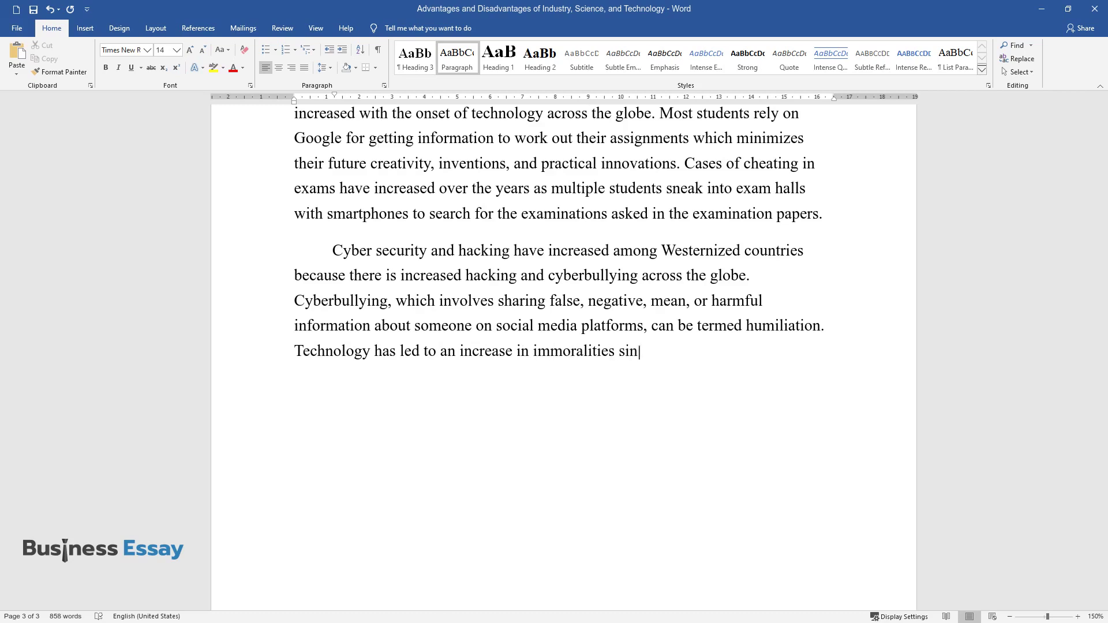
pyautogui.write('ce pornographic materials are fre')
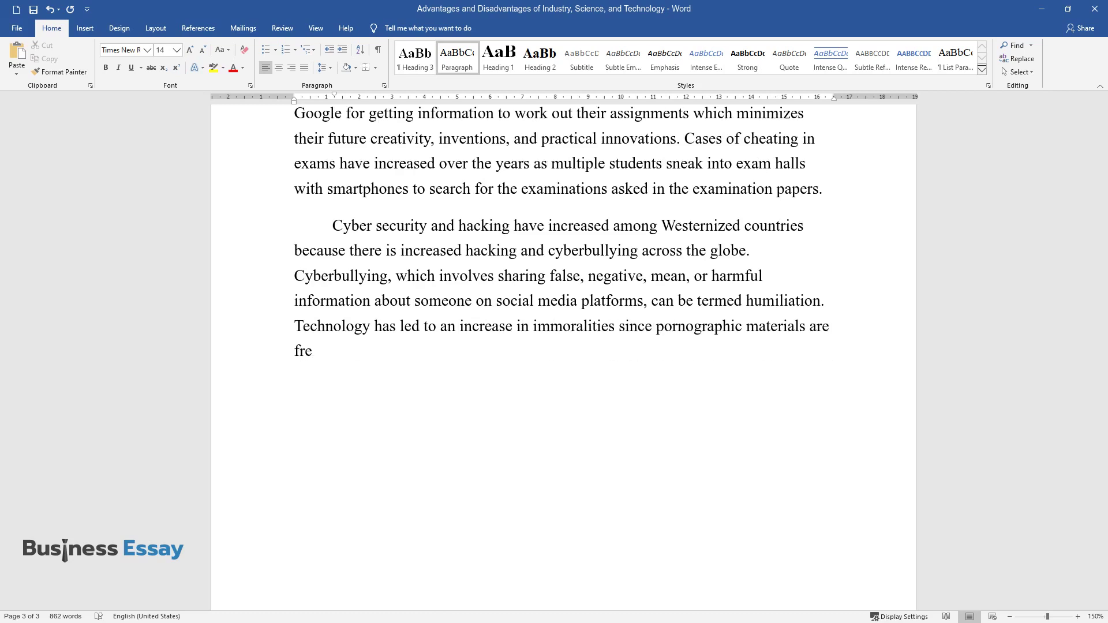
pyautogui.write('ely shared on various platforms. ')
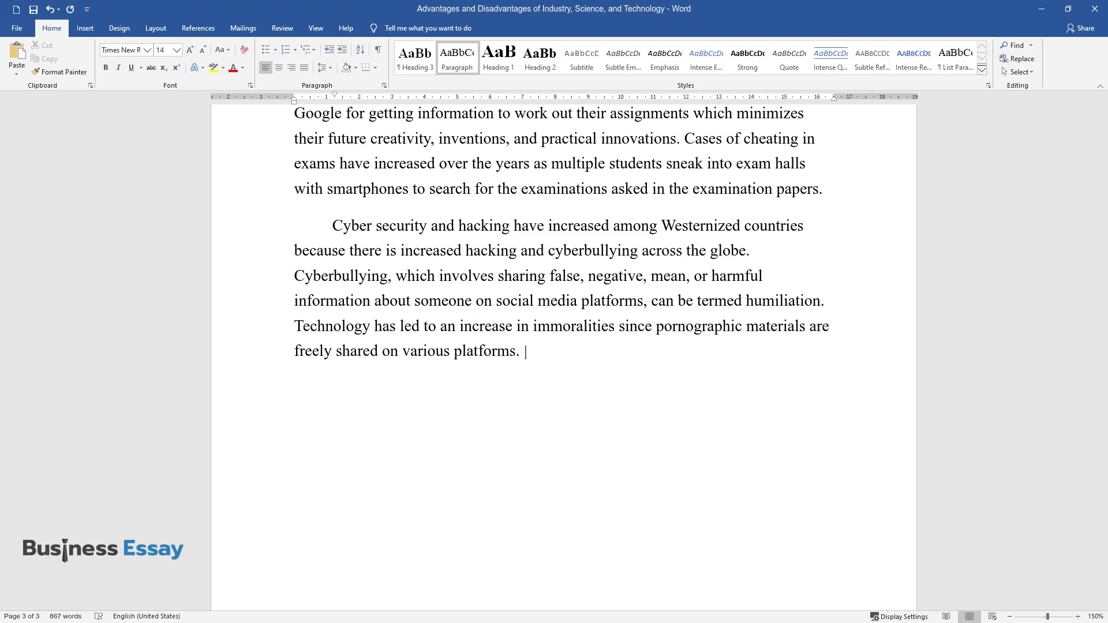
pyautogui.write('As a result, some individuals who ')
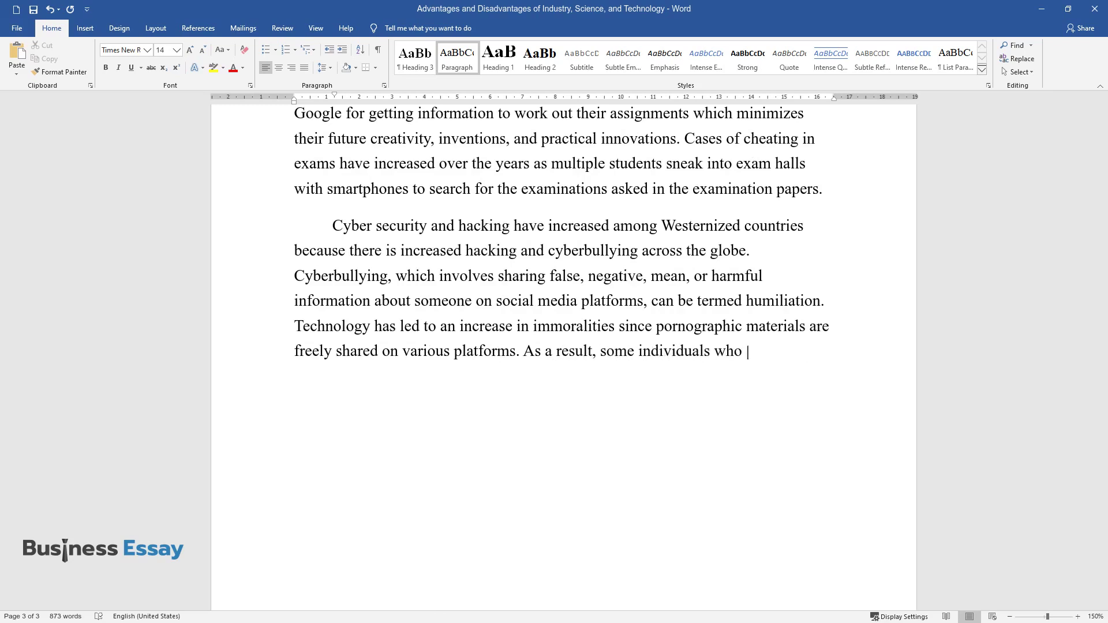
pyautogui.write('participate in illegal activities')
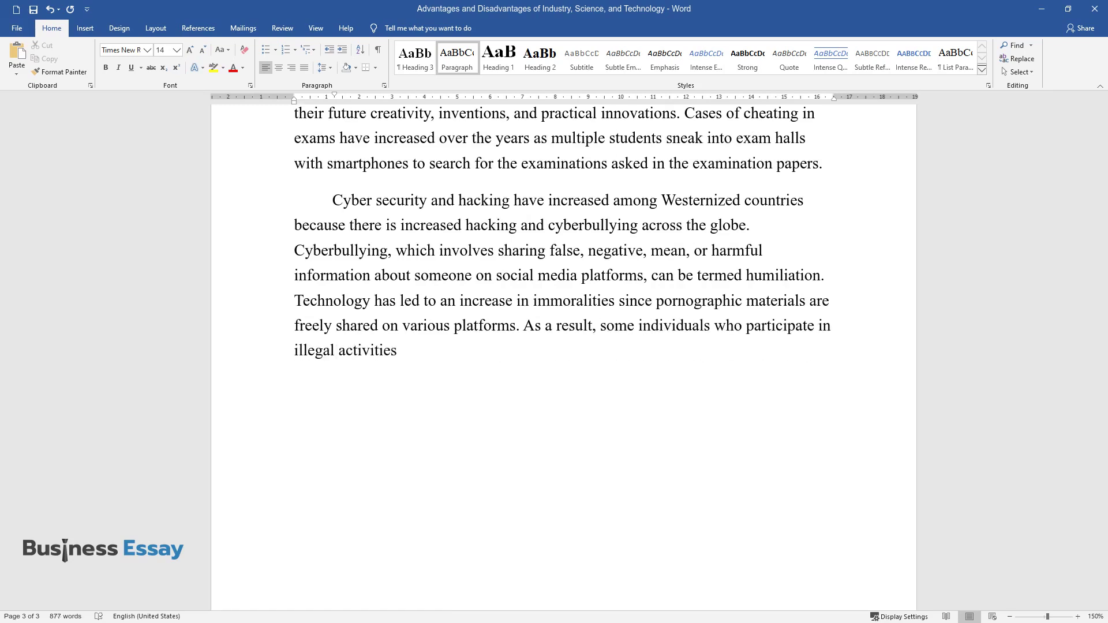
pyautogui.write(' may lure underage children into')
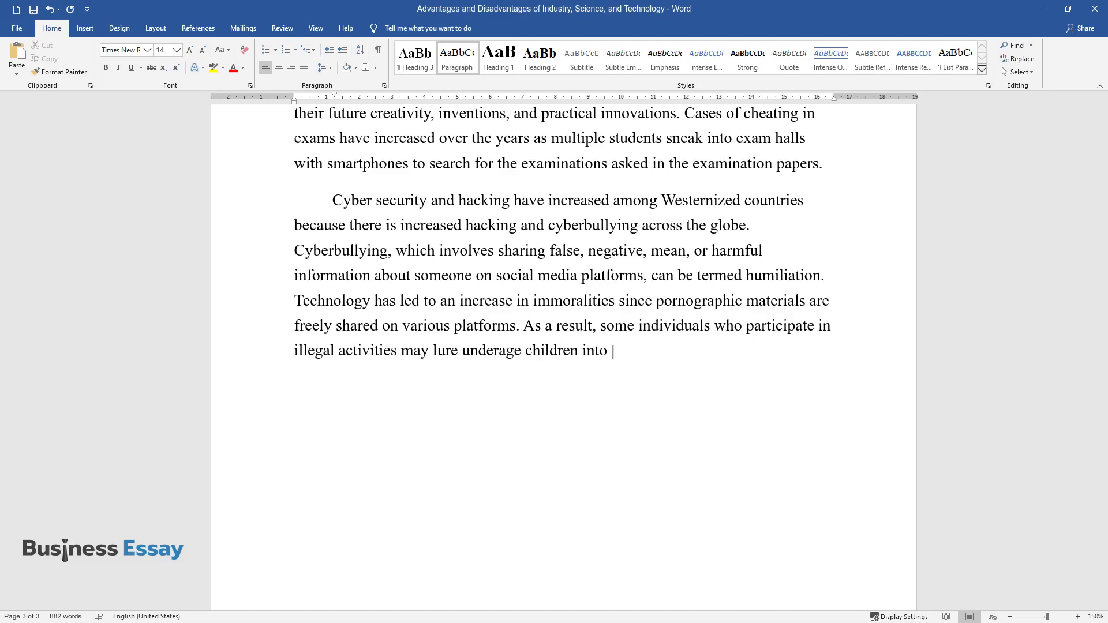
pyautogui.write('the opportunities to make money. I')
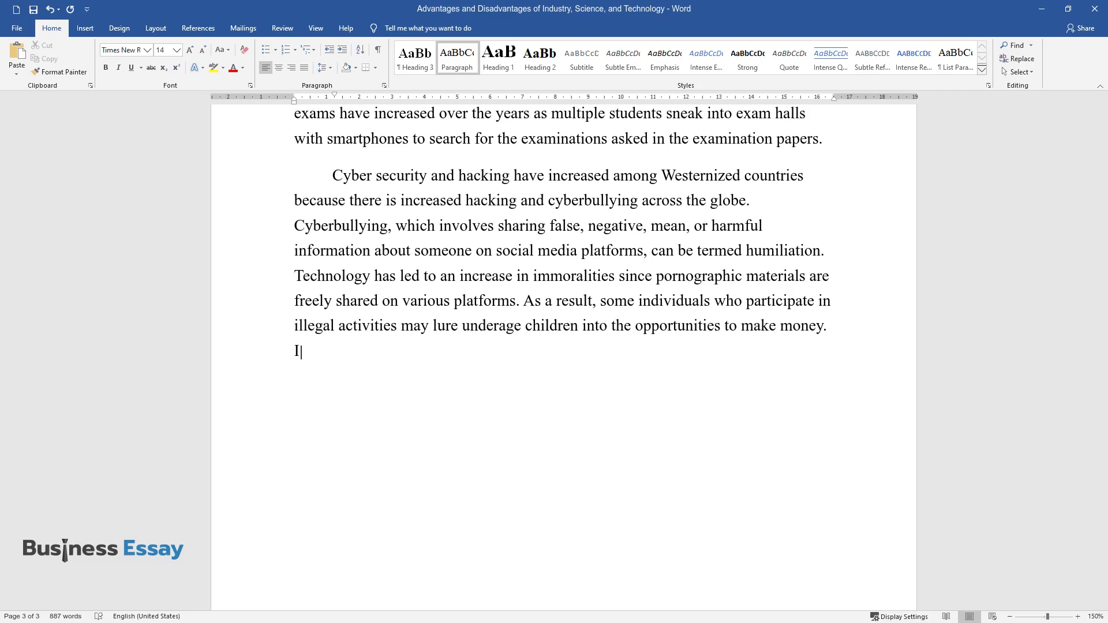
pyautogui.write('ndustries have increased pollutio')
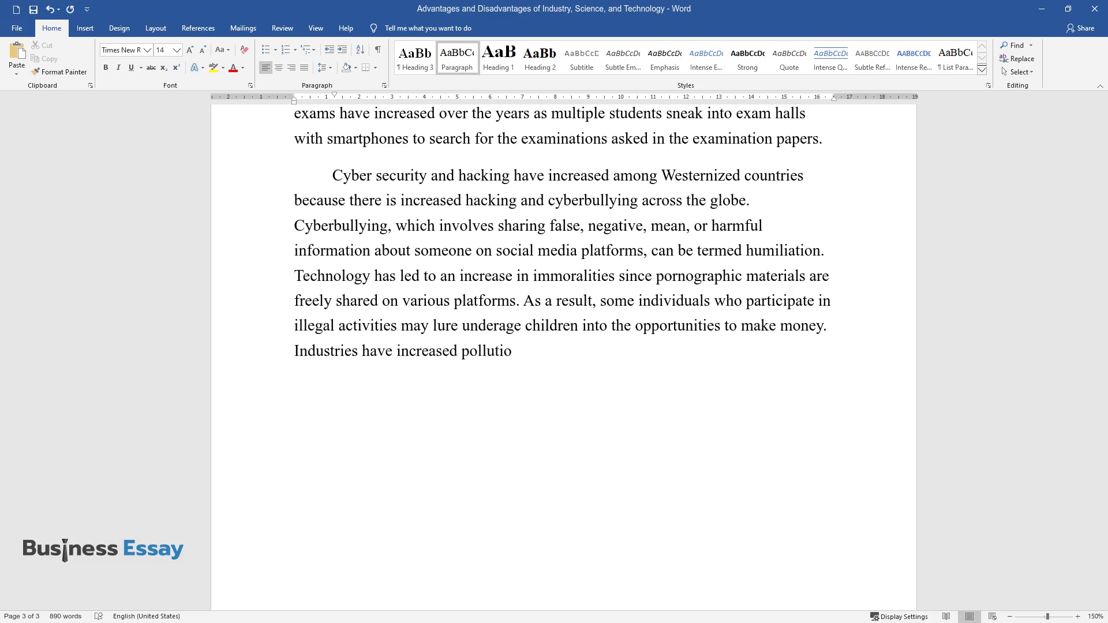
pyautogui.write('ld.')
# End the cyber-security paragraph with worldwide pollution and begin an indented paragraph
pyautogui.press('Return')
pyautogui.press('Tab')
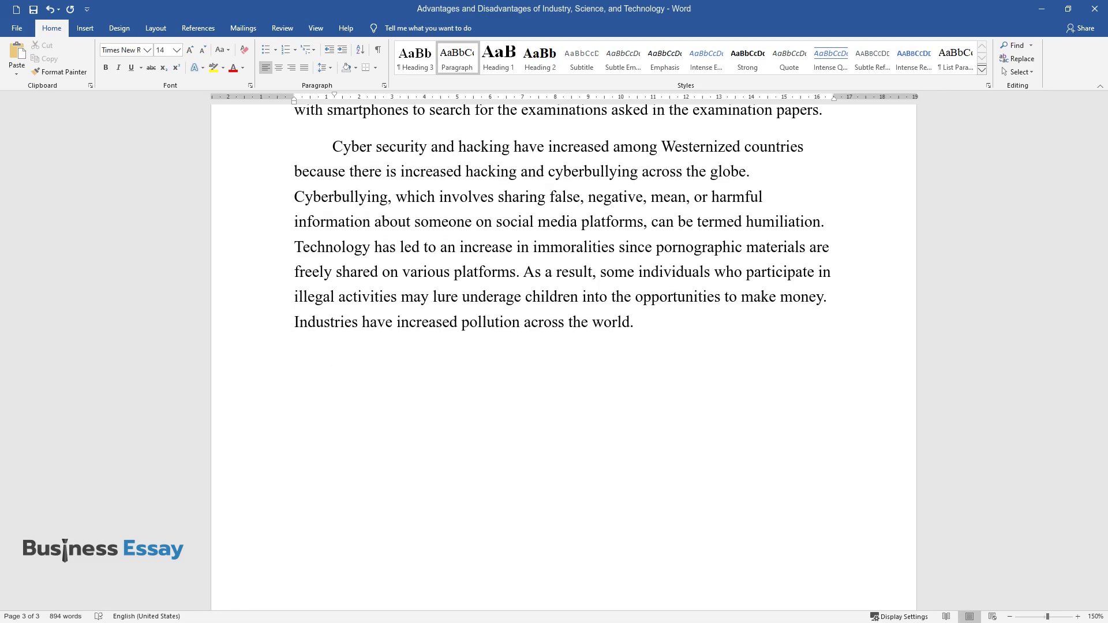
pyautogui.write('Disposal of waste and other em')
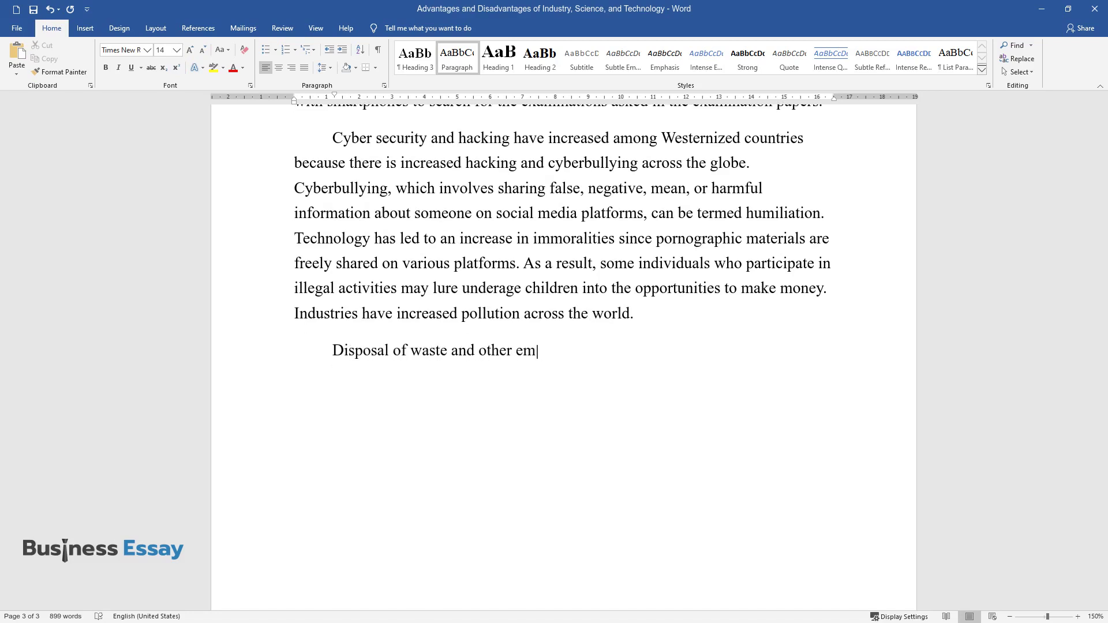
pyautogui.write('issions from the industries may ')
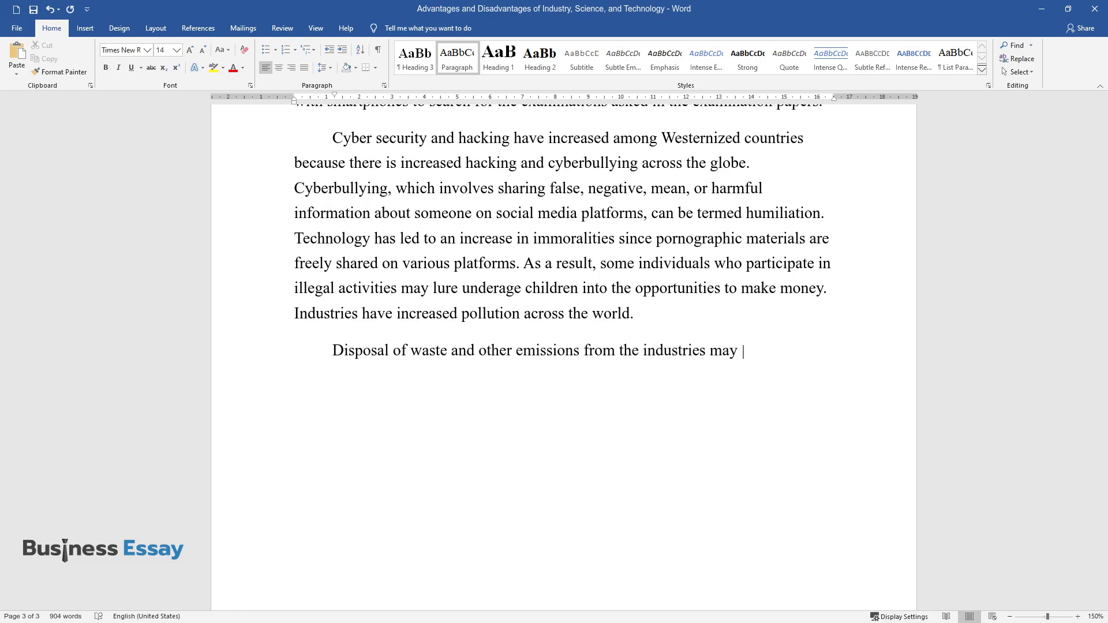
pyautogui.write('cause water, soil, and air pollu')
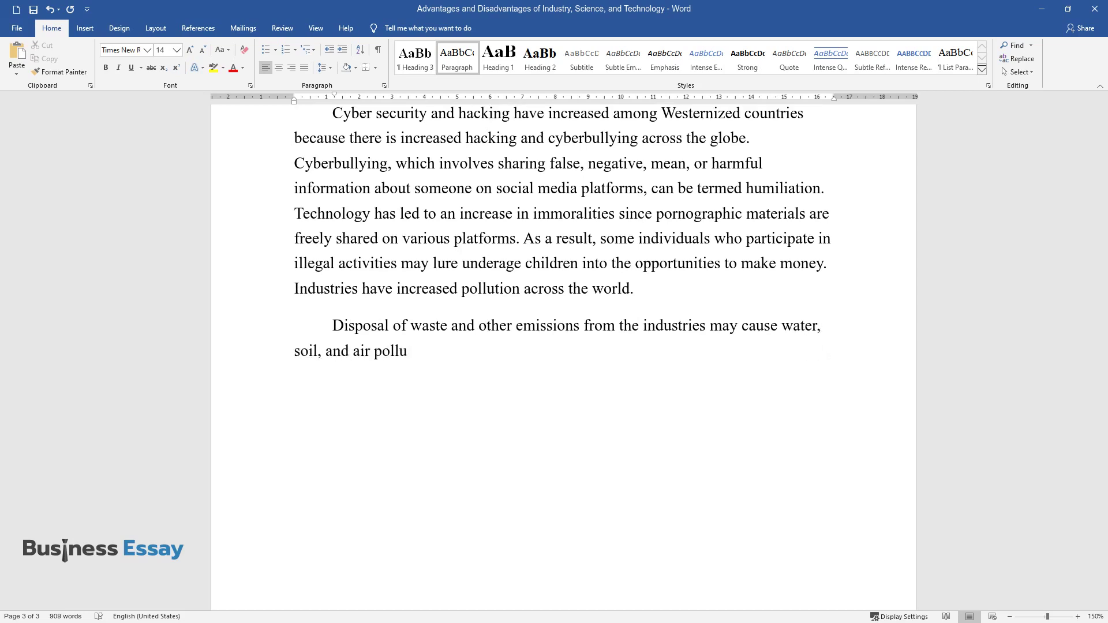
pyautogui.write('tion, impacting the living and no')
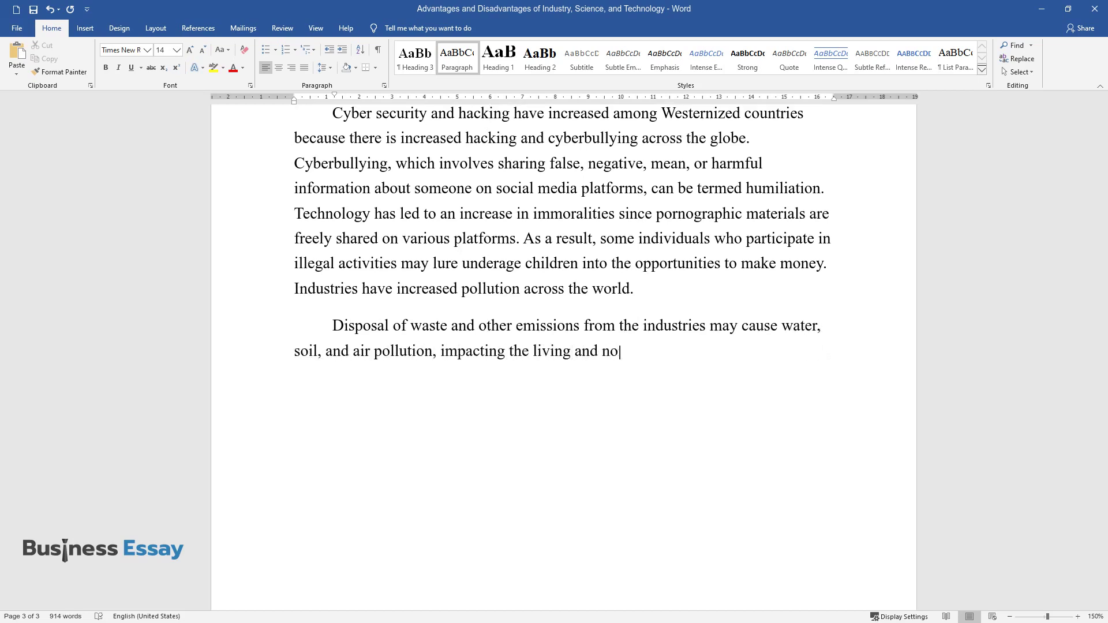
pyautogui.write('n-living')
pyautogui.write('arth. Co')
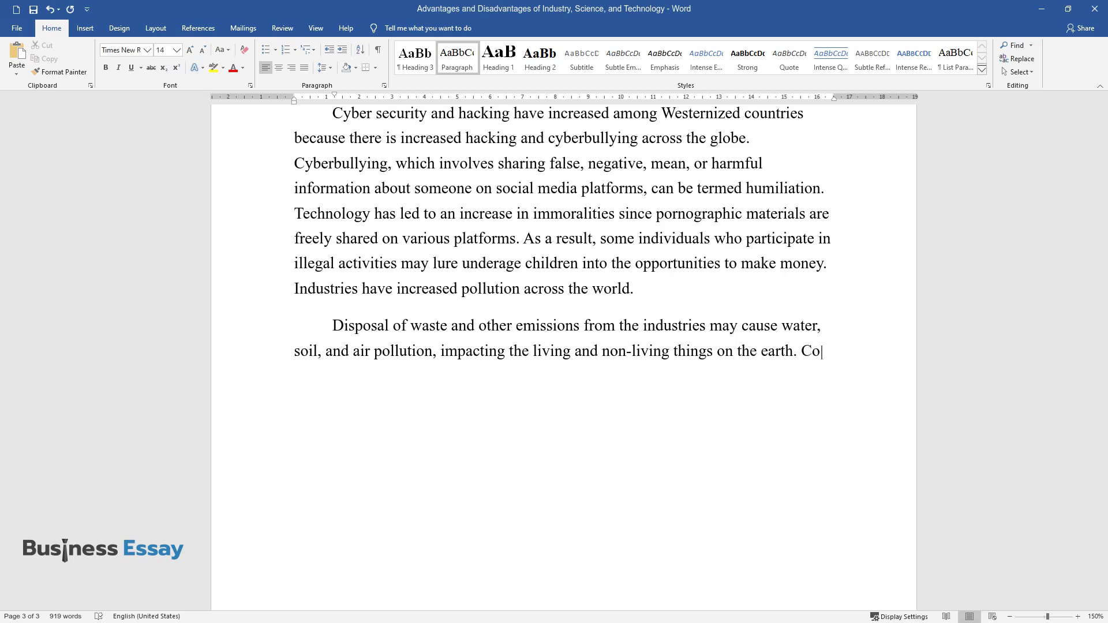
pyautogui.write('nclusively, tech')
pyautogui.write('nology, science,')
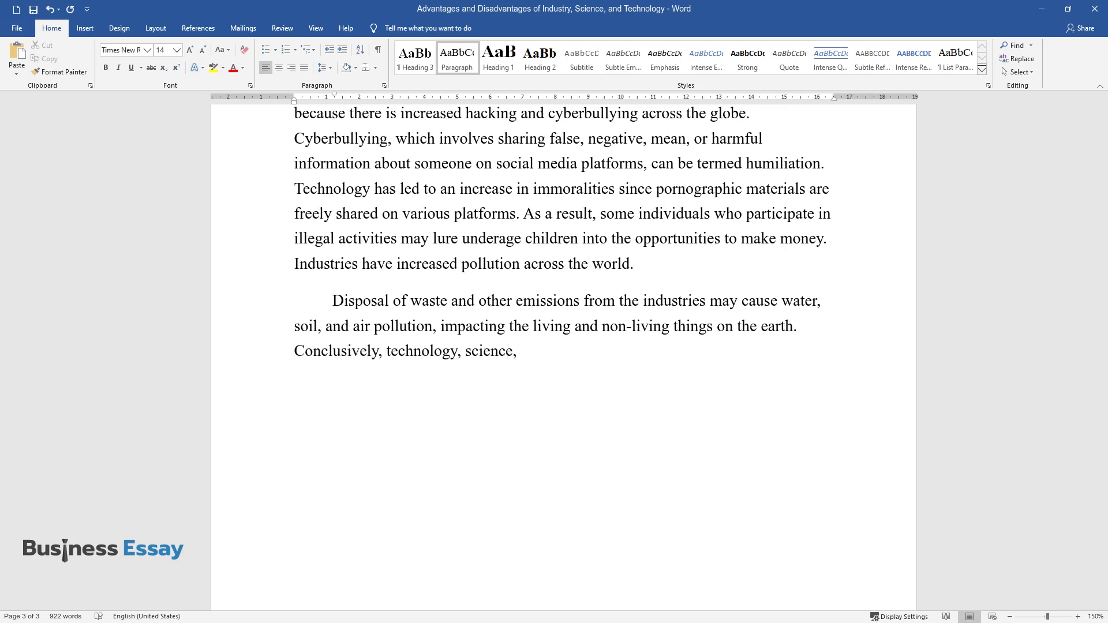
pyautogui.write(' and industries have positive and')
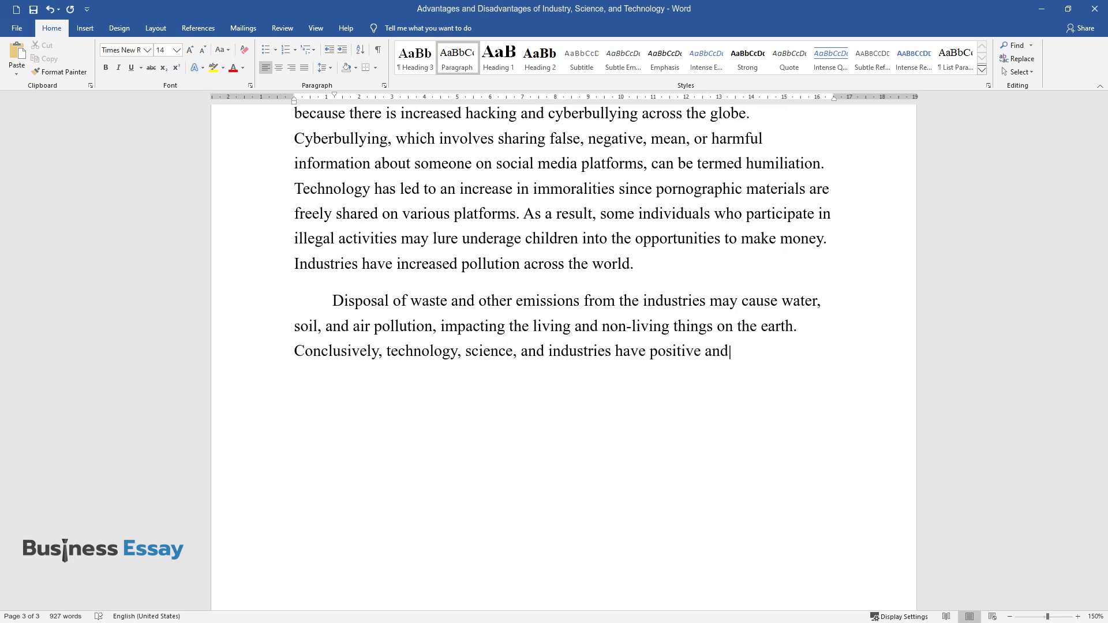
pyautogui.write(' negative aspect')
pyautogui.write("e earth's")
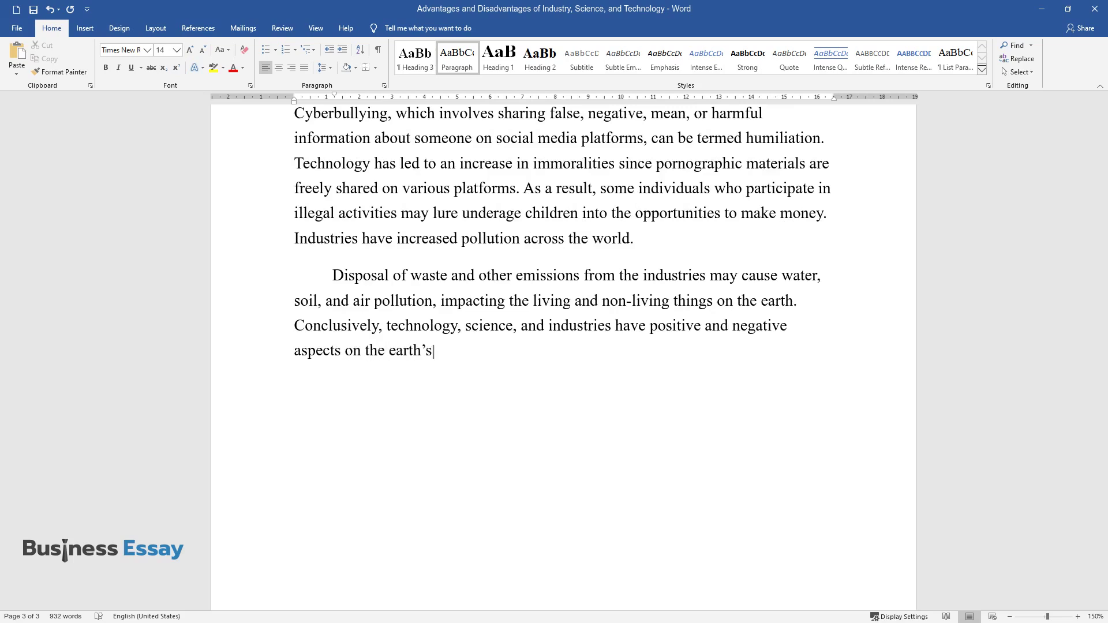
pyautogui.write(' surface. Improvement in communi')
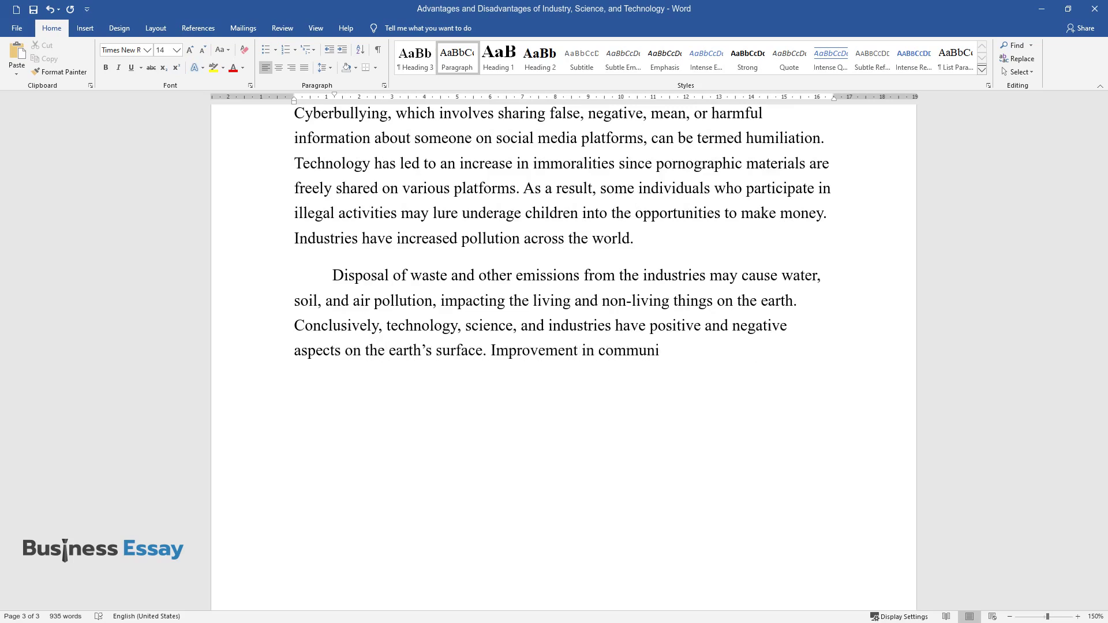
pyautogui.write('cation and trans')
pyautogui.write('owth of ')
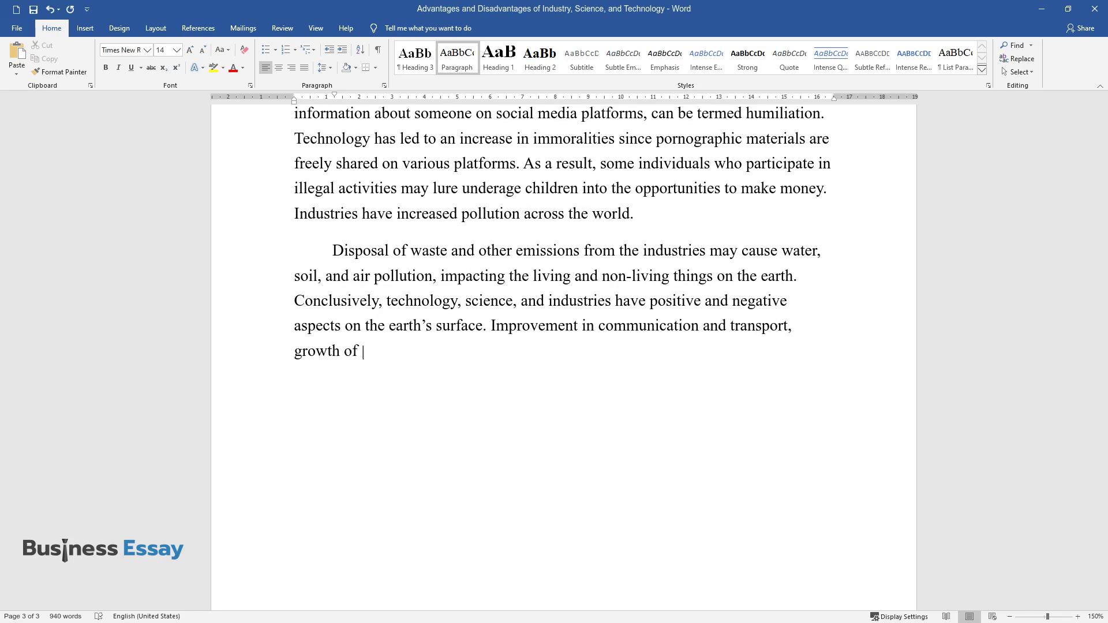
pyautogui.write('trade and industr')
pyautogui.write('ies, new inventi')
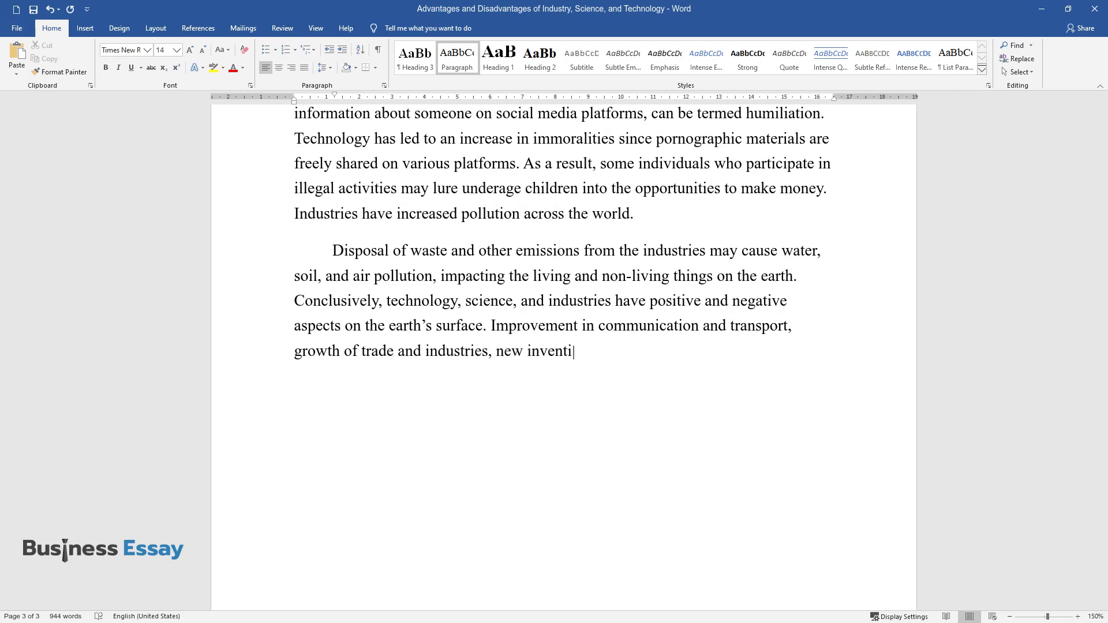
pyautogui.write('d creativ')
pyautogui.write('ity across the g')
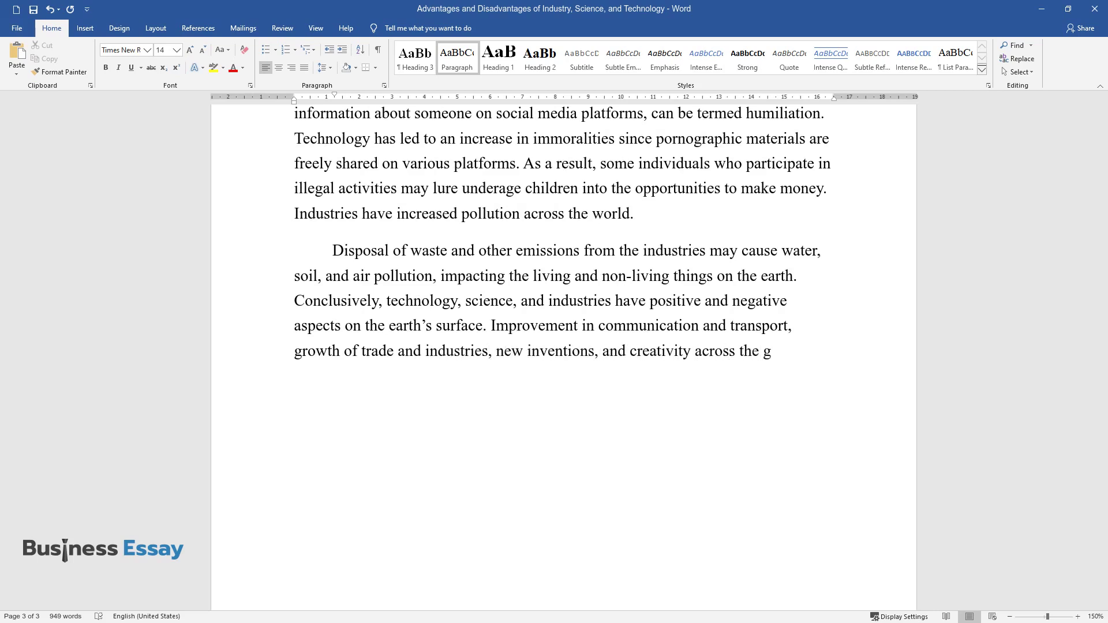
pyautogui.write('lobe are some of')
pyautogui.write('ore adva')
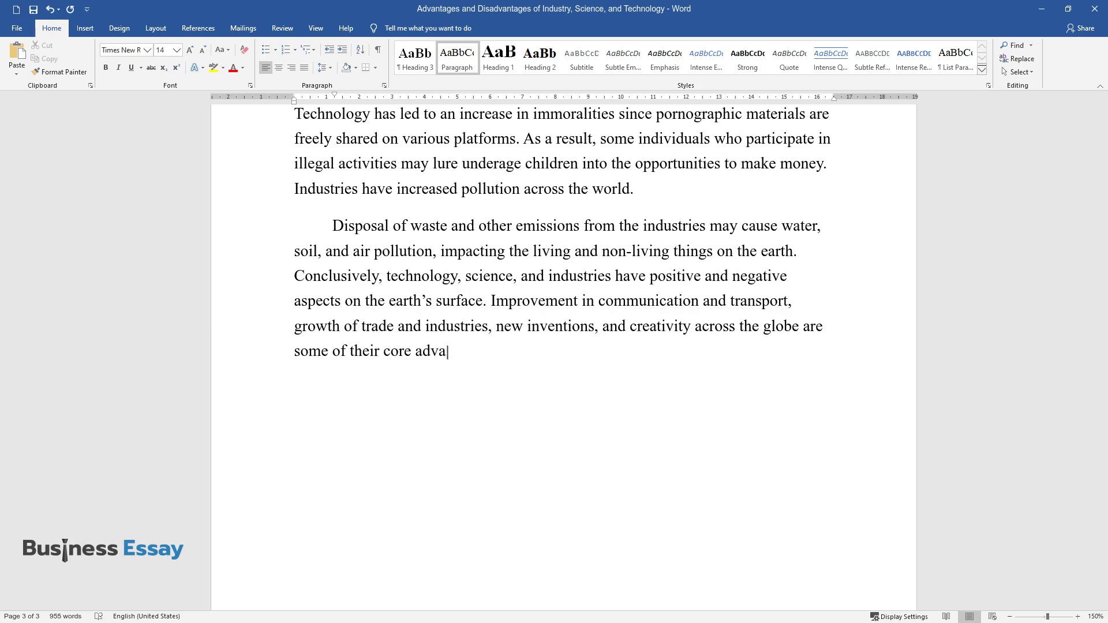
pyautogui.write('ntages. However,')
pyautogui.write(' pollution, cybe')
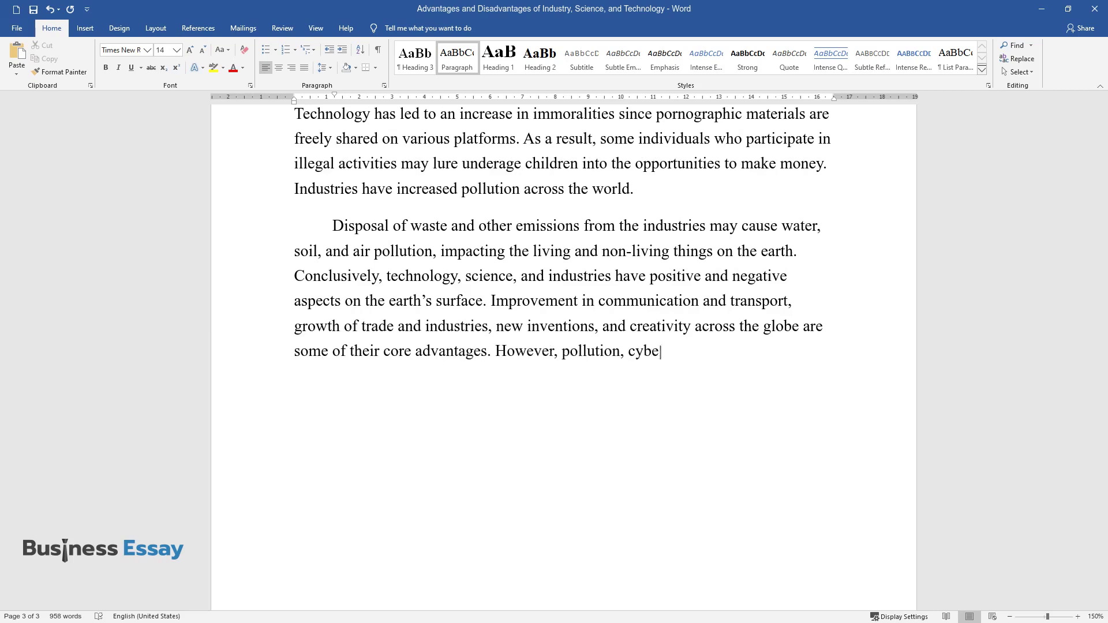
pyautogui.write('verreliance on te')
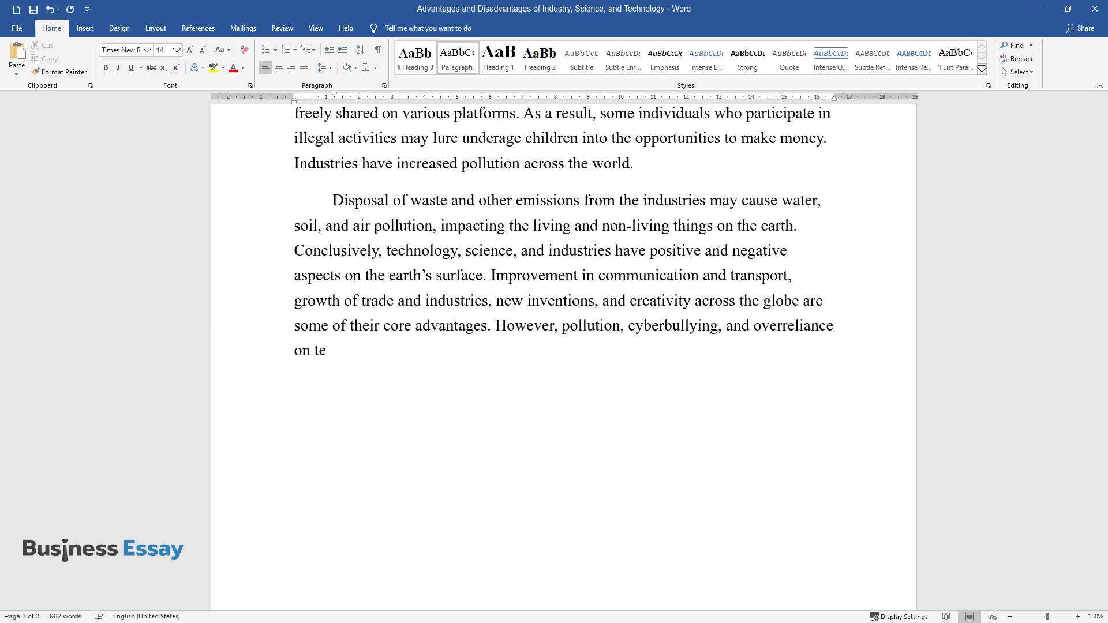
pyautogui.write('chnology are their limitations.')
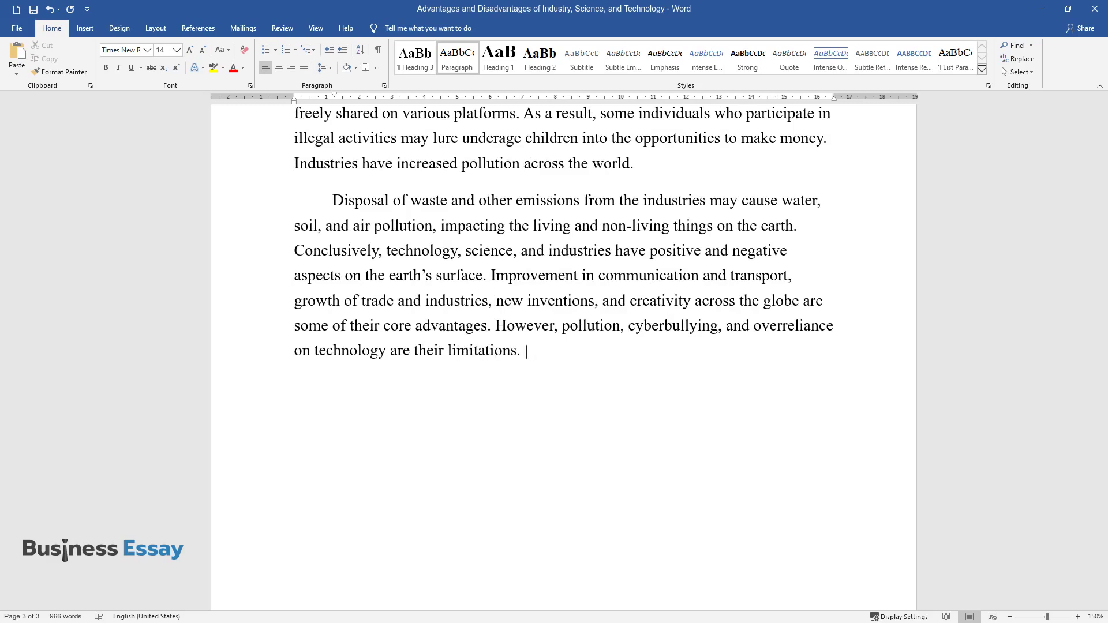
pyautogui.write('Scientist')
pyautogui.write('s shou')
pyautogui.write('ld consider techn')
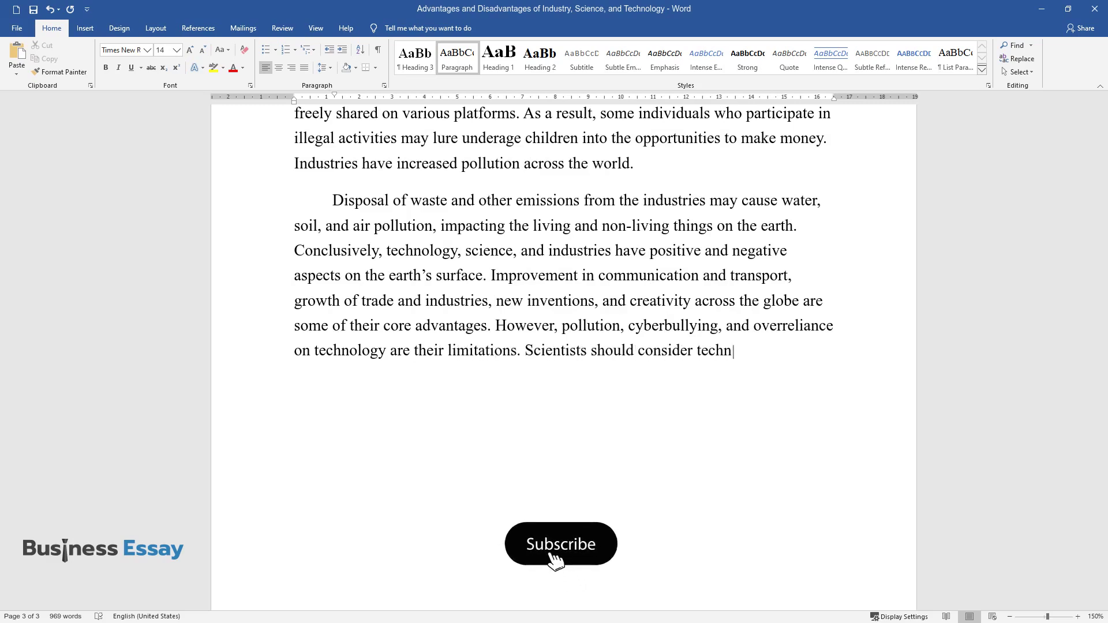
pyautogui.write('ology to')
pyautogui.write(' be a si')
pyautogui.write('gnificant evolut')
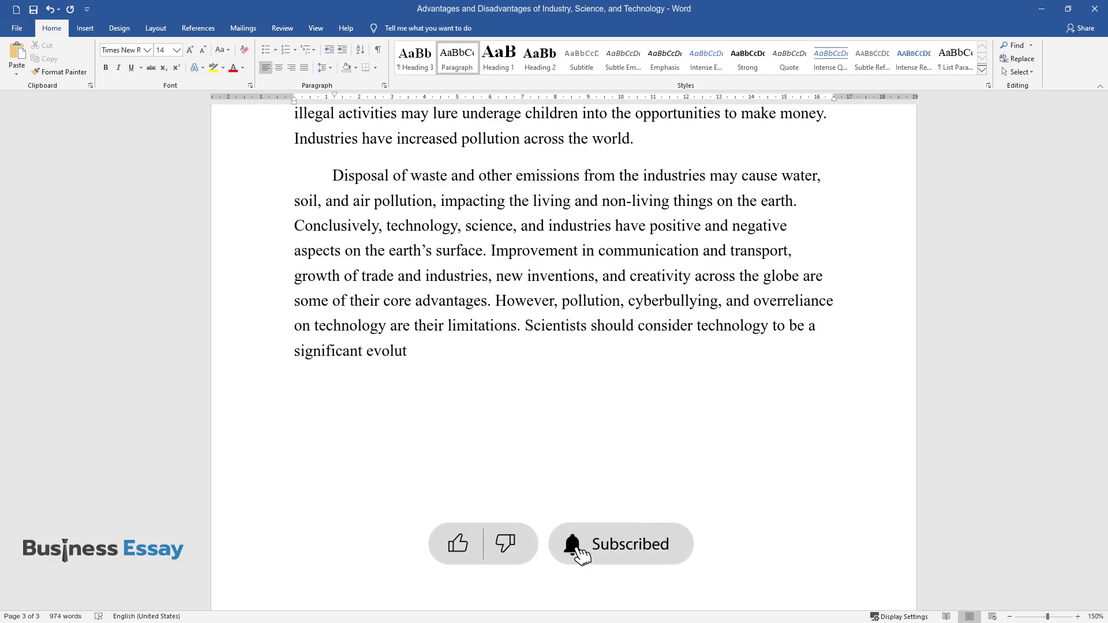
pyautogui.write('ionary aspect of science ')
pyautogui.write('because')
pyautogui.write(' it evol')
pyautogui.write('ves from scientific know')
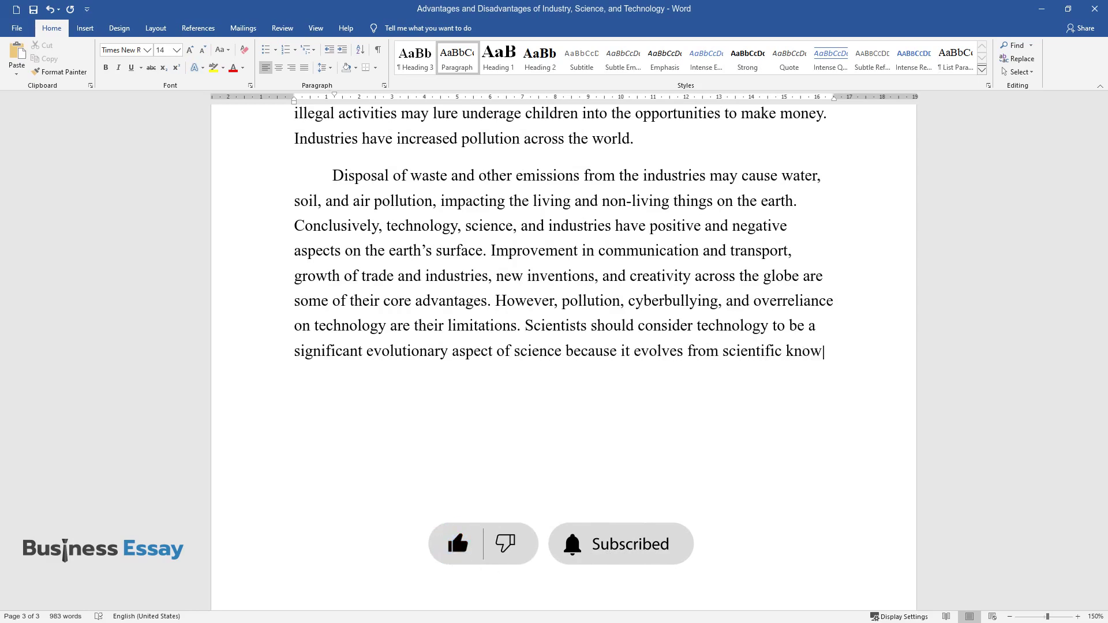